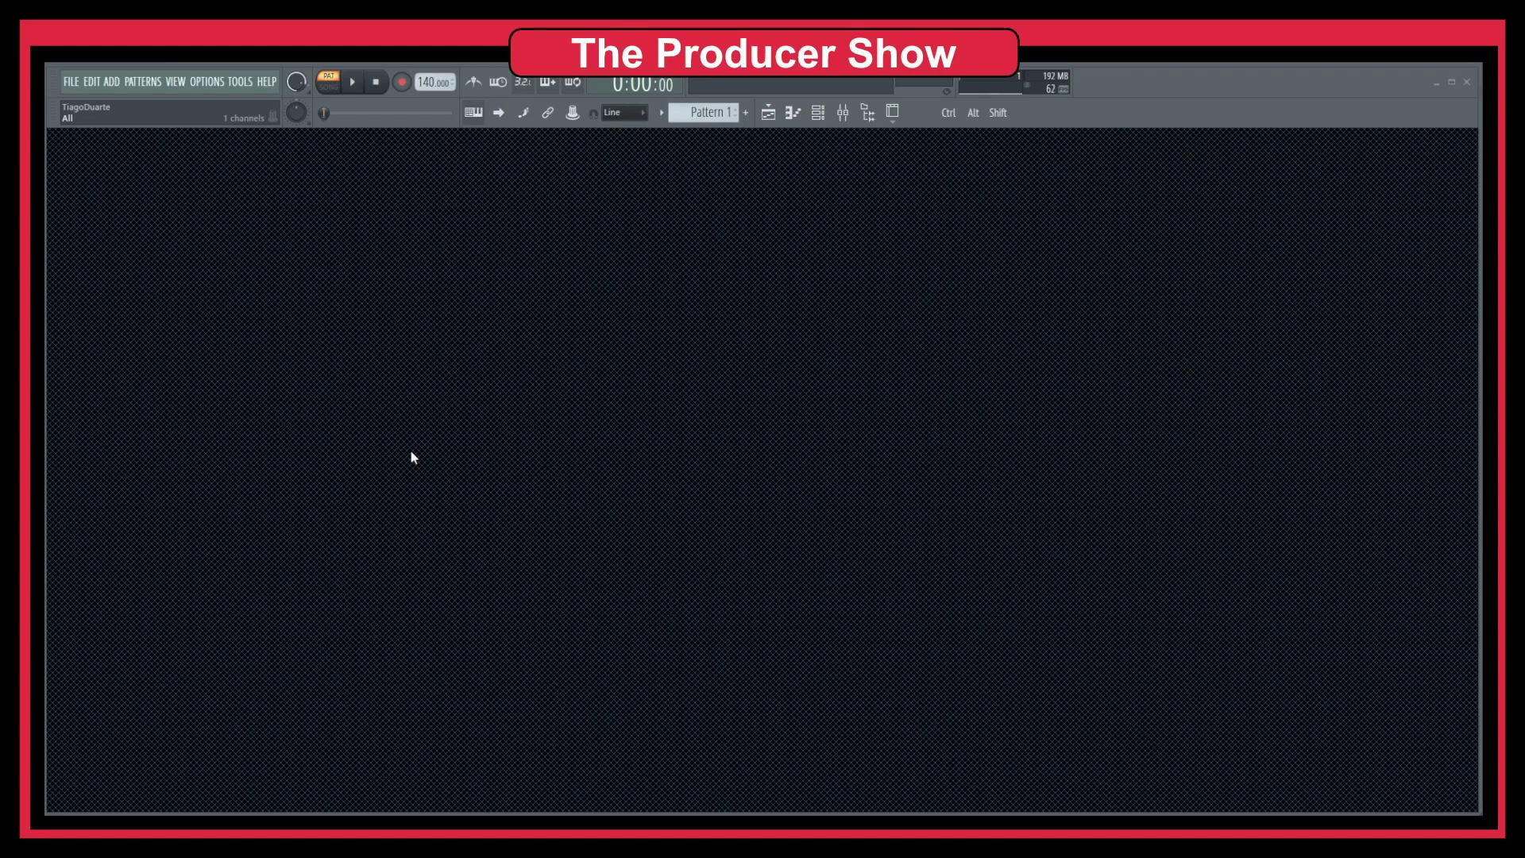
Step: Show the browser with the Packs folder expanded and open the Playlist maximized
{"action": "left_click", "coordinate": [868, 113]}
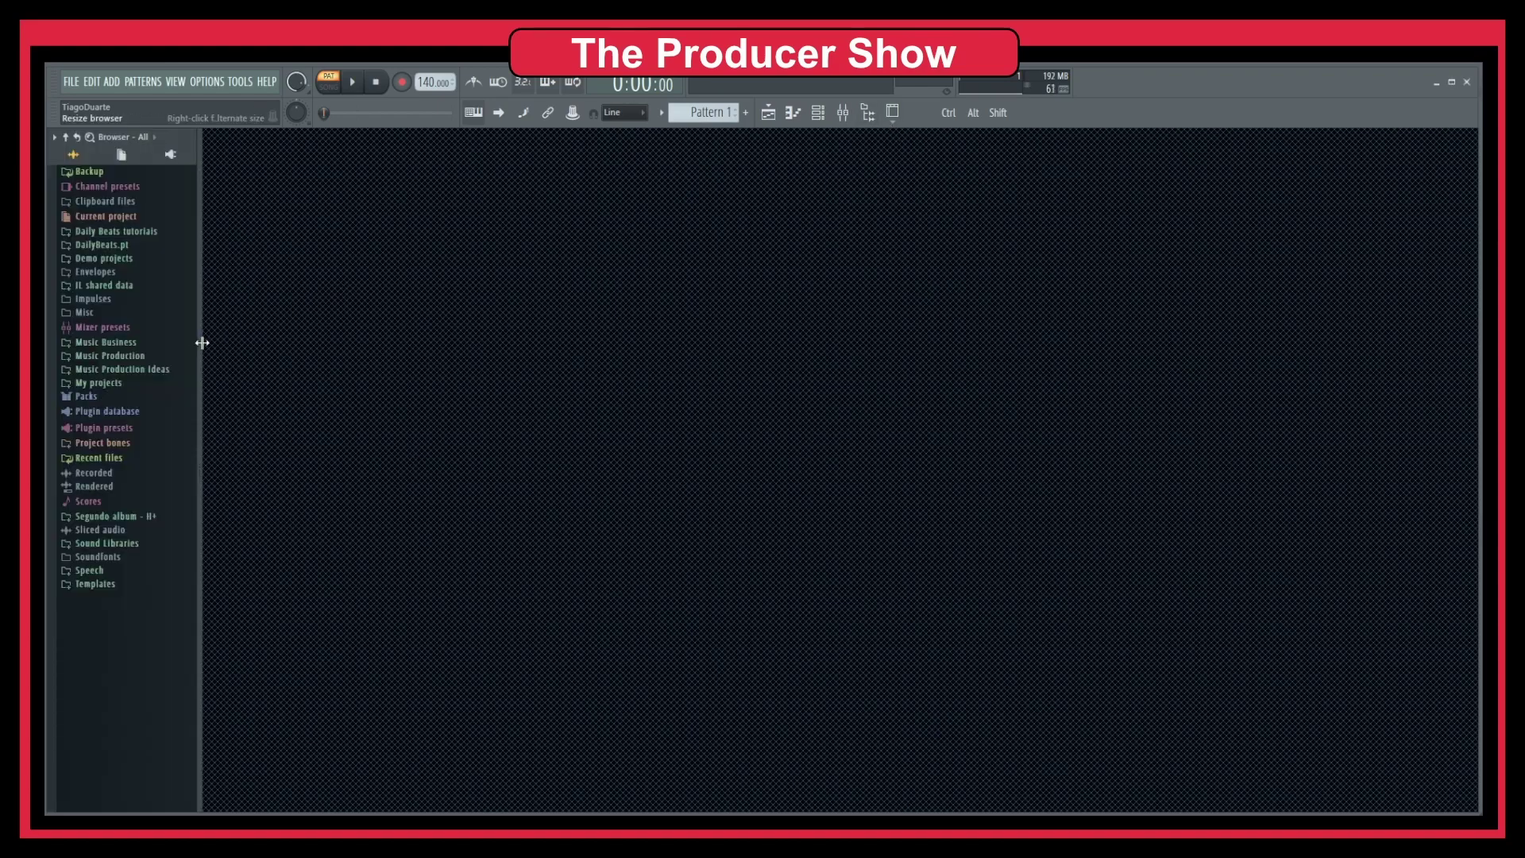
{"action": "left_click", "coordinate": [127, 396]}
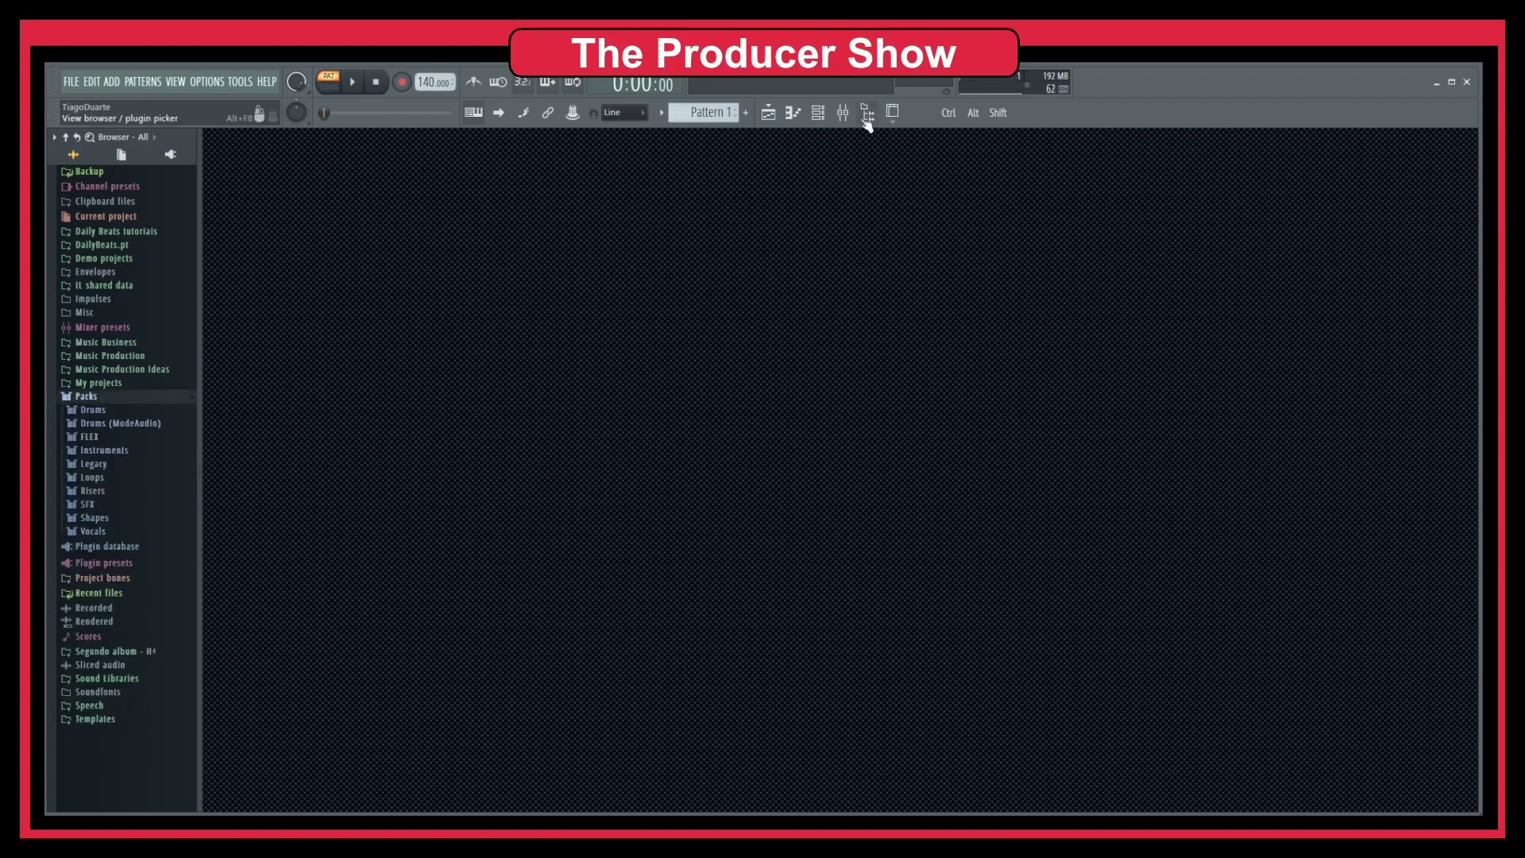
{"action": "left_click", "coordinate": [818, 112]}
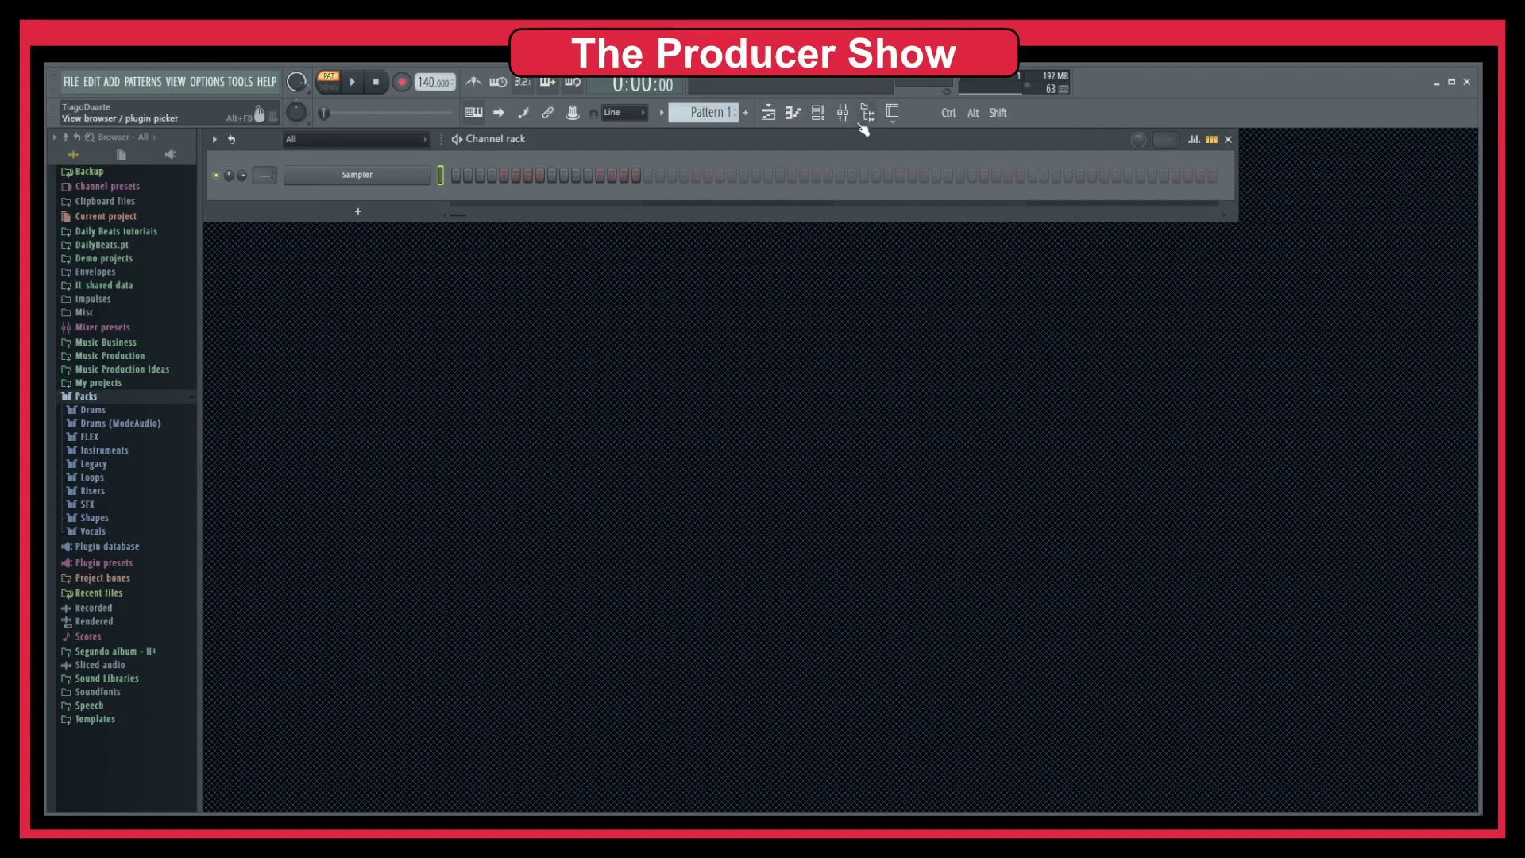
{"action": "left_click", "coordinate": [768, 112]}
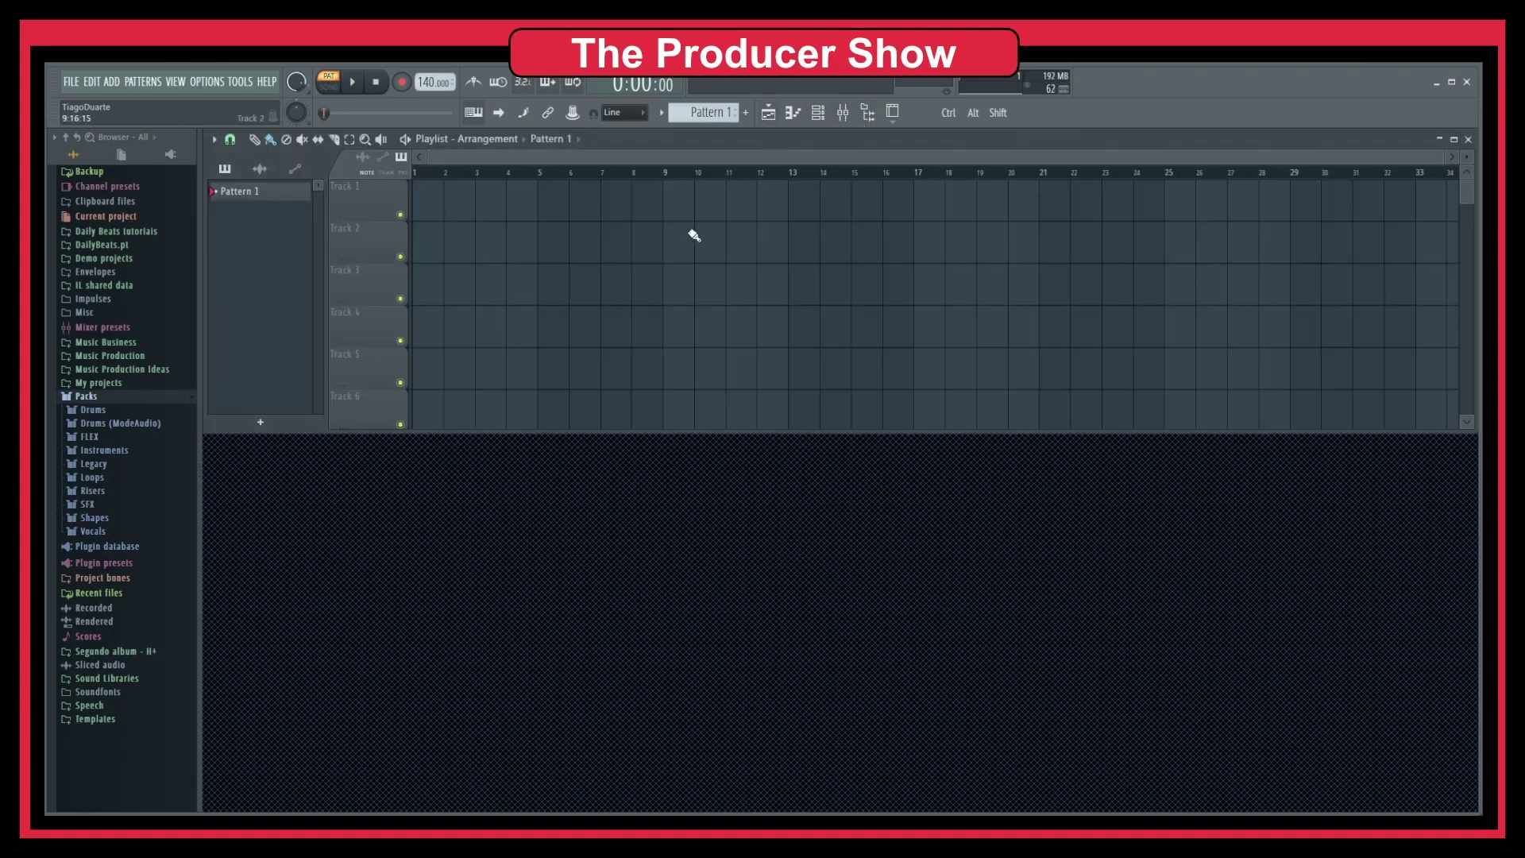
{"action": "left_click", "coordinate": [1454, 139]}
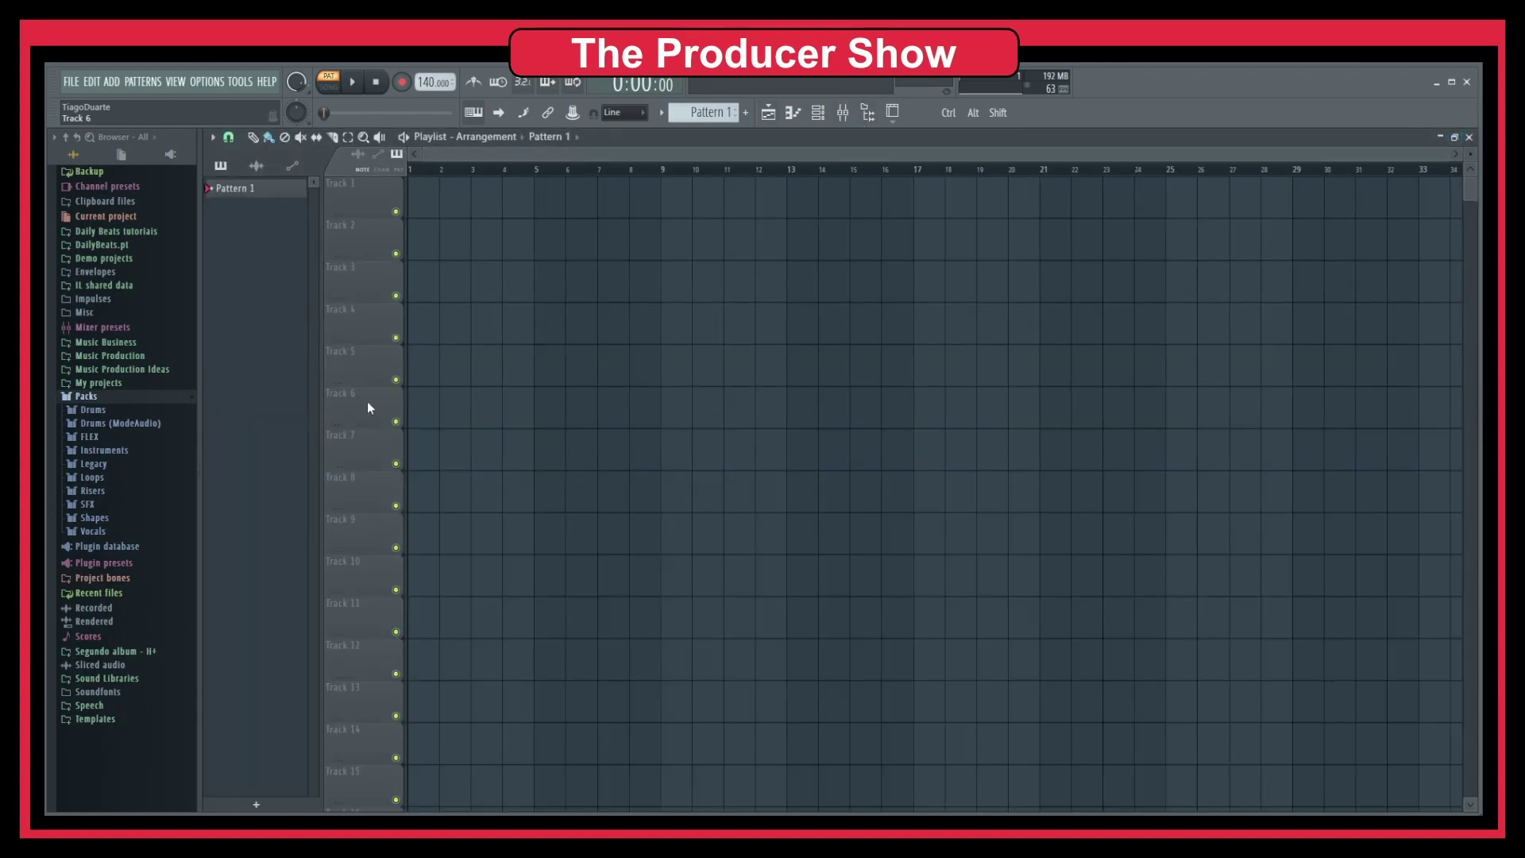
Step: Add the DL Breaker loop from the Packs' Loops folder at the start of Track 1 in the Playlist
{"action": "left_click", "coordinate": [123, 451]}
{"action": "left_click", "coordinate": [123, 453]}
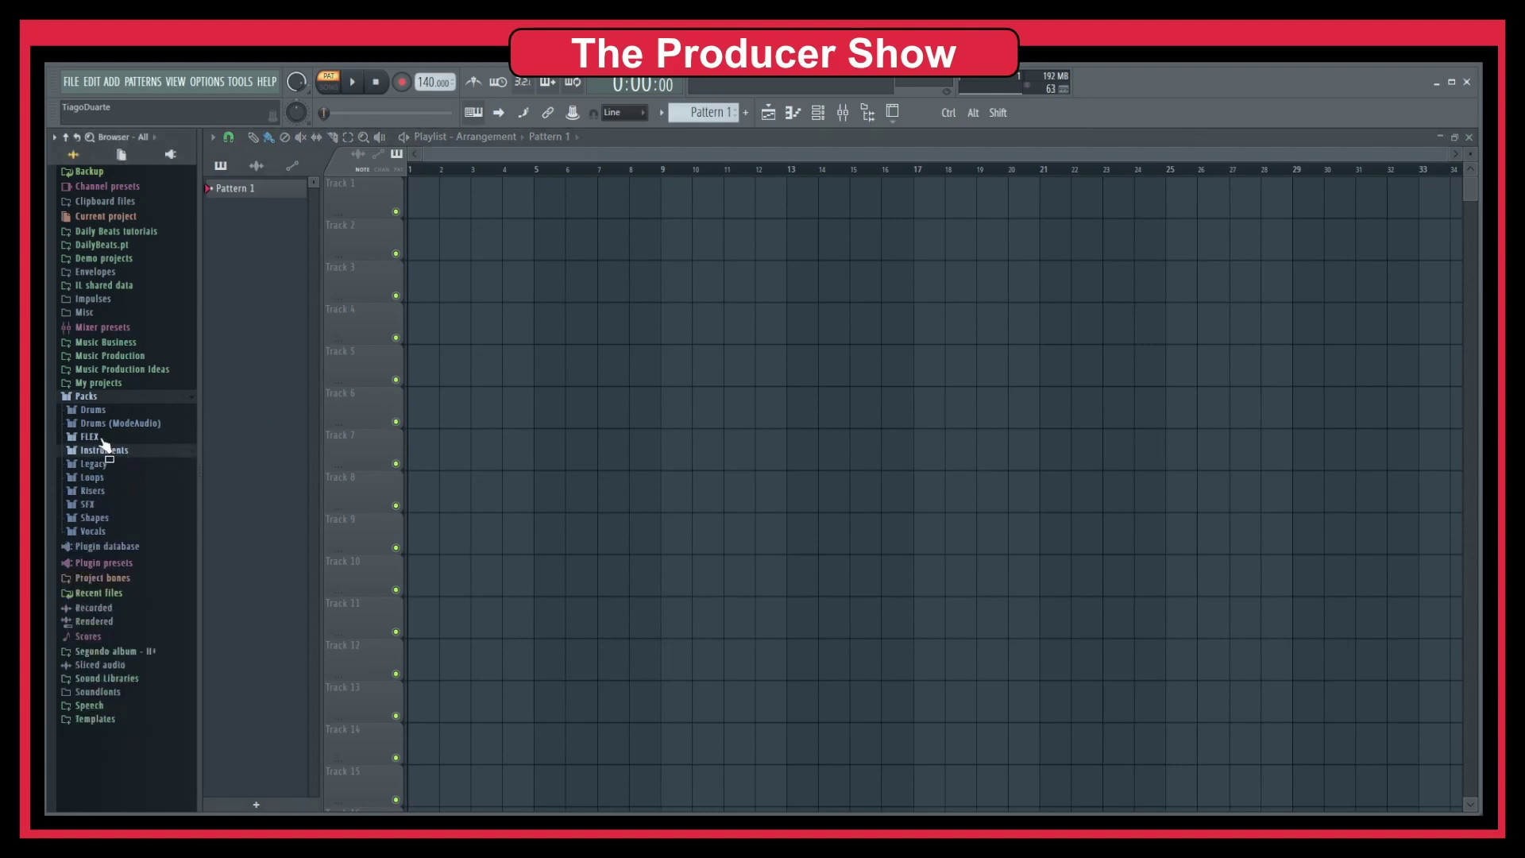
{"action": "left_click", "coordinate": [99, 412]}
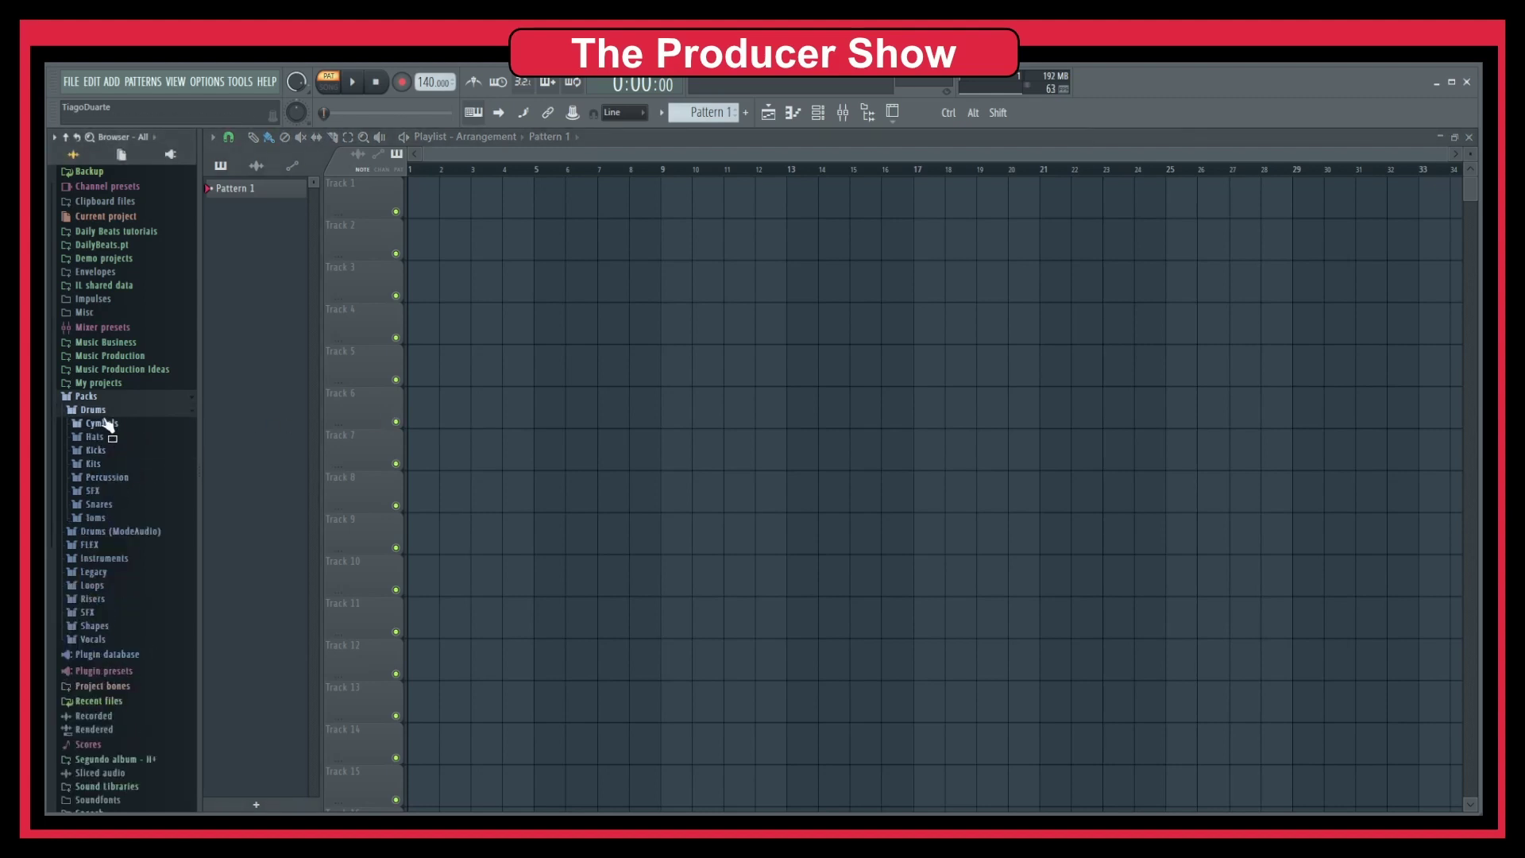
{"action": "left_click", "coordinate": [95, 410]}
{"action": "left_click", "coordinate": [97, 478]}
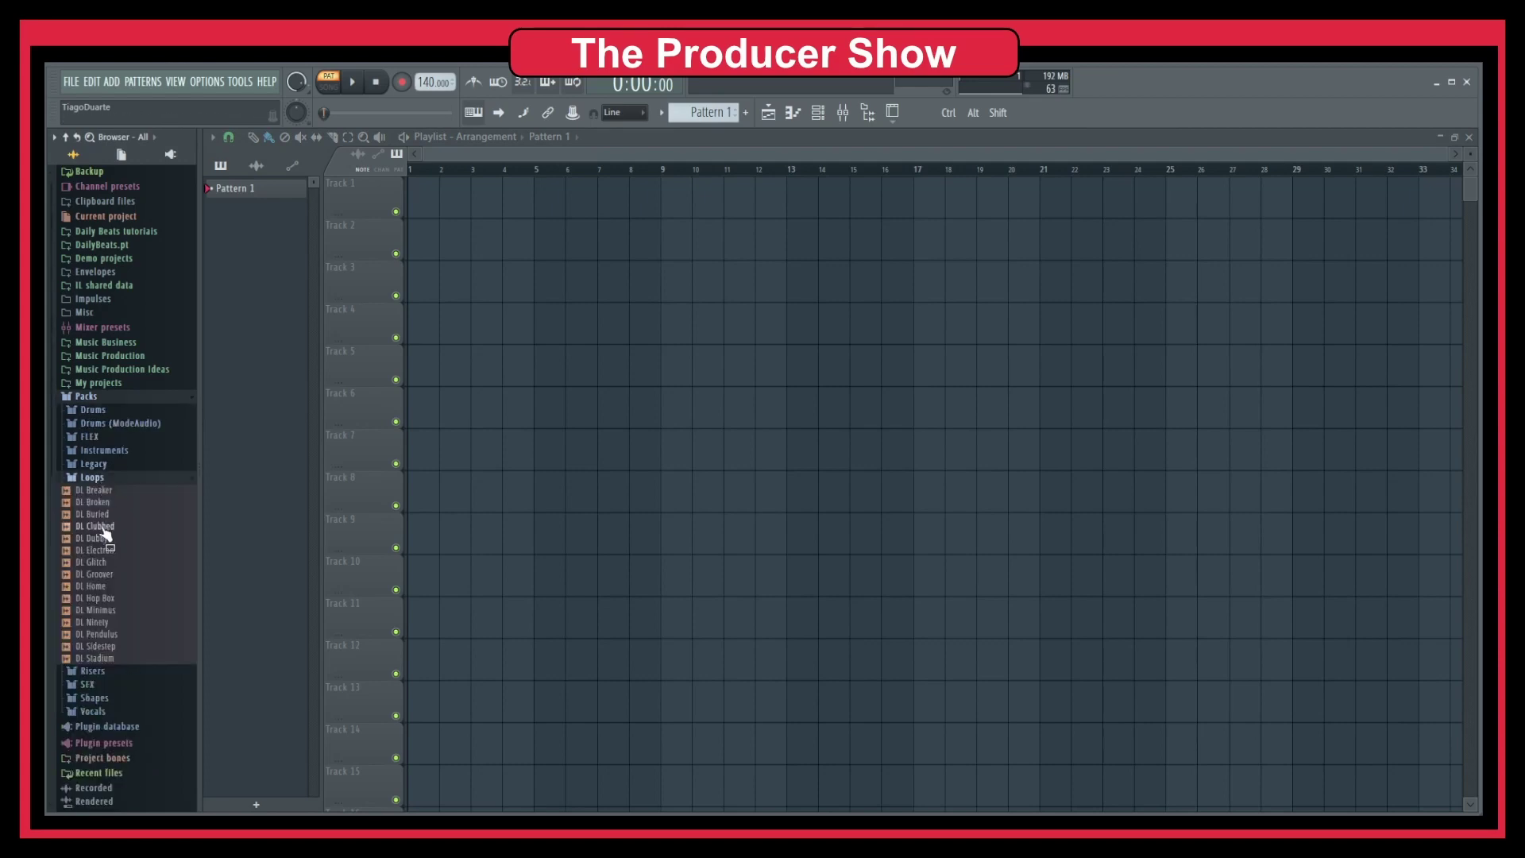
{"action": "left_click_drag", "start_coordinate": [101, 491], "coordinate": [421, 200]}
{"action": "scroll", "coordinate": [452, 283], "scroll_direction": "up", "scroll_amount": 4}
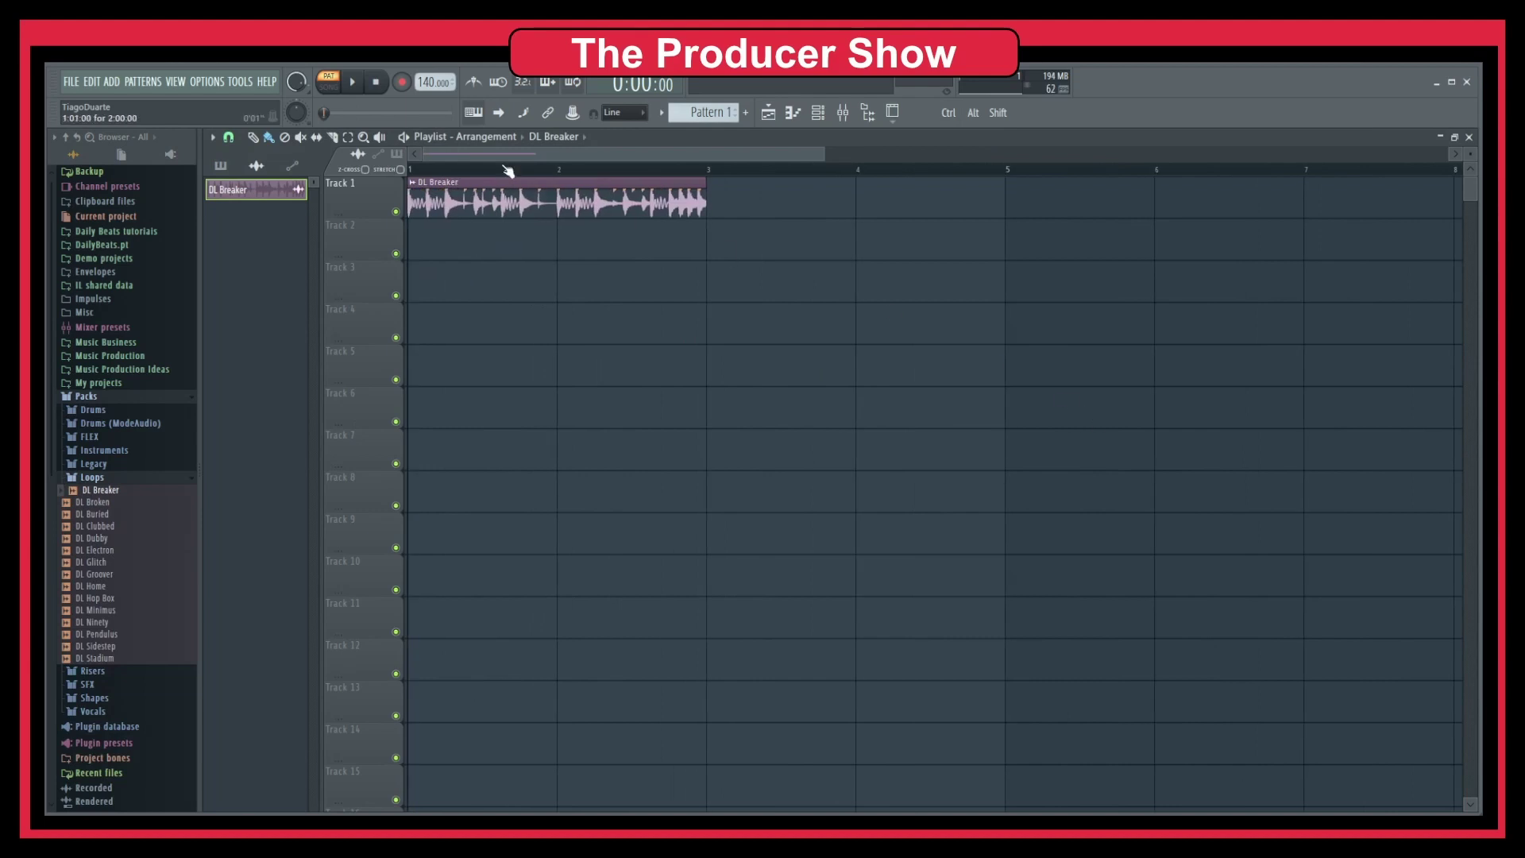
Step: Set the project tempo to 100 BPM and switch playback to song mode
{"action": "left_click_drag", "start_coordinate": [435, 82], "coordinate": [435, 135]}
{"action": "left_click", "coordinate": [782, 510]}
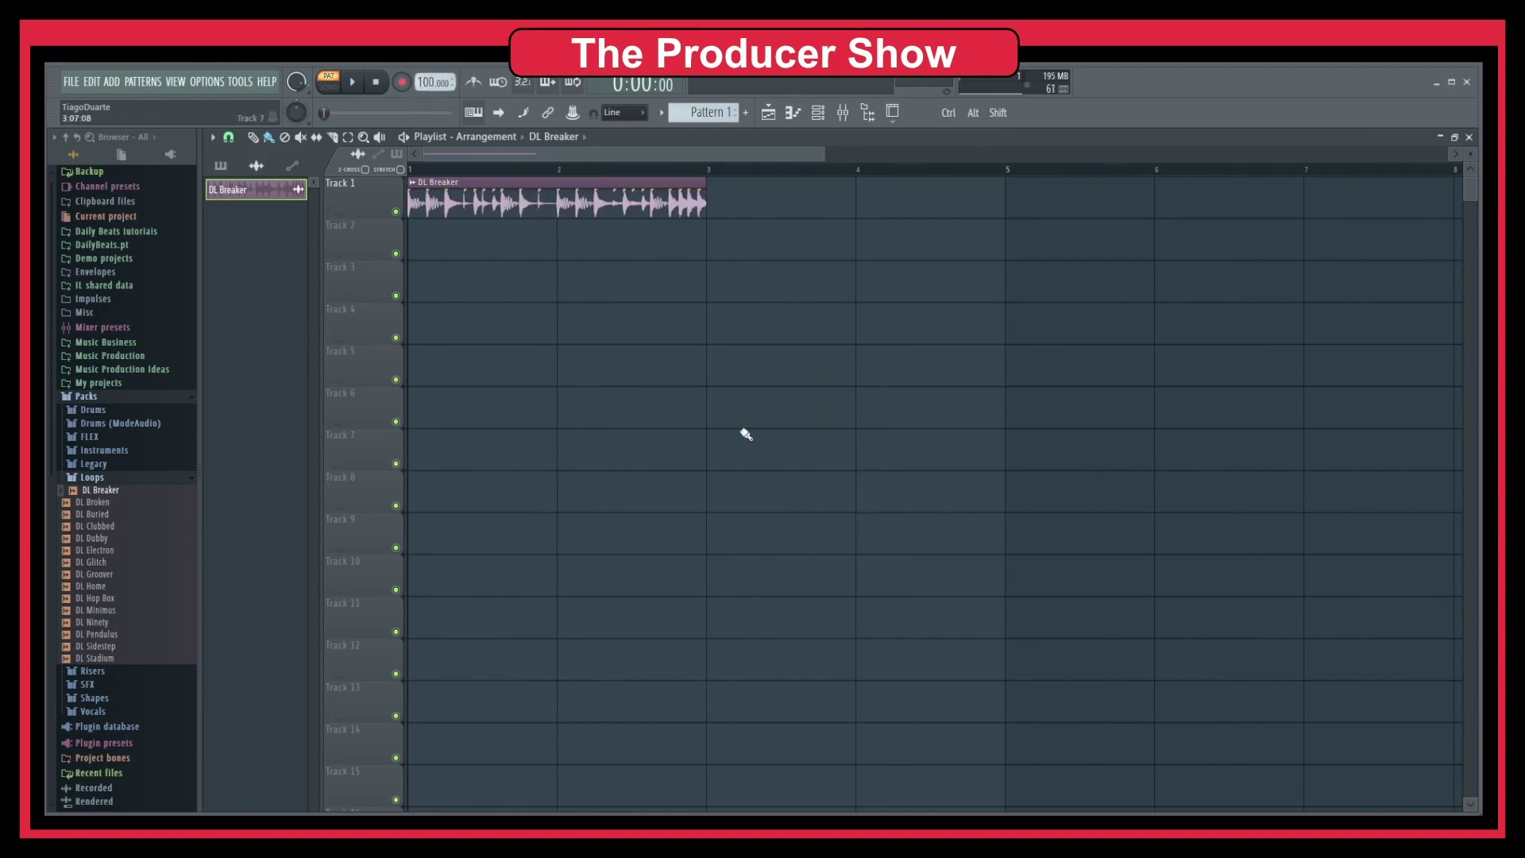
{"action": "left_click", "coordinate": [424, 173]}
Step: View the DL Breaker clip's channel settings and play the loop through
{"action": "scroll", "coordinate": [693, 362], "scroll_direction": "up", "scroll_amount": 3}
{"action": "scroll", "coordinate": [596, 385], "scroll_direction": "up", "scroll_amount": 4}
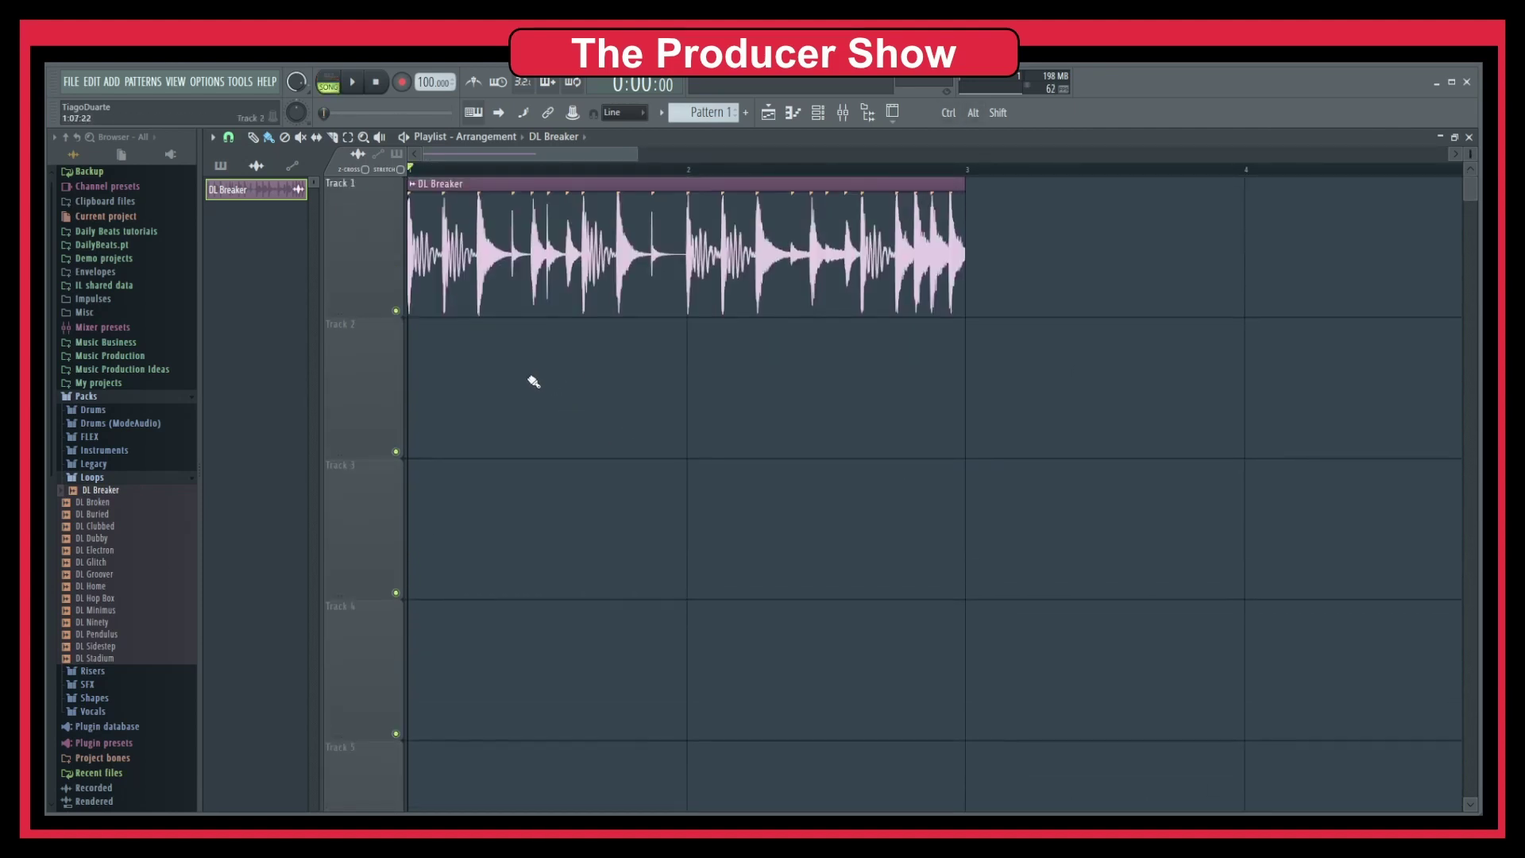
{"action": "scroll", "coordinate": [483, 359], "scroll_direction": "up", "scroll_amount": 2}
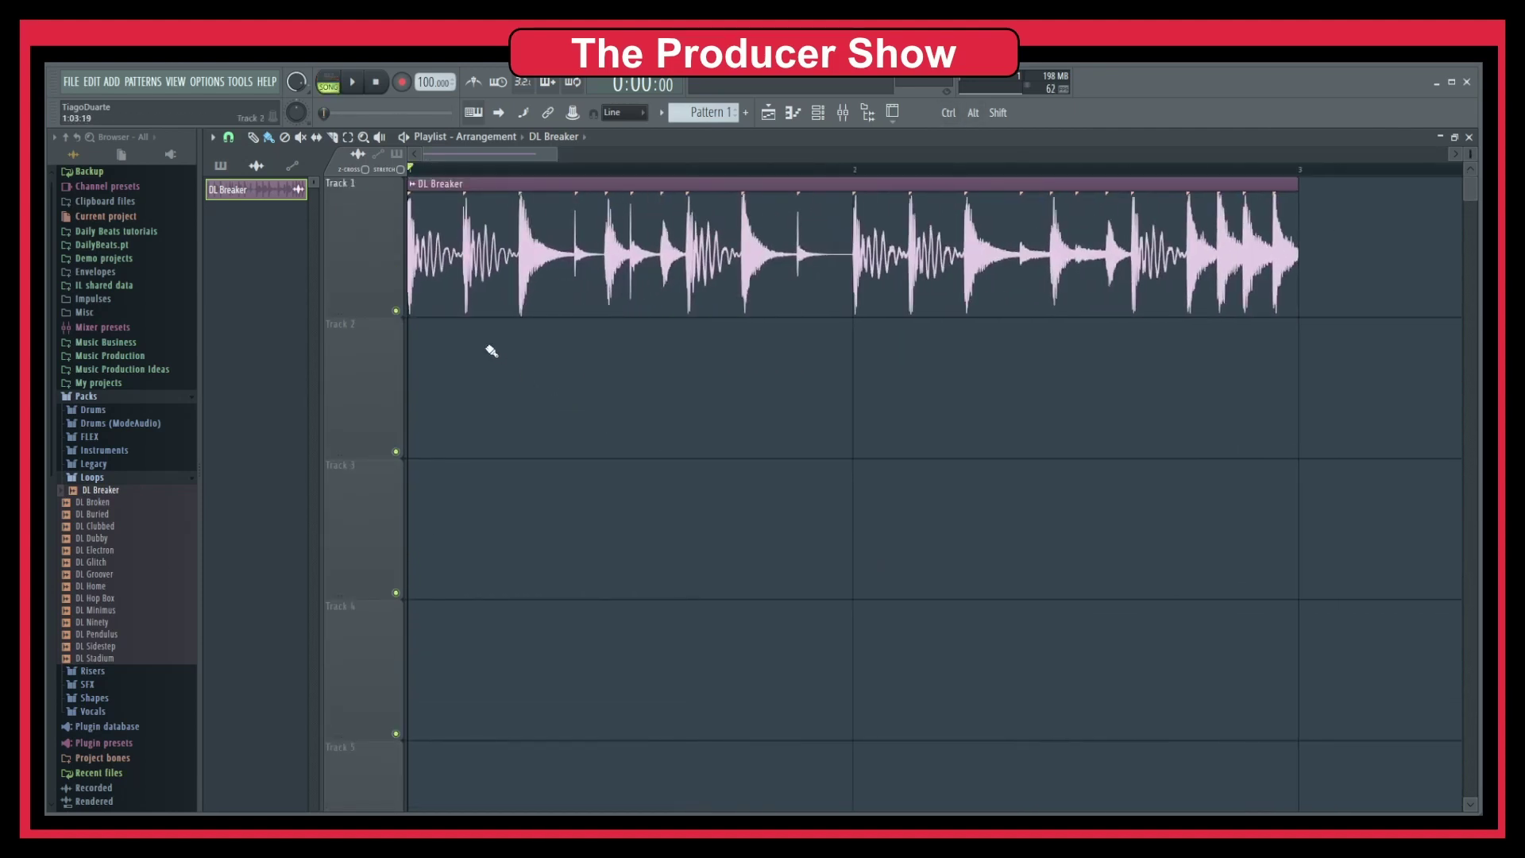
{"action": "double_click", "coordinate": [555, 272]}
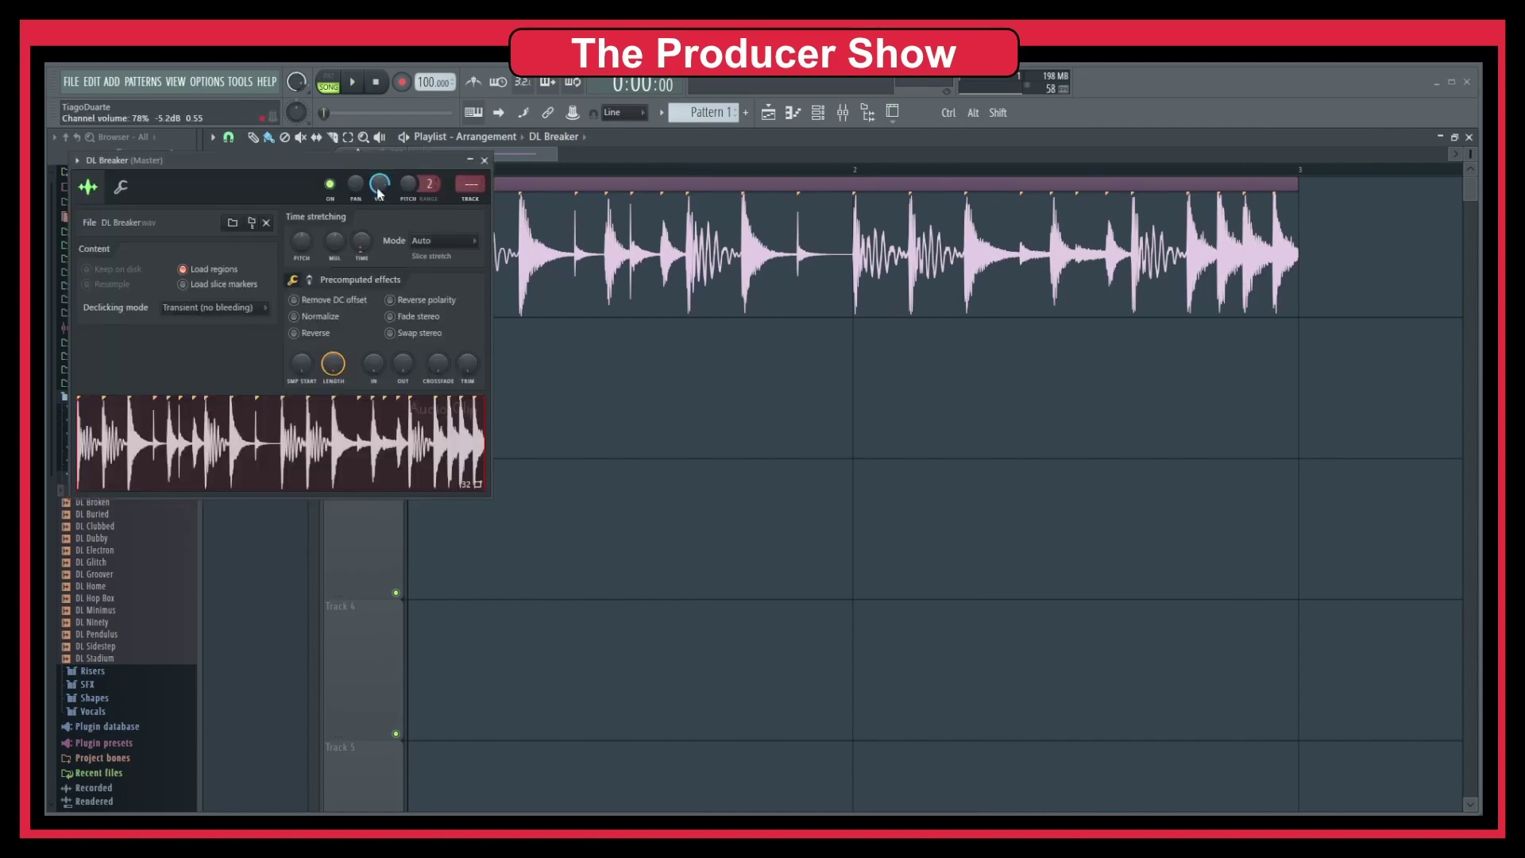
{"action": "key", "text": "space"}
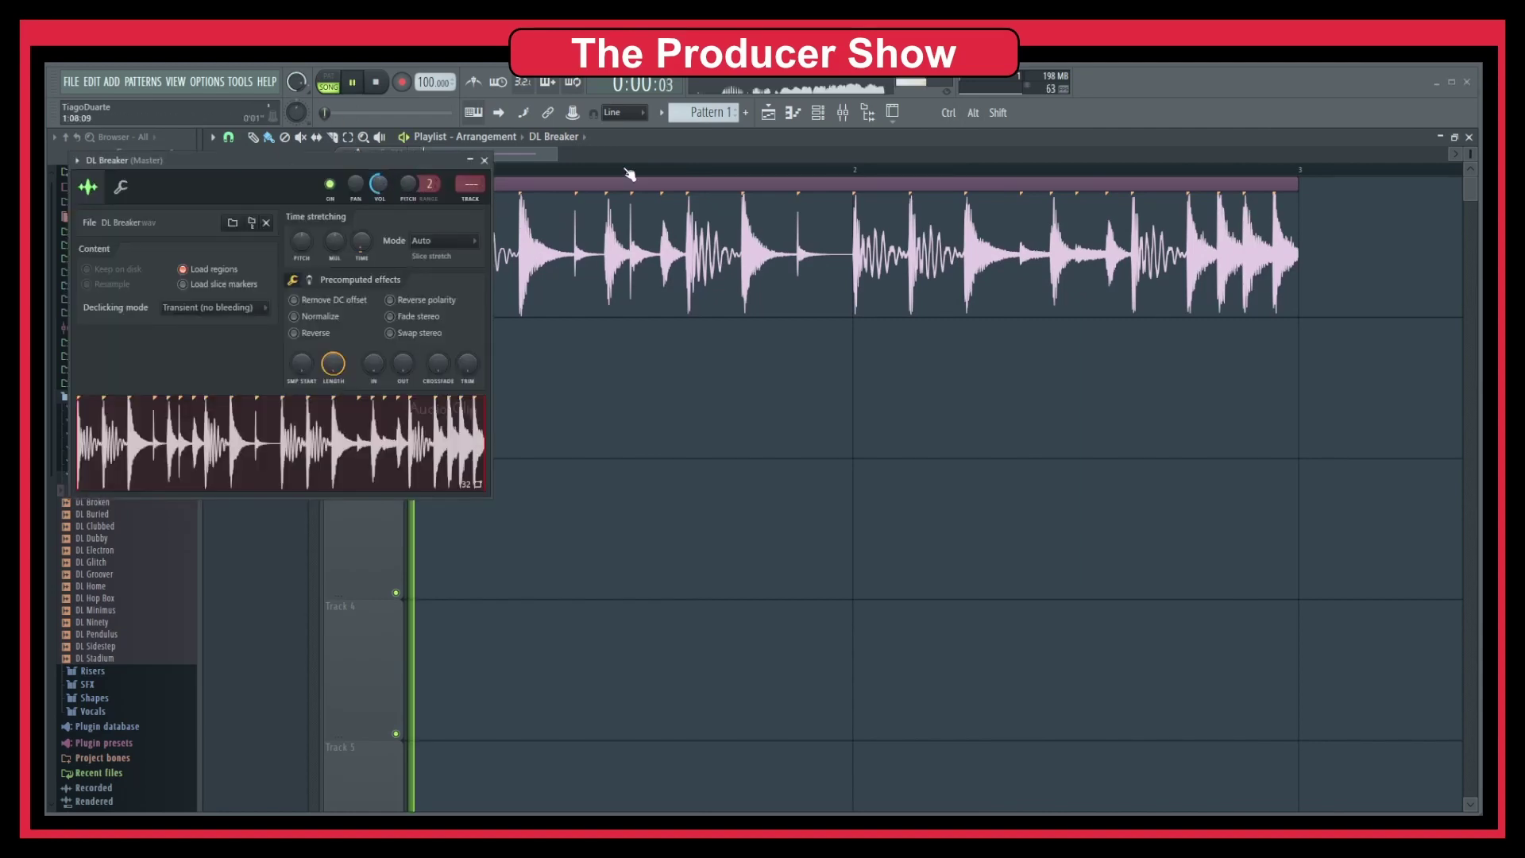
{"action": "left_click", "coordinate": [484, 160]}
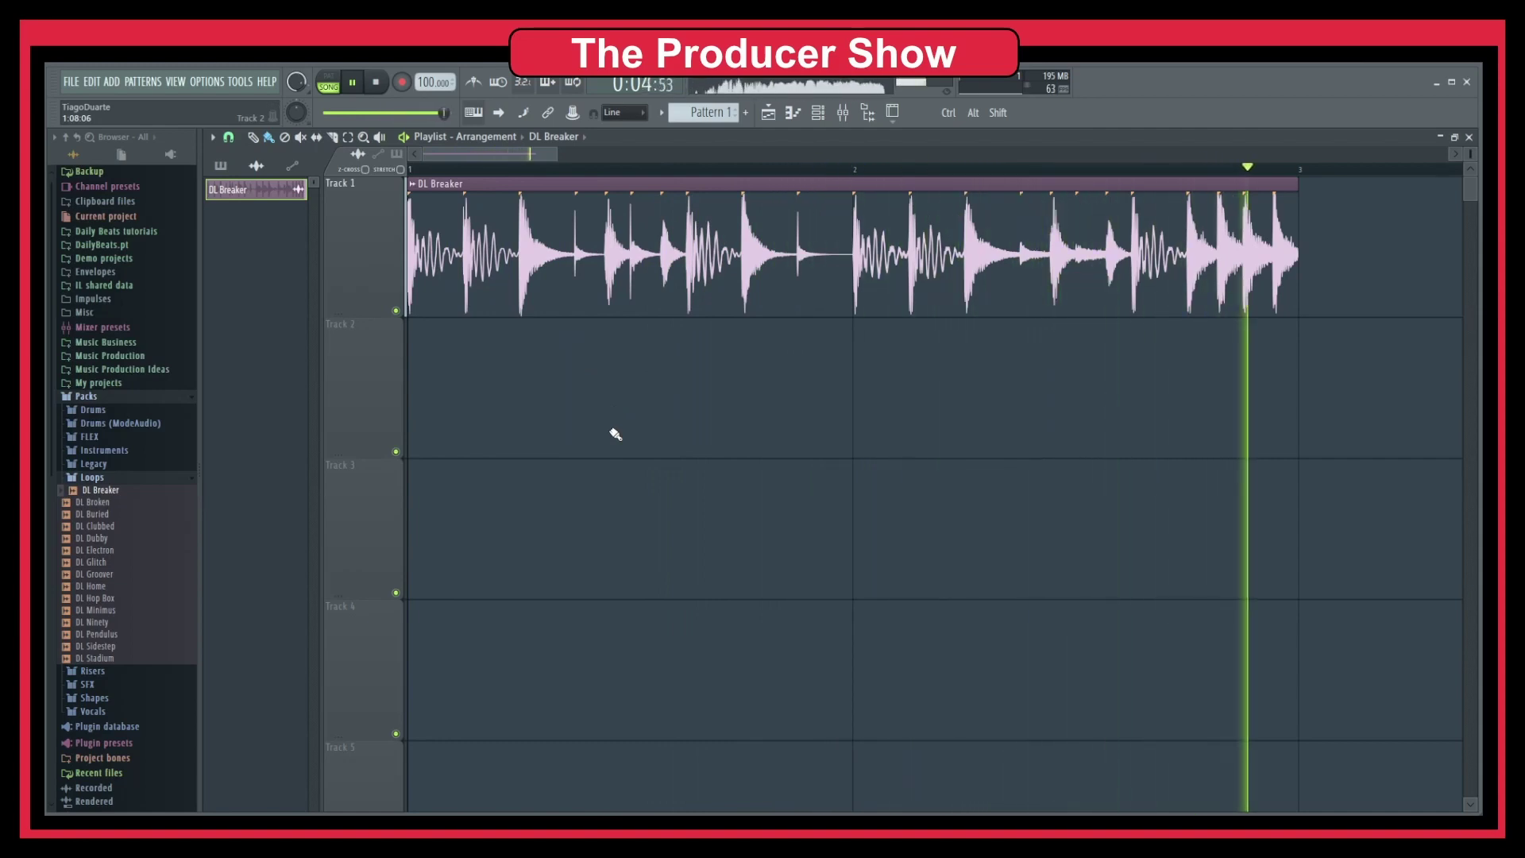
{"action": "key", "text": "space"}
Step: Set the Playlist's grid snap to Step and examine the drum hits along the DL Breaker clip
{"action": "left_click", "coordinate": [228, 137]}
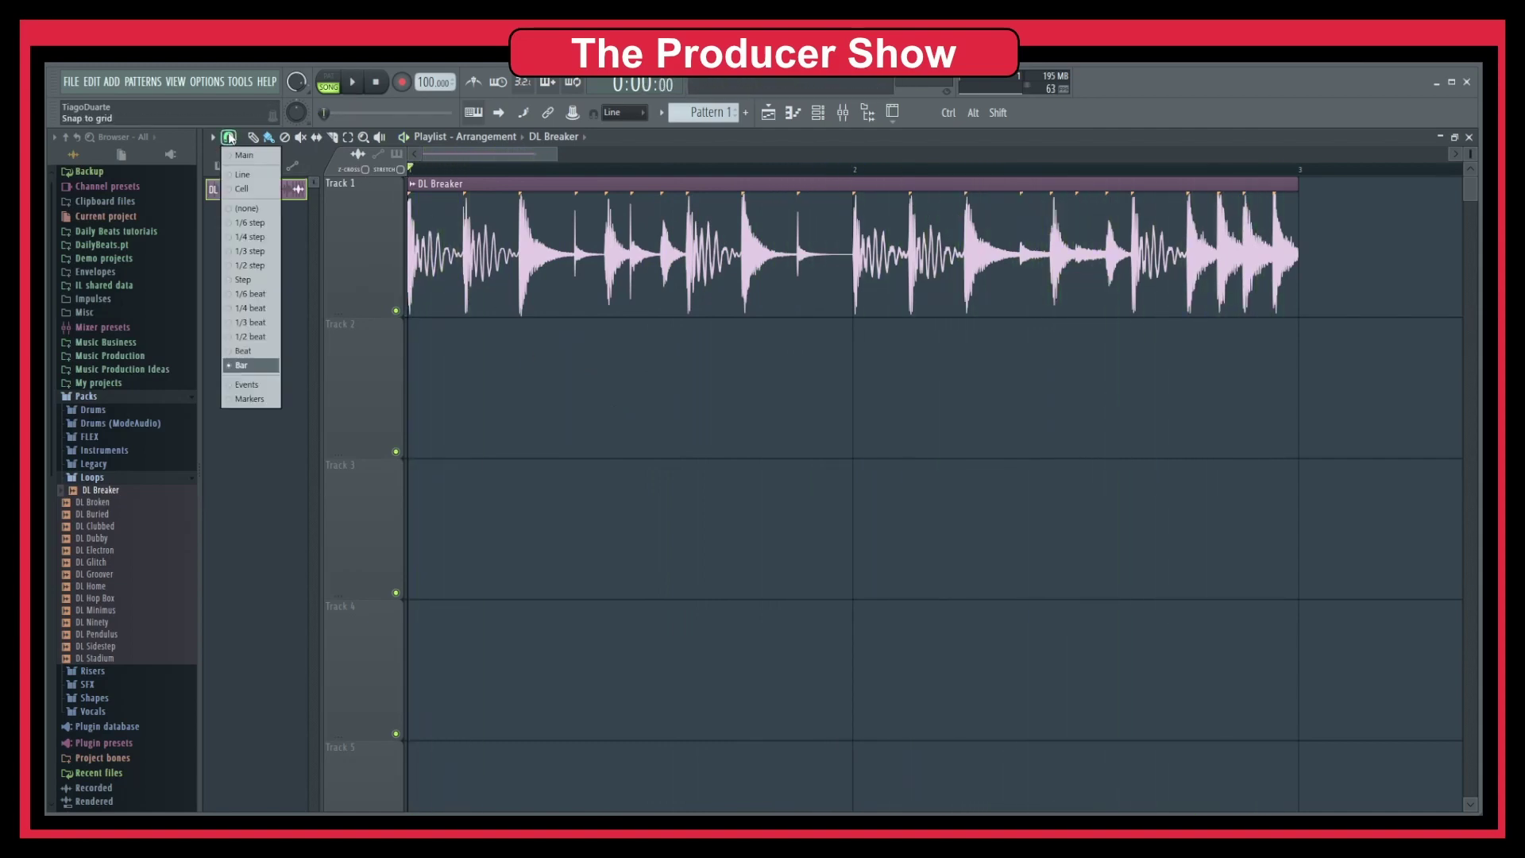
{"action": "left_click", "coordinate": [268, 286]}
{"action": "scroll", "coordinate": [522, 315], "scroll_direction": "up", "scroll_amount": 4}
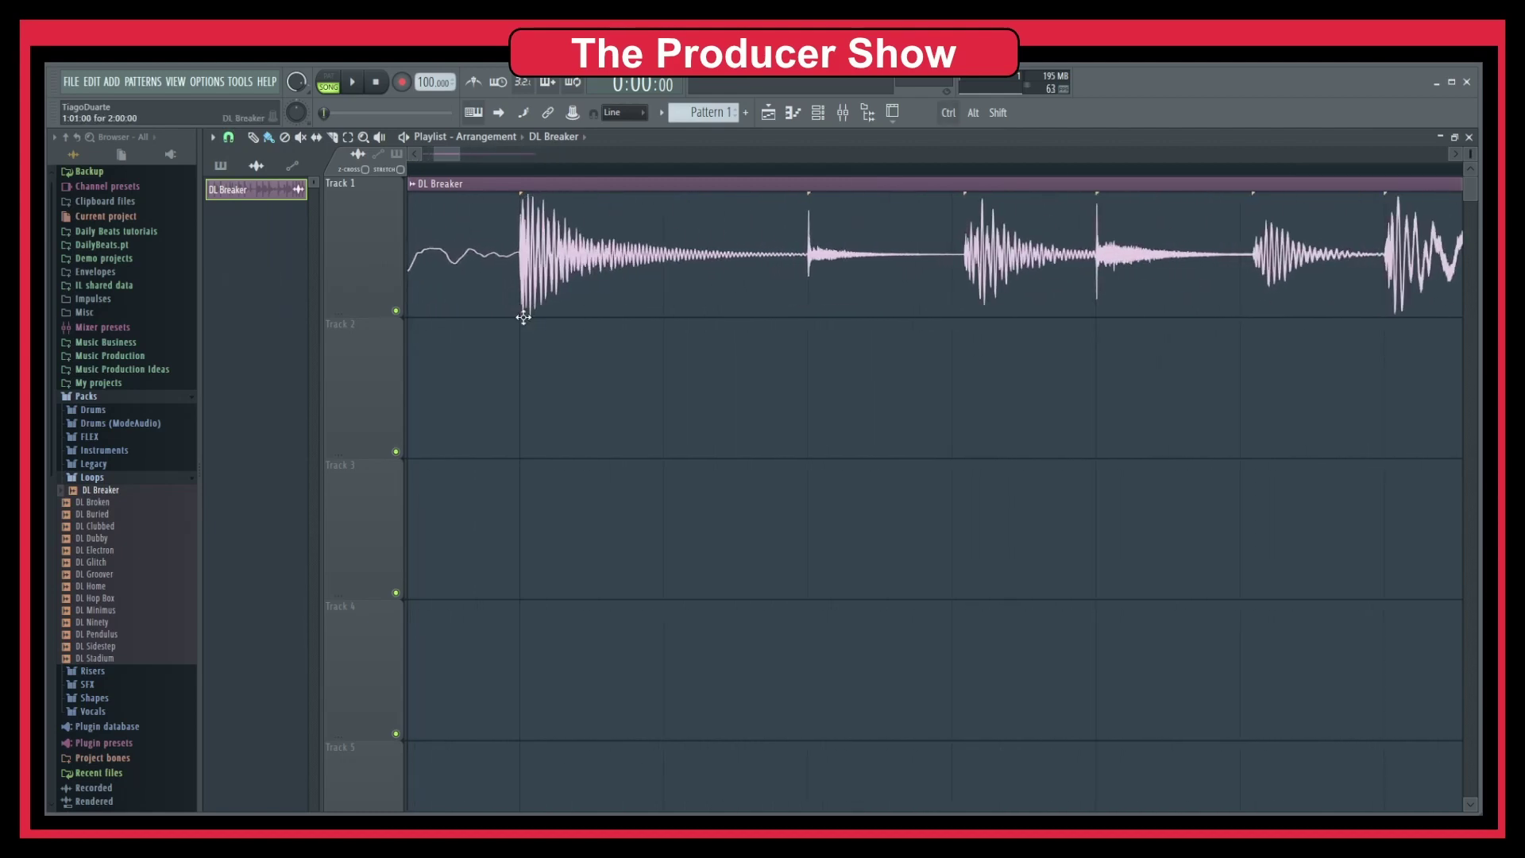
{"action": "left_click_drag", "start_coordinate": [1188, 300], "coordinate": [885, 331]}
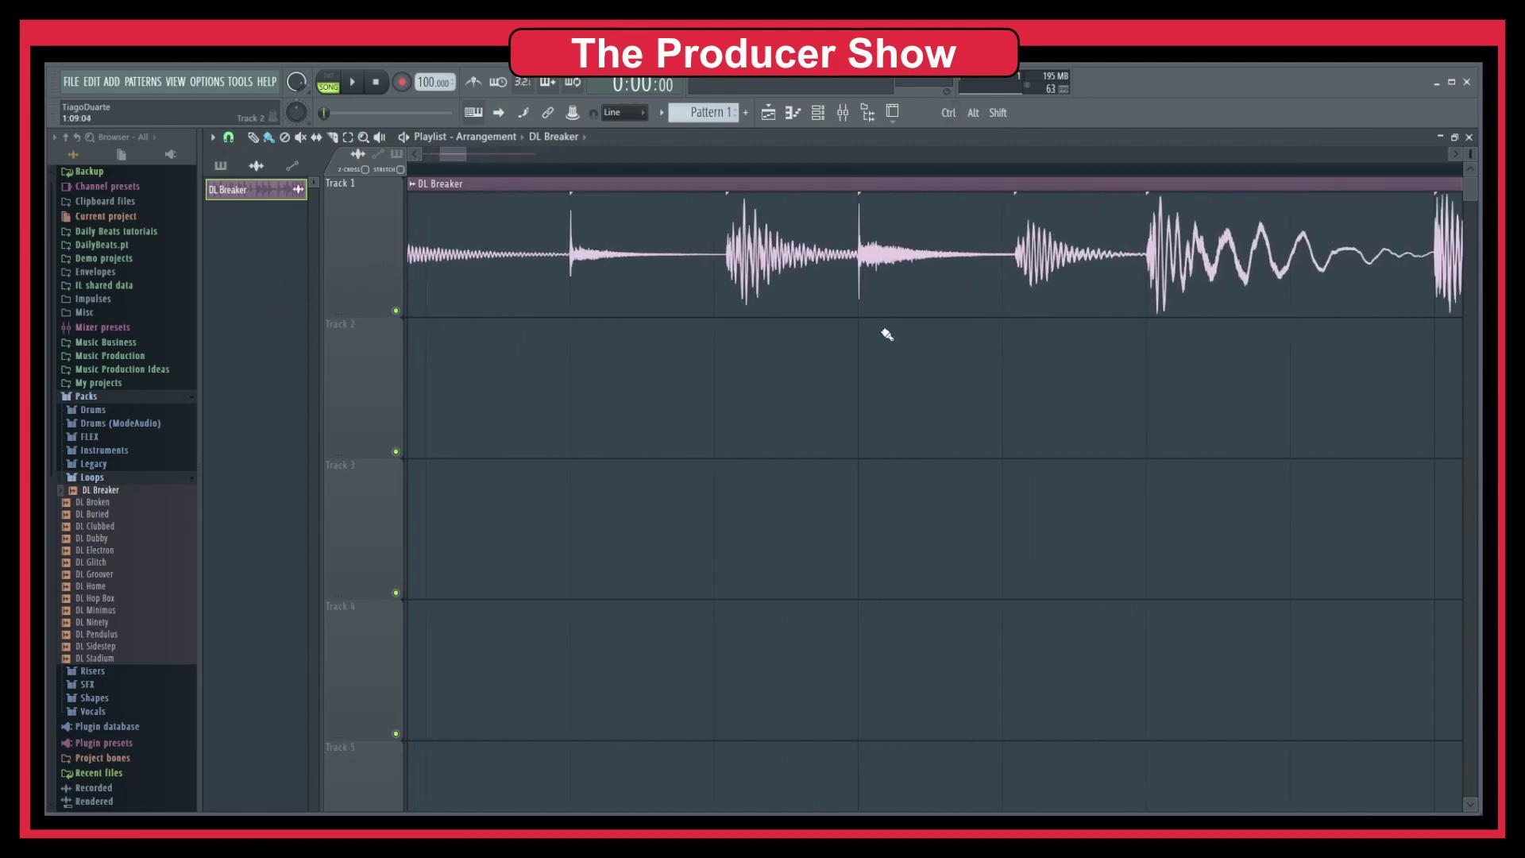
{"action": "left_click_drag", "start_coordinate": [1209, 329], "coordinate": [878, 313]}
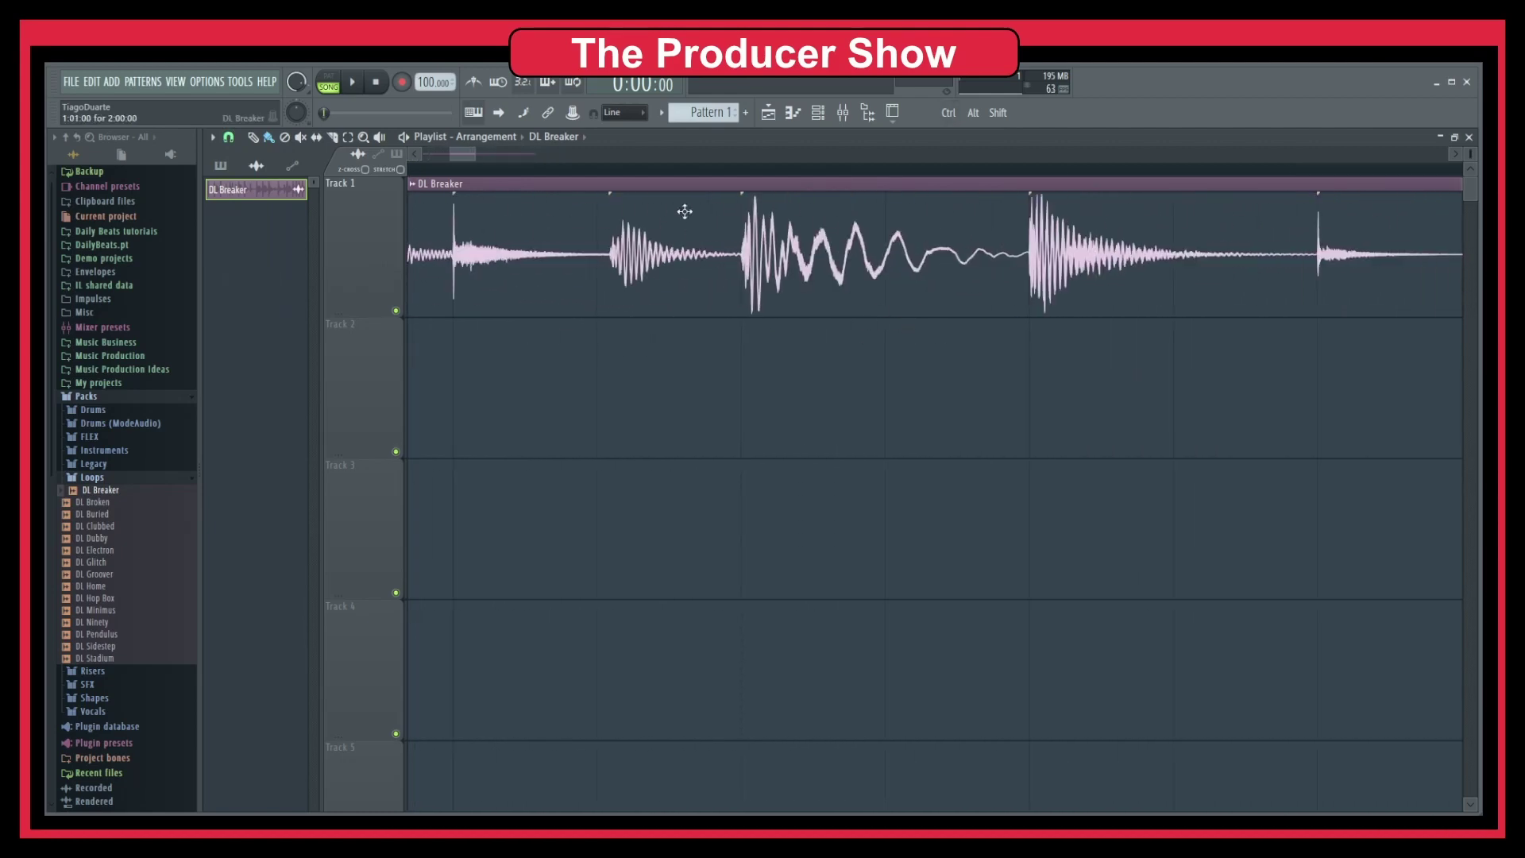
{"action": "scroll", "coordinate": [628, 262], "scroll_direction": "down", "scroll_amount": 2}
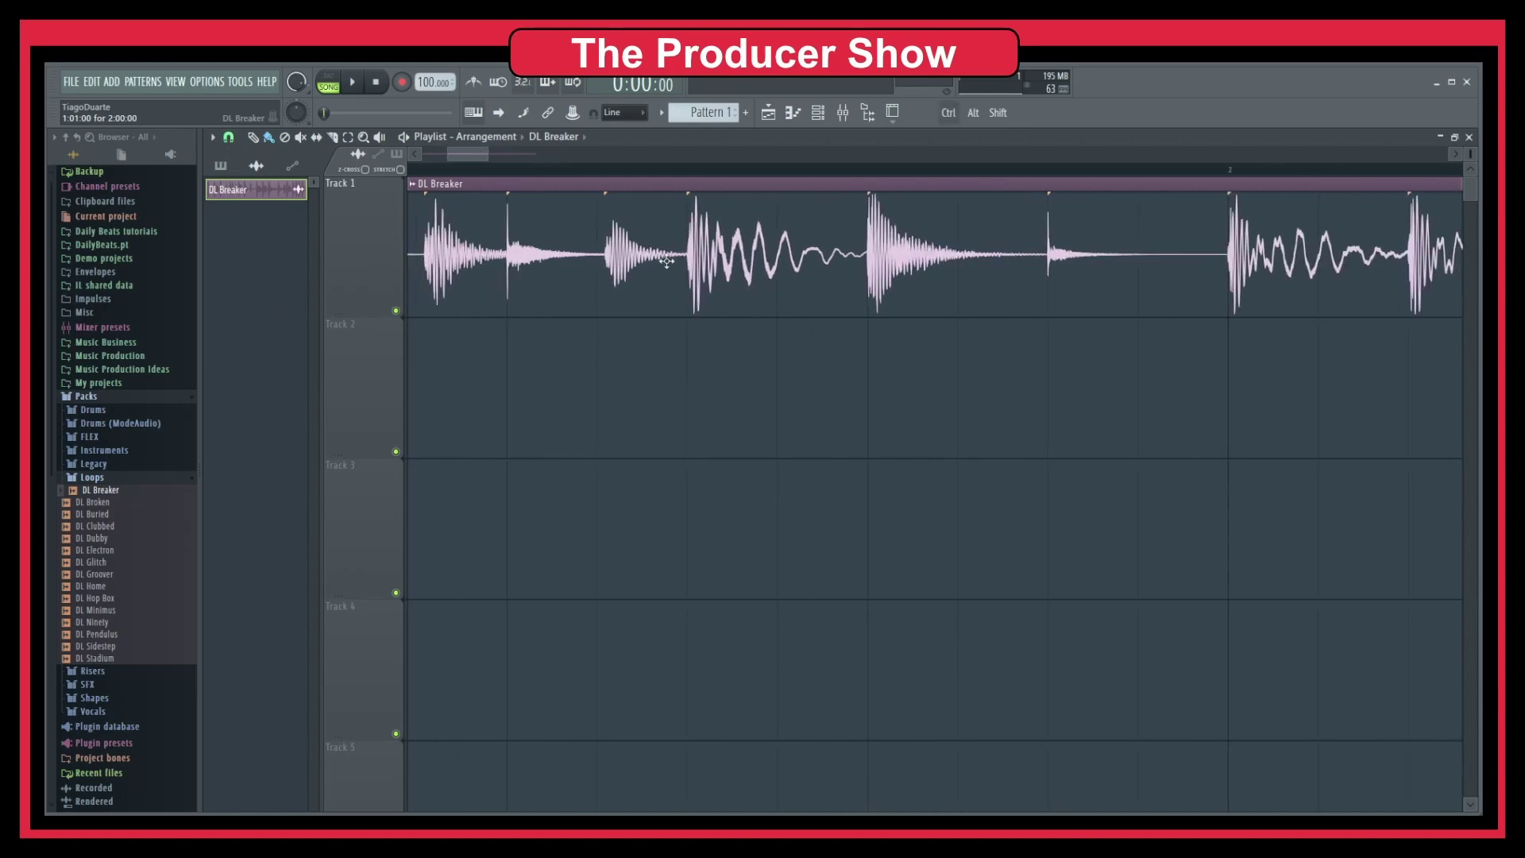
{"action": "scroll", "coordinate": [1126, 274], "scroll_direction": "down", "scroll_amount": 4}
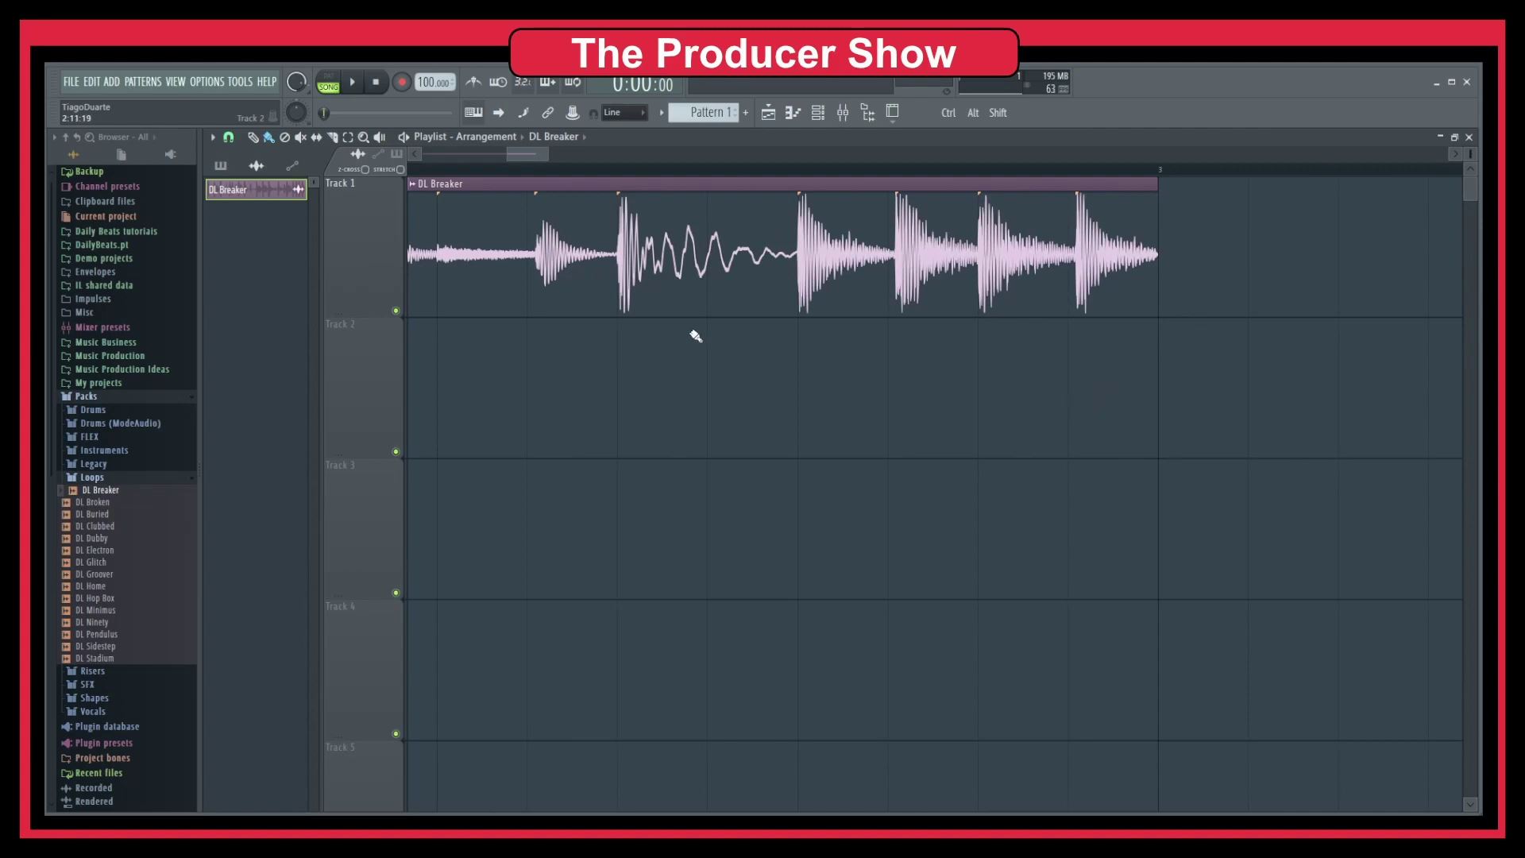
{"action": "scroll", "coordinate": [932, 344], "scroll_direction": "down", "scroll_amount": 4}
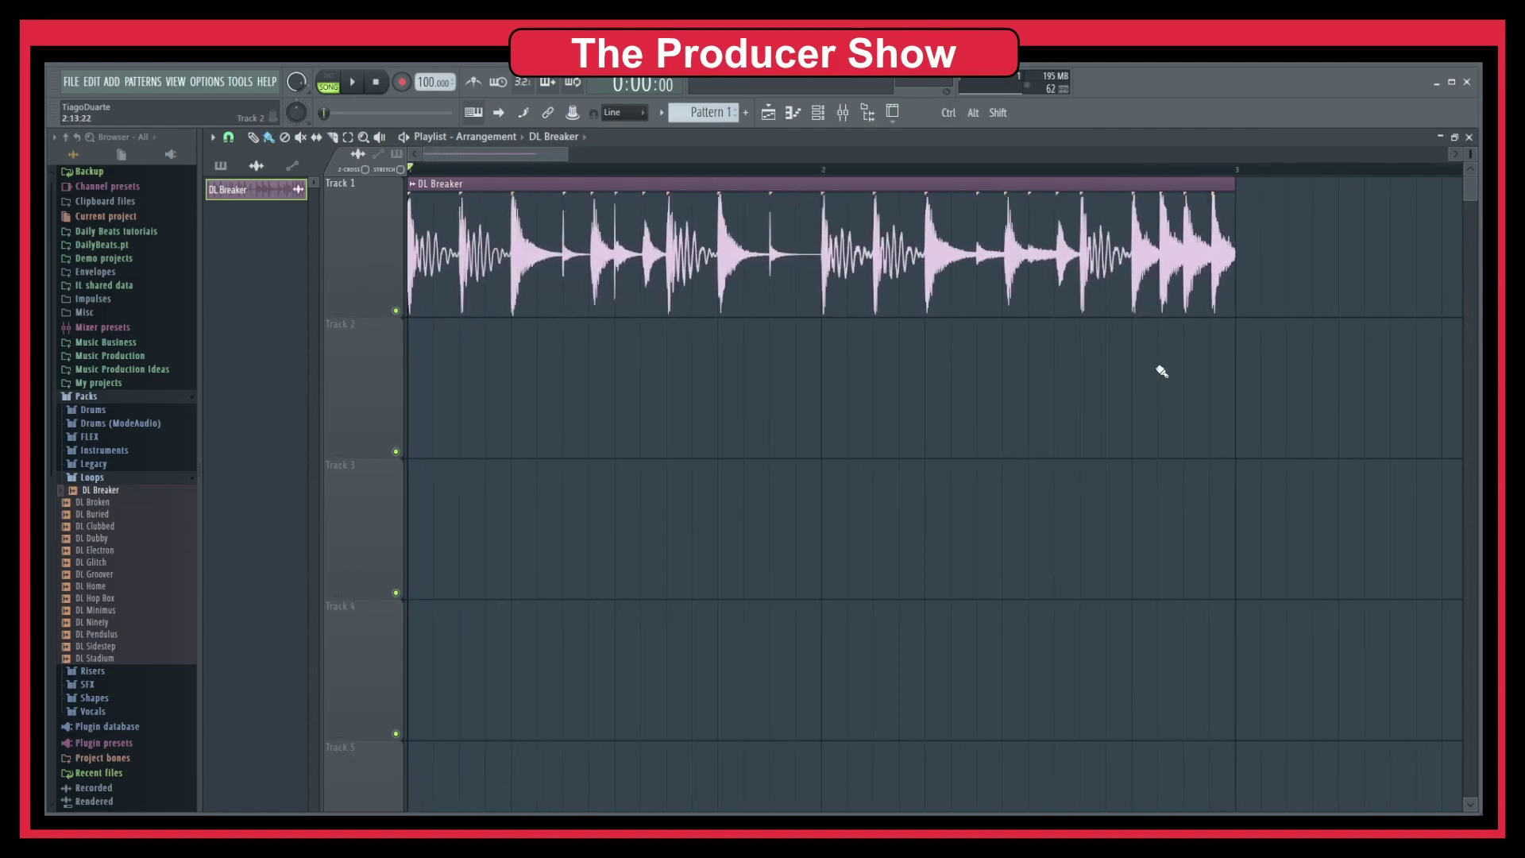
{"action": "scroll", "coordinate": [640, 323], "scroll_direction": "up", "scroll_amount": 2}
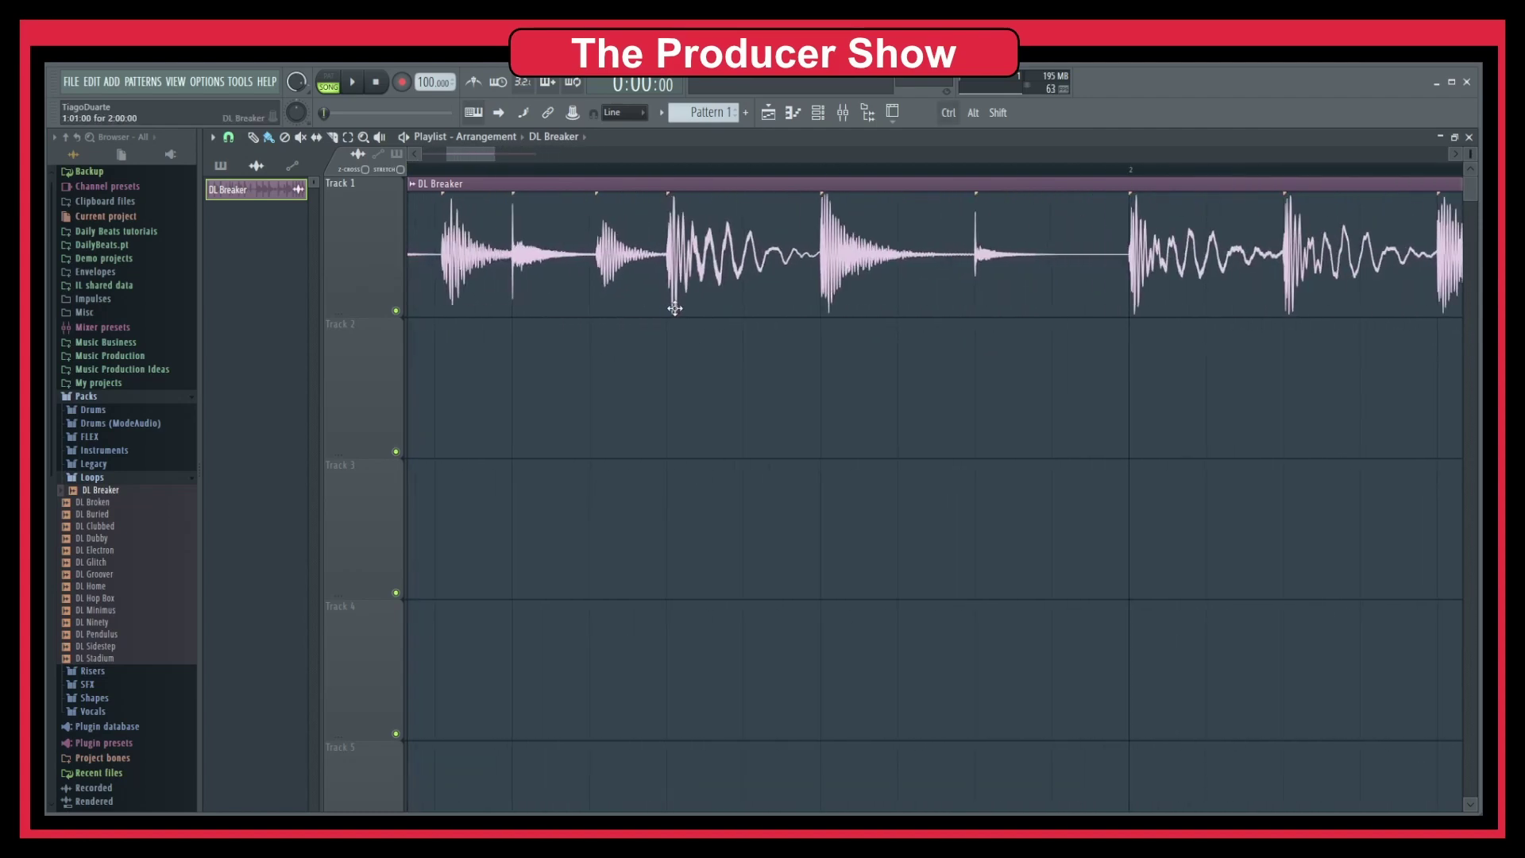
Step: Slice the loop around the third kick of bar 1 and move the kick slice one step later onto Track 2
{"action": "left_click", "coordinate": [666, 169]}
{"action": "key", "text": "space"}
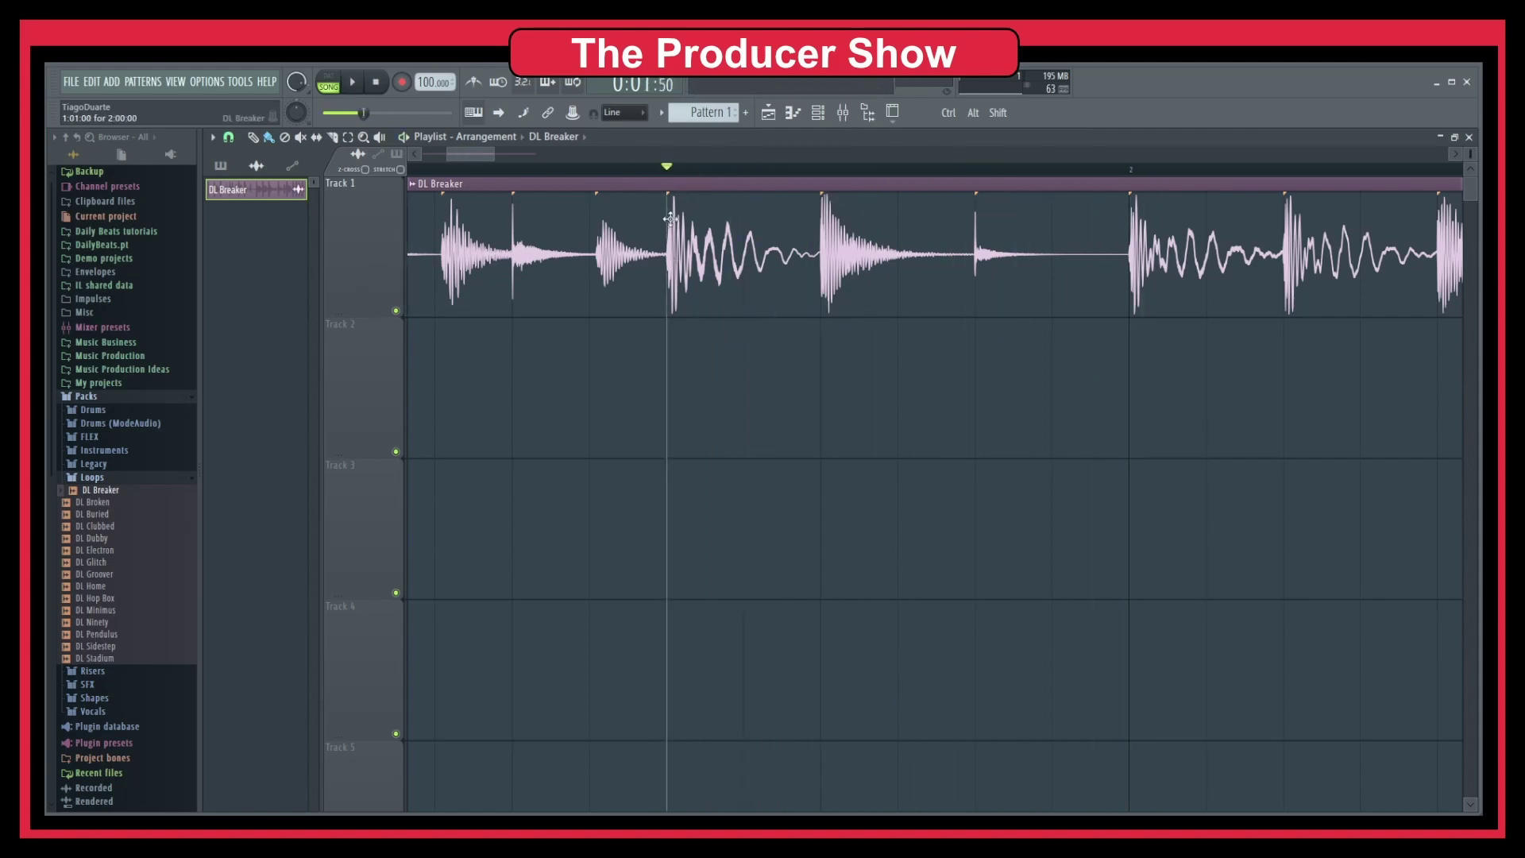
{"action": "left_click", "coordinate": [745, 170]}
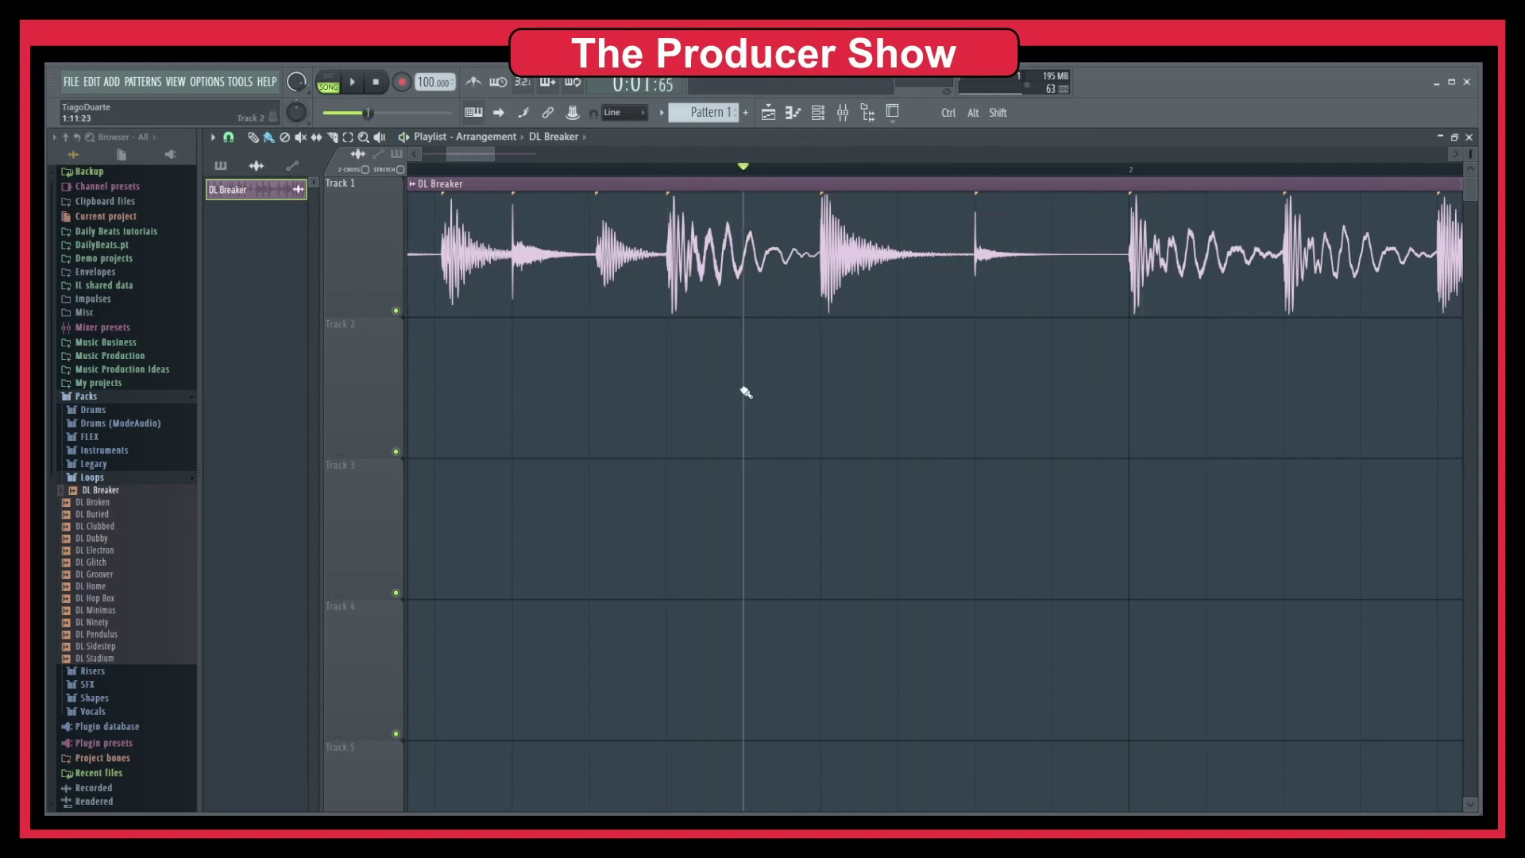
{"action": "scroll", "coordinate": [745, 391], "scroll_direction": "down", "scroll_amount": 2}
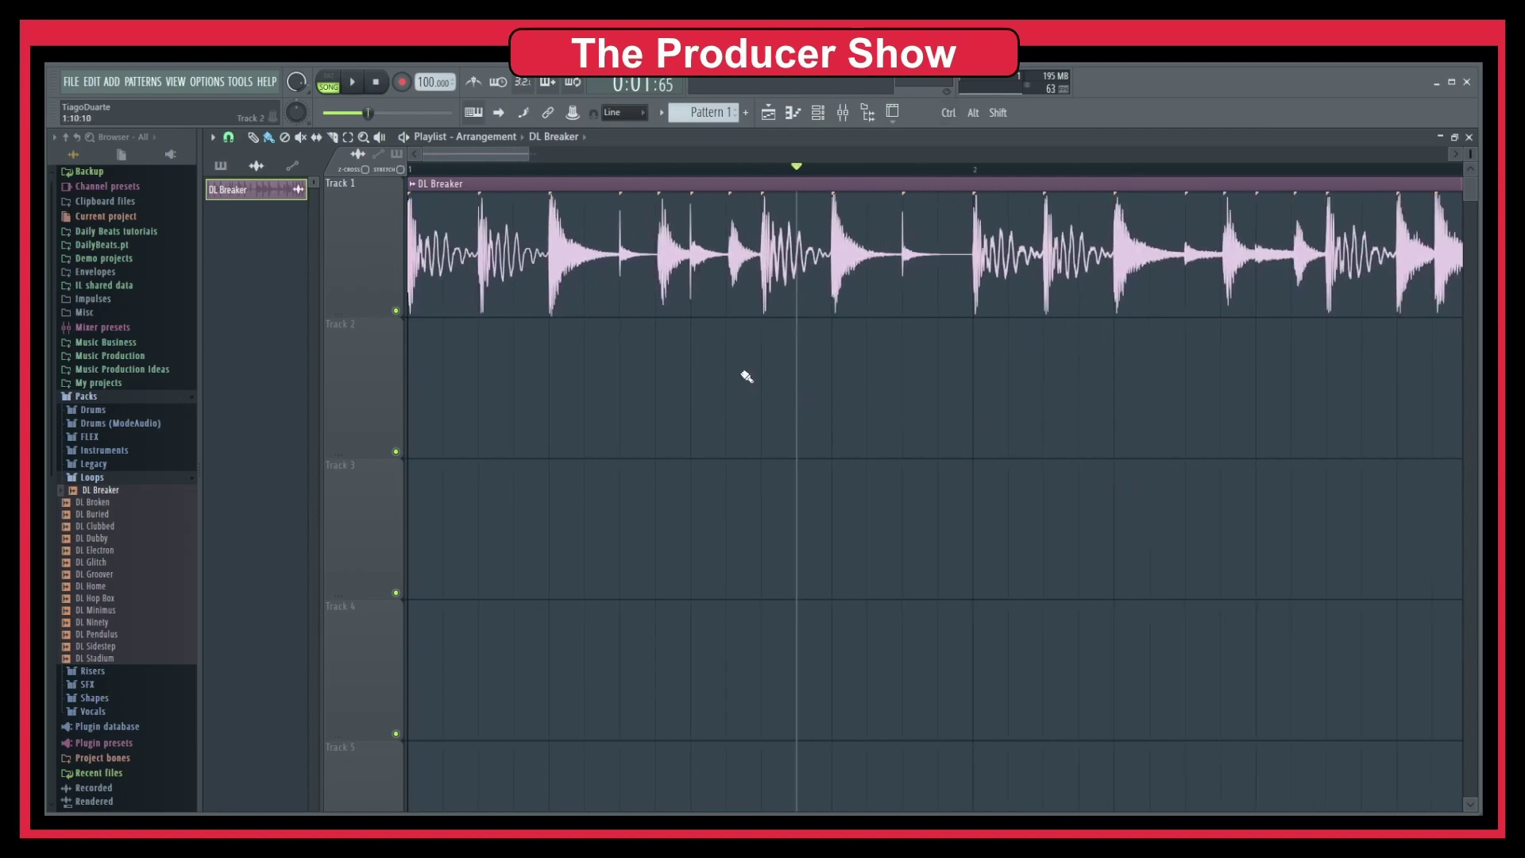
{"action": "left_click_drag", "start_coordinate": [726, 460], "coordinate": [832, 409]}
Step: Play the rearranged loop from the moved kick and again from near the start of bar 1
{"action": "key", "text": "space"}
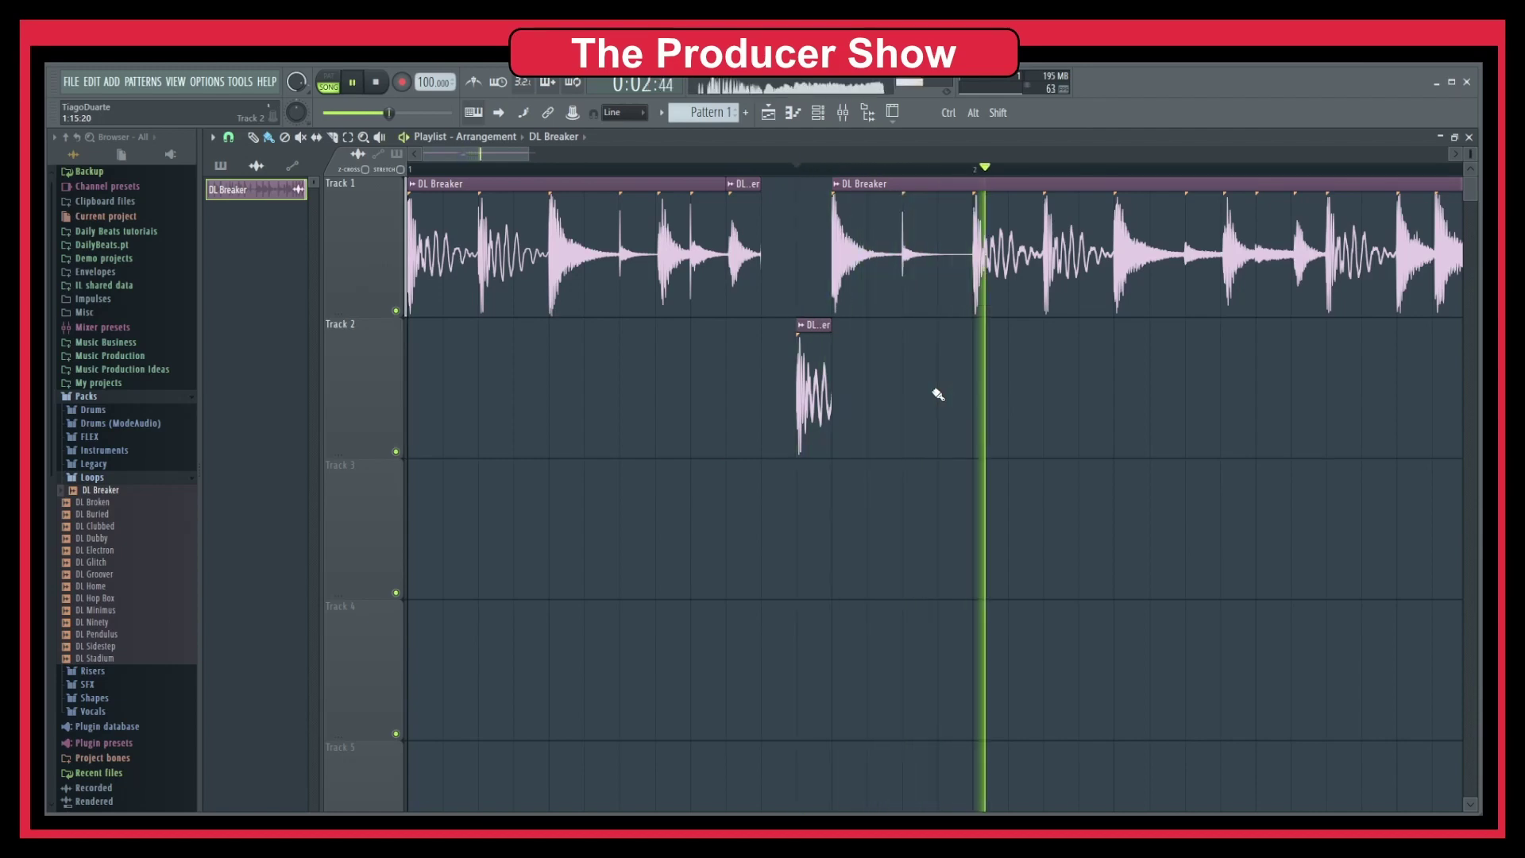
{"action": "key", "text": "space"}
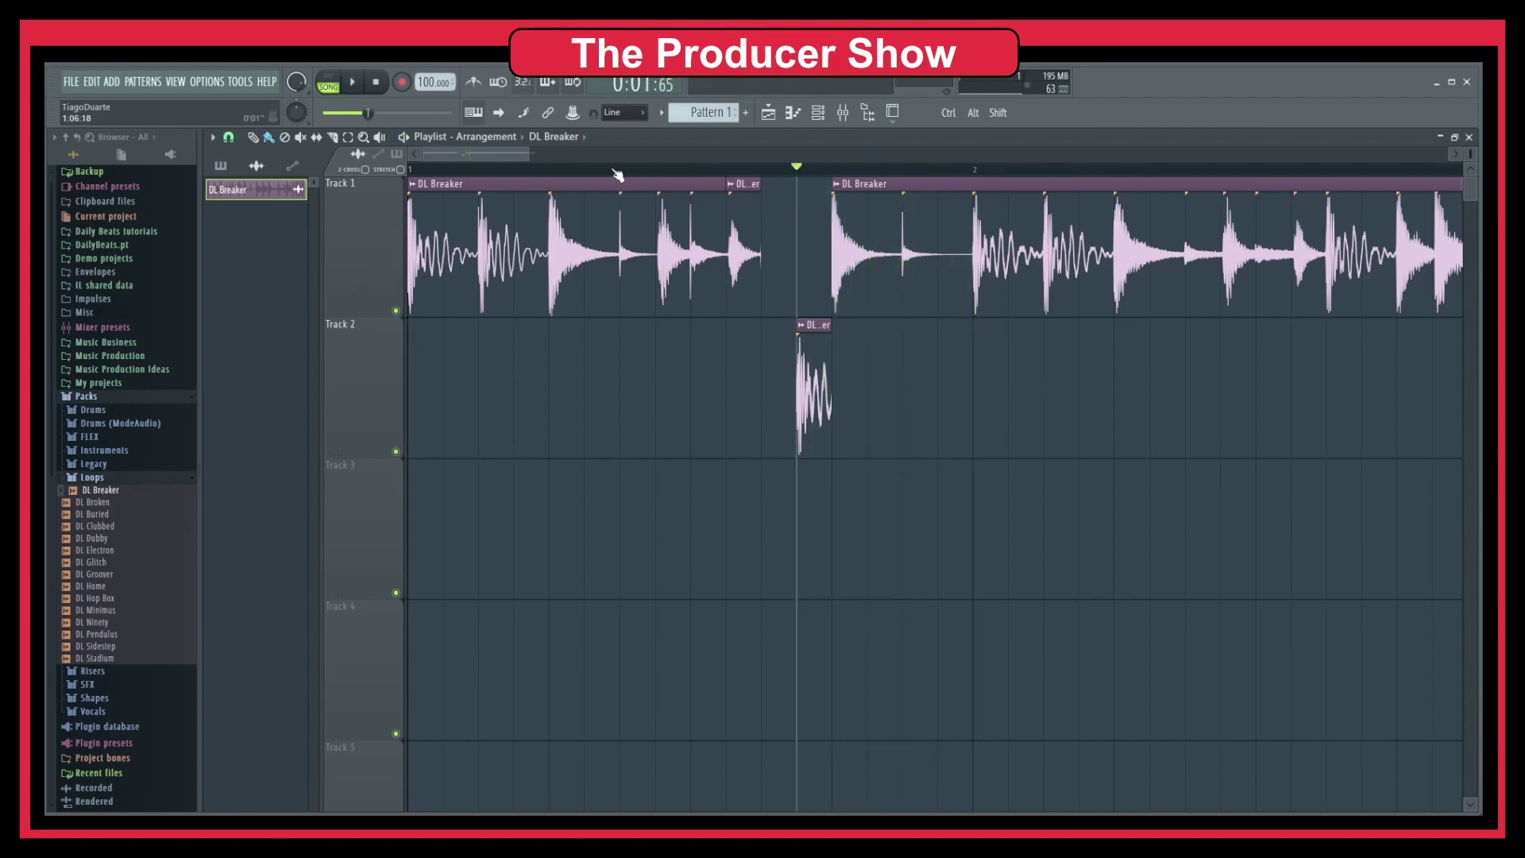
{"action": "left_click", "coordinate": [443, 169]}
{"action": "key", "text": "space"}
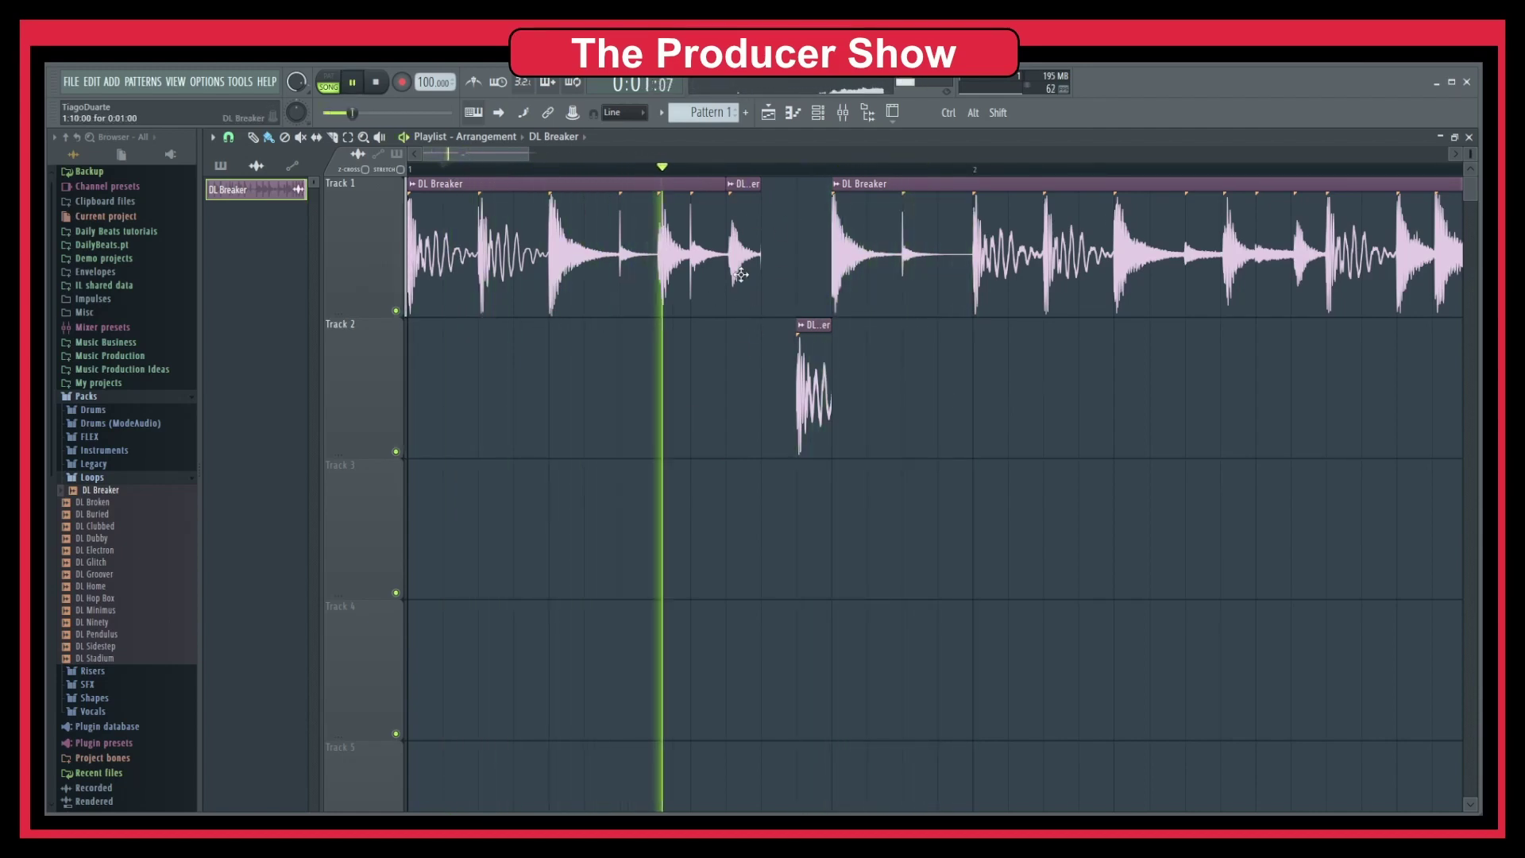
{"action": "key", "text": "space"}
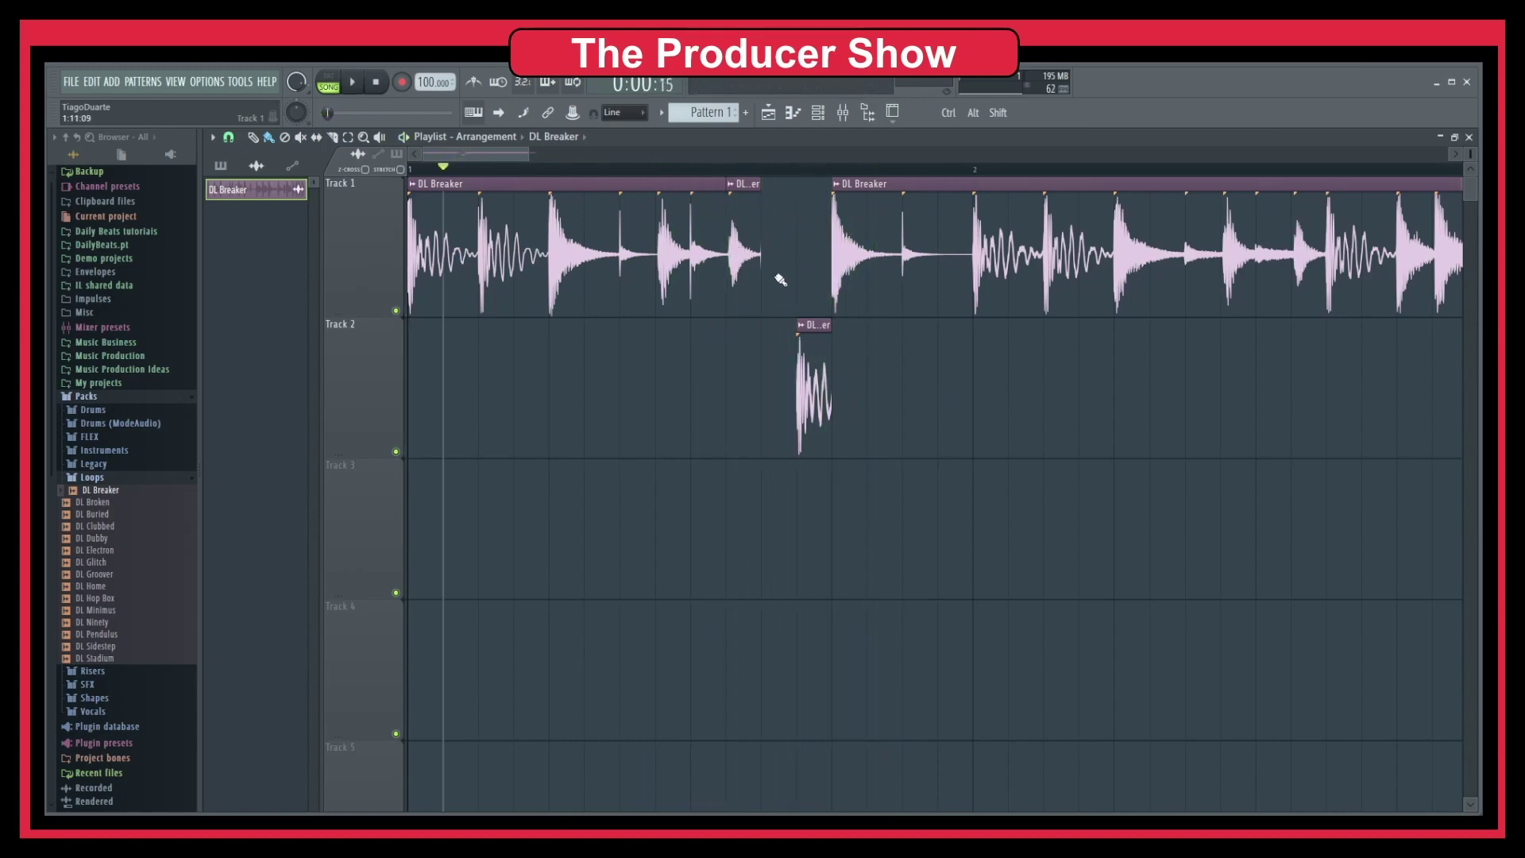
Step: Move the kick slice straight up to Track 1 and make the short slice before the gap unique
{"action": "left_click_drag", "start_coordinate": [823, 384], "coordinate": [820, 249]}
{"action": "left_click", "coordinate": [732, 188]}
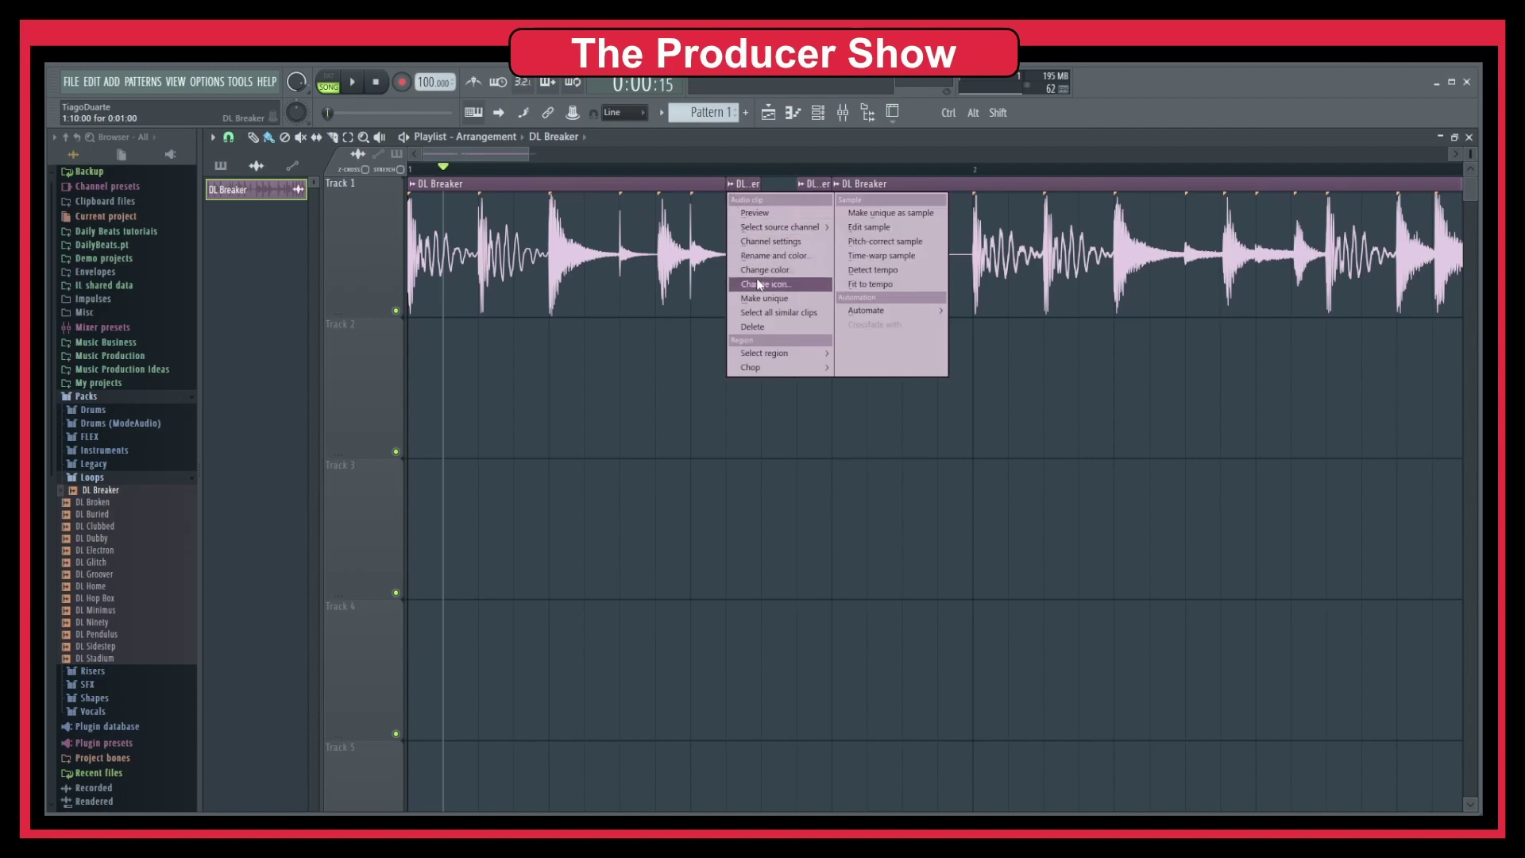
{"action": "left_click", "coordinate": [764, 299]}
Step: Stretch the unique slice to two steps so that it fills the gap up to the kick slice
{"action": "scroll", "coordinate": [789, 351], "scroll_direction": "up", "scroll_amount": 4}
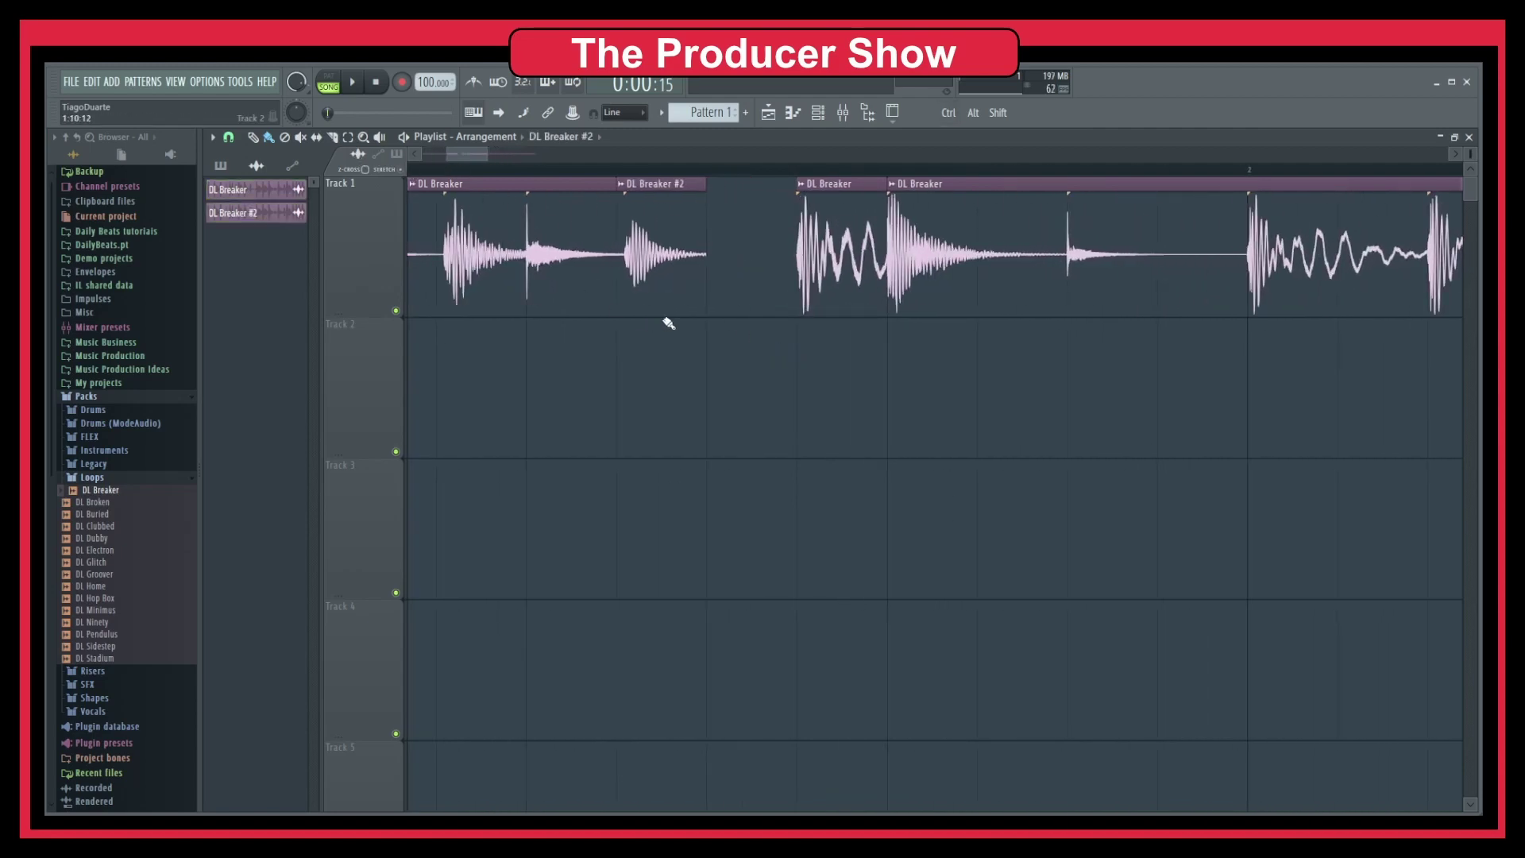
{"action": "left_click_drag", "start_coordinate": [707, 302], "coordinate": [783, 300]}
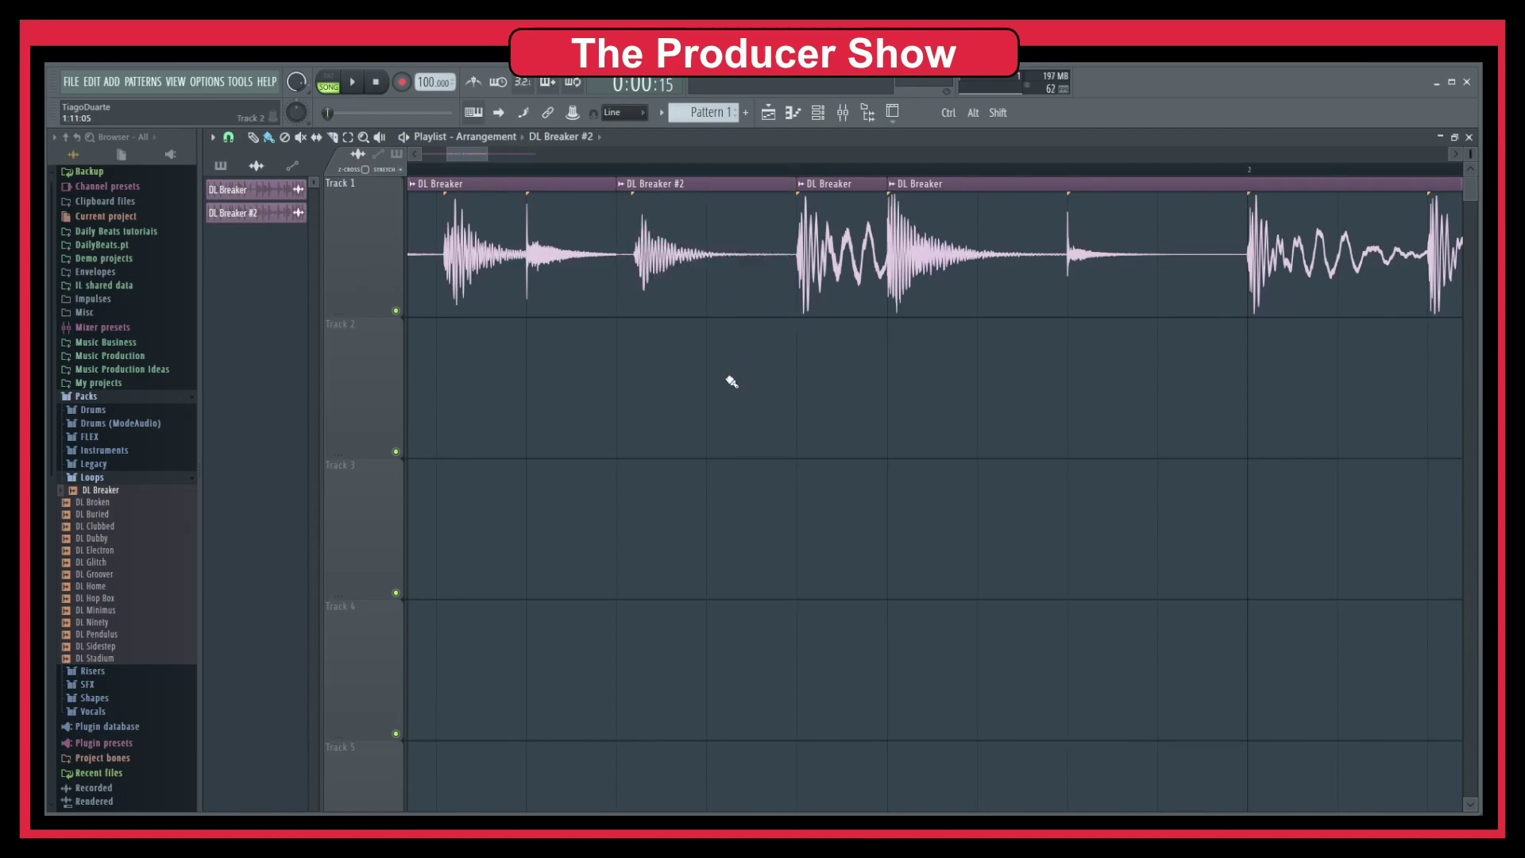
Step: Set the time-stretching mode of the stretched DL Breaker #2 slice to e3 generic and close its channel settings
{"action": "left_click", "coordinate": [680, 258]}
{"action": "double_click", "coordinate": [681, 258]}
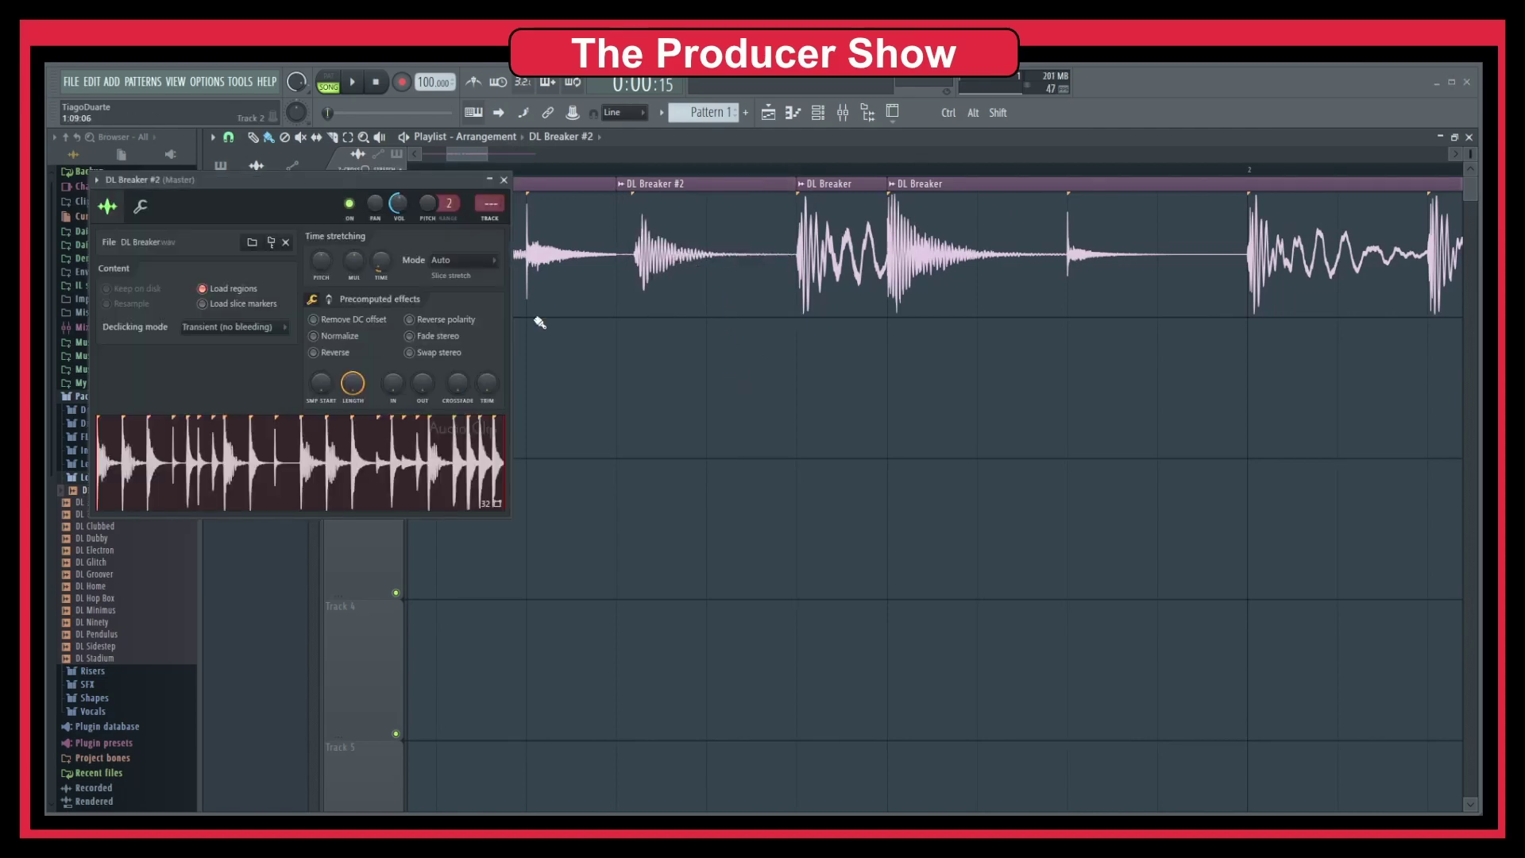
{"action": "left_click", "coordinate": [468, 262]}
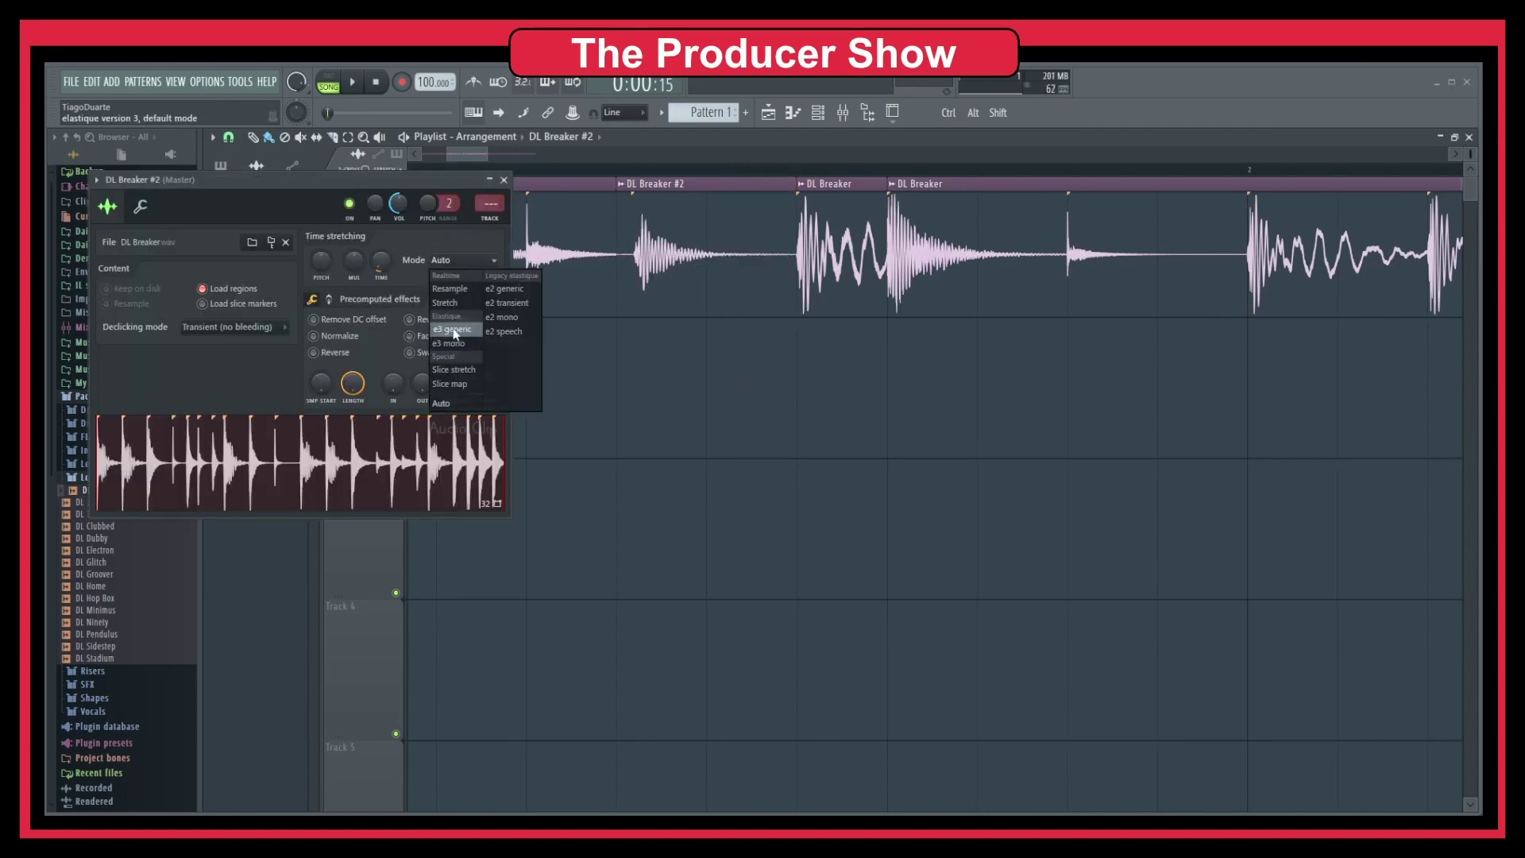
{"action": "left_click", "coordinate": [455, 330]}
{"action": "left_click", "coordinate": [504, 180]}
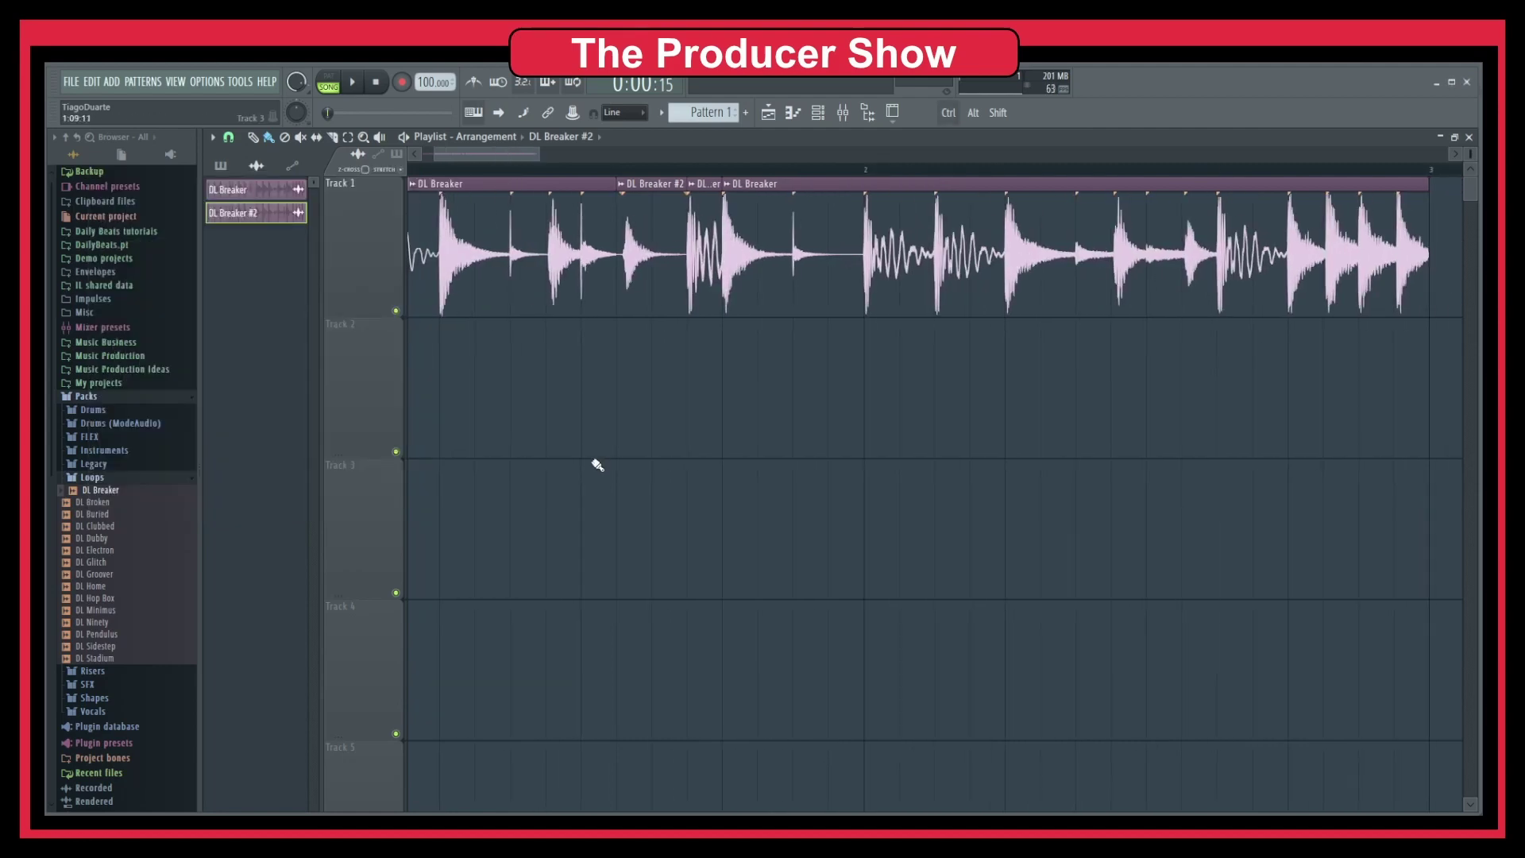
Step: Play the rearranged loop, stop it, and replay it from the start of bar 1 into bar 2
{"action": "key", "text": "space"}
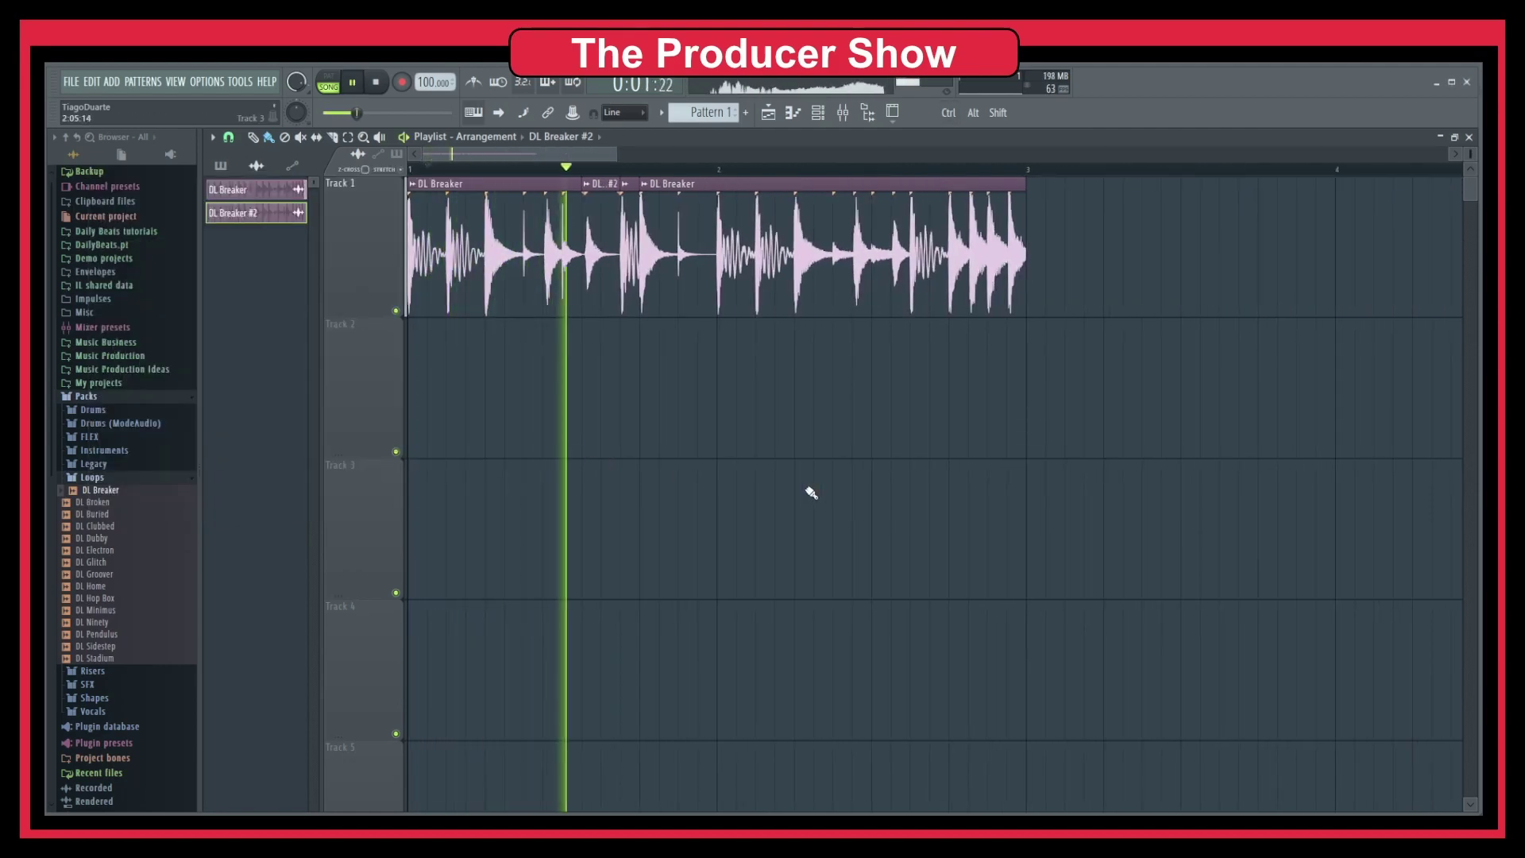
{"action": "left_click", "coordinate": [378, 84]}
{"action": "key", "text": "space"}
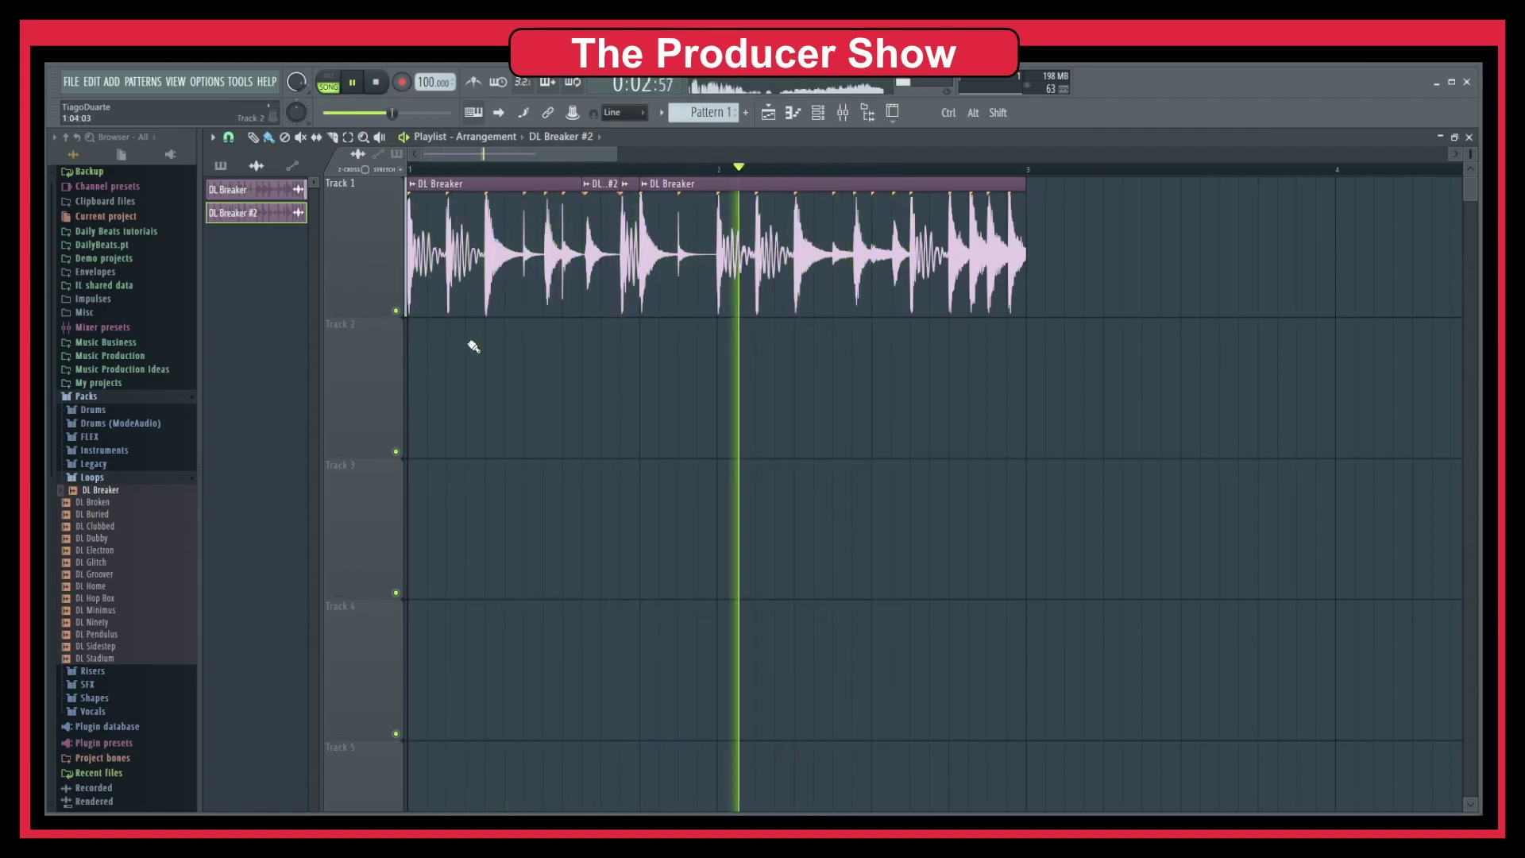
{"action": "key", "text": "space"}
Step: Slice the loop around the second kick of bar 1, move that kick slice one step later on Track 1, and play it back
{"action": "scroll", "coordinate": [615, 274], "scroll_direction": "up", "scroll_amount": 2}
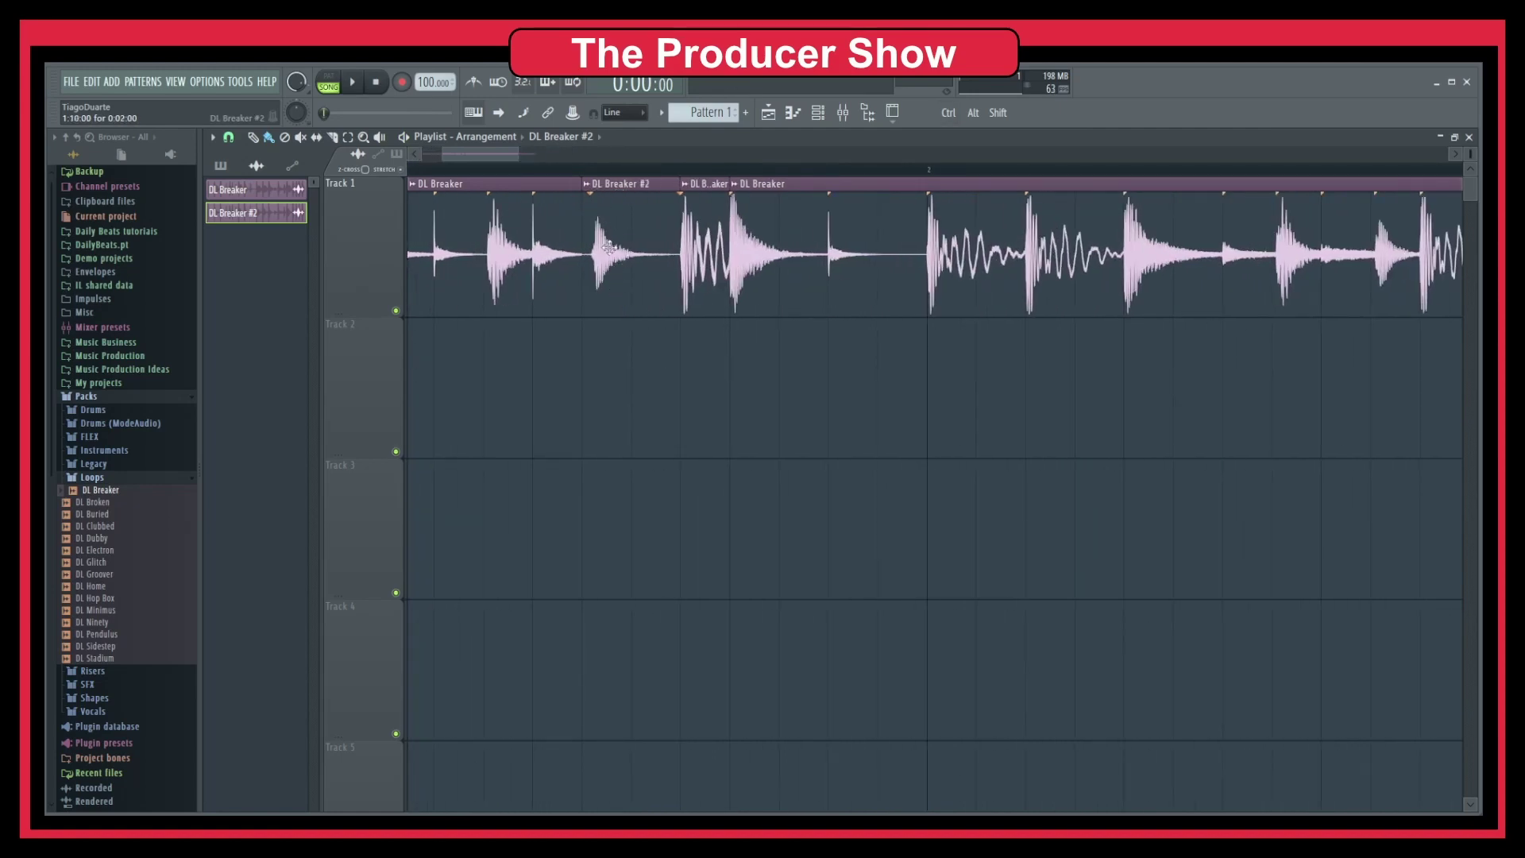
{"action": "scroll", "coordinate": [595, 284], "scroll_direction": "down", "scroll_amount": 1}
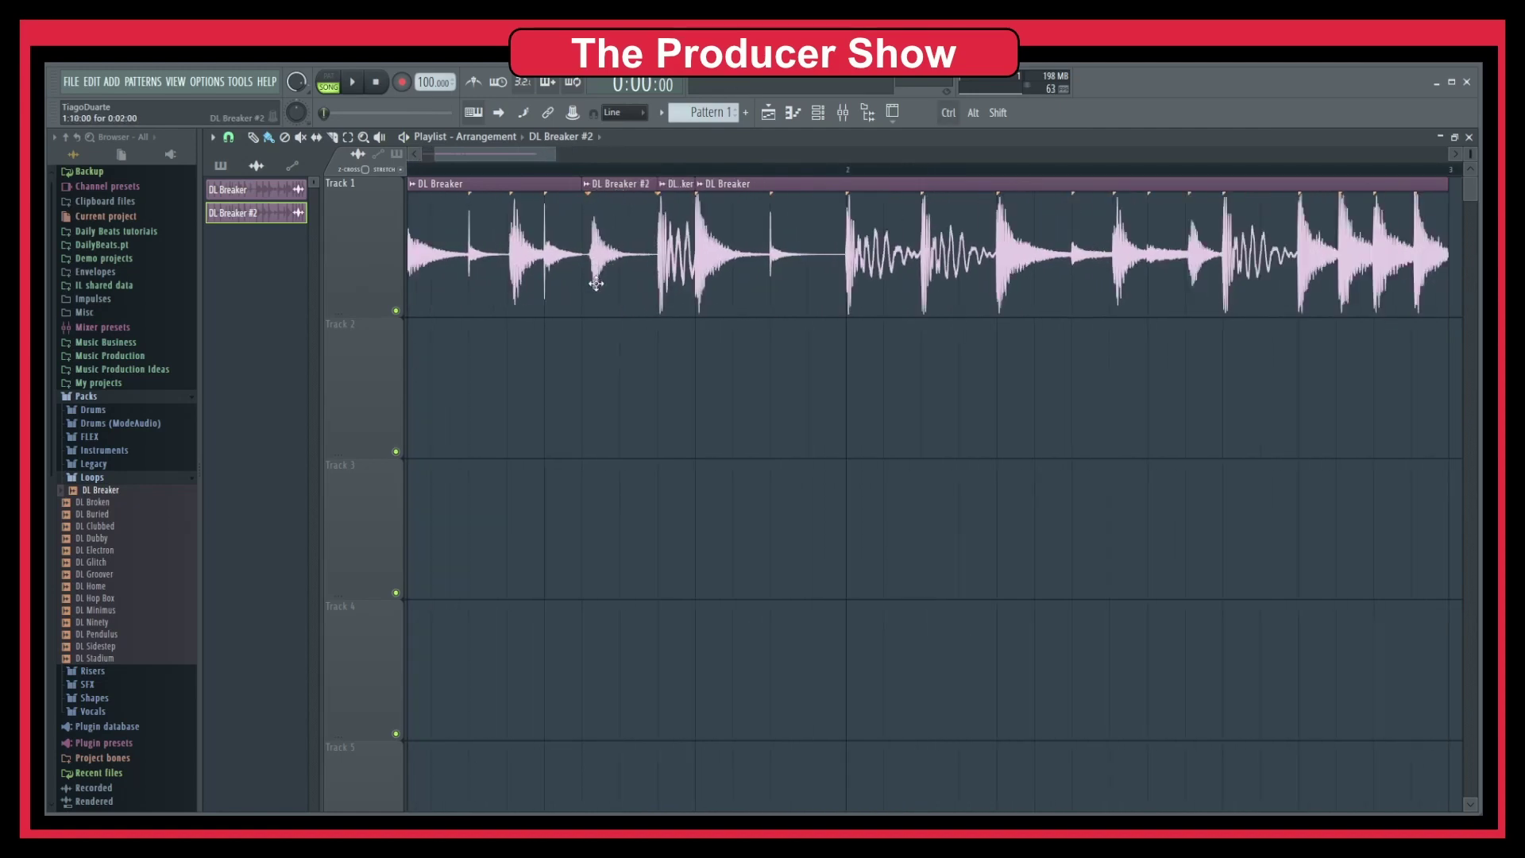
{"action": "scroll", "coordinate": [595, 284], "scroll_direction": "down", "scroll_amount": 2}
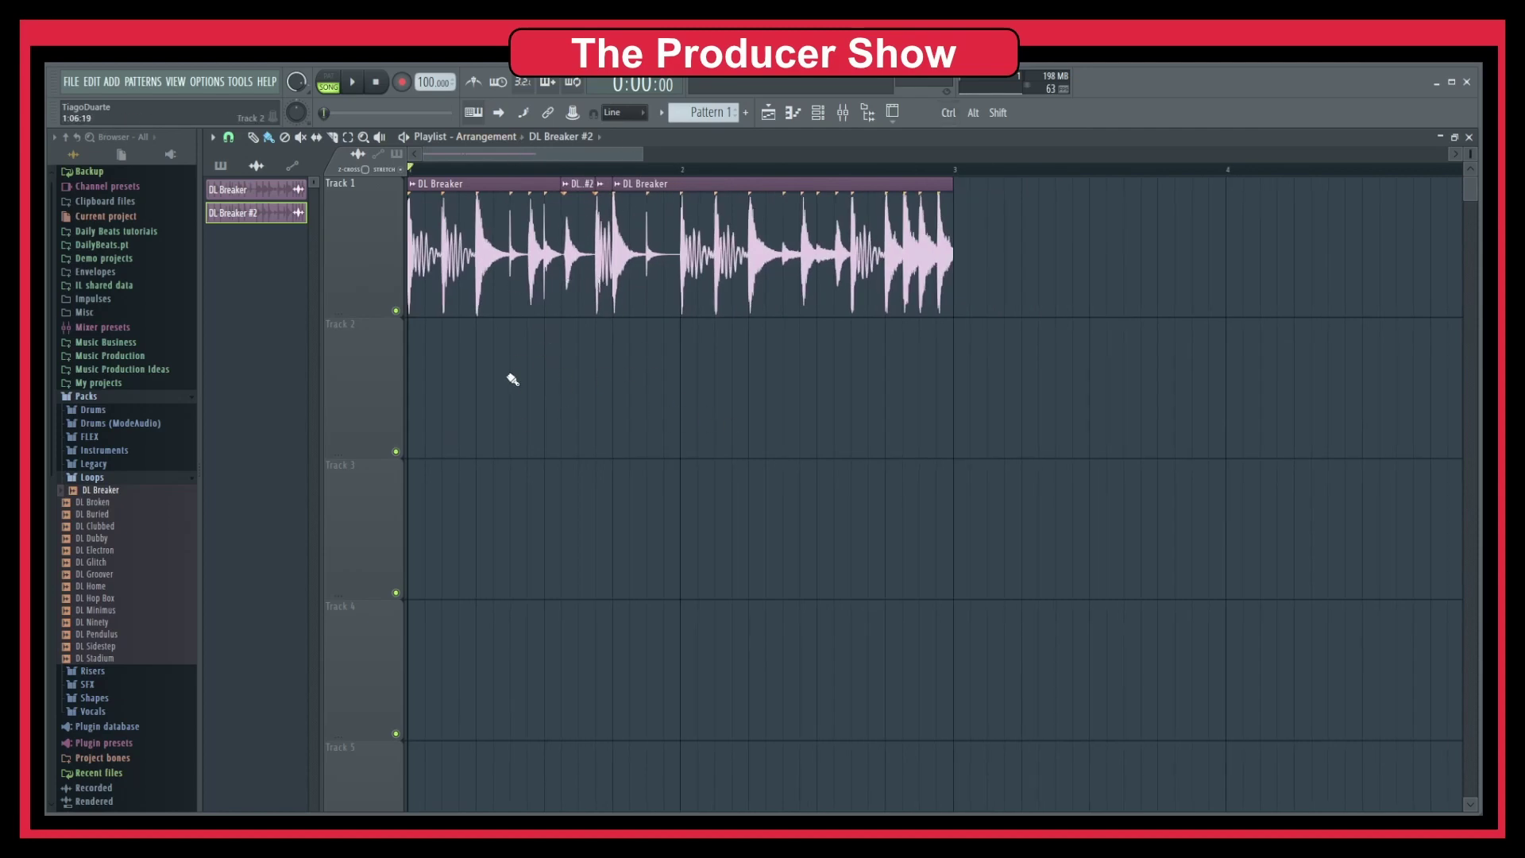
{"action": "scroll", "coordinate": [433, 302], "scroll_direction": "up", "scroll_amount": 4}
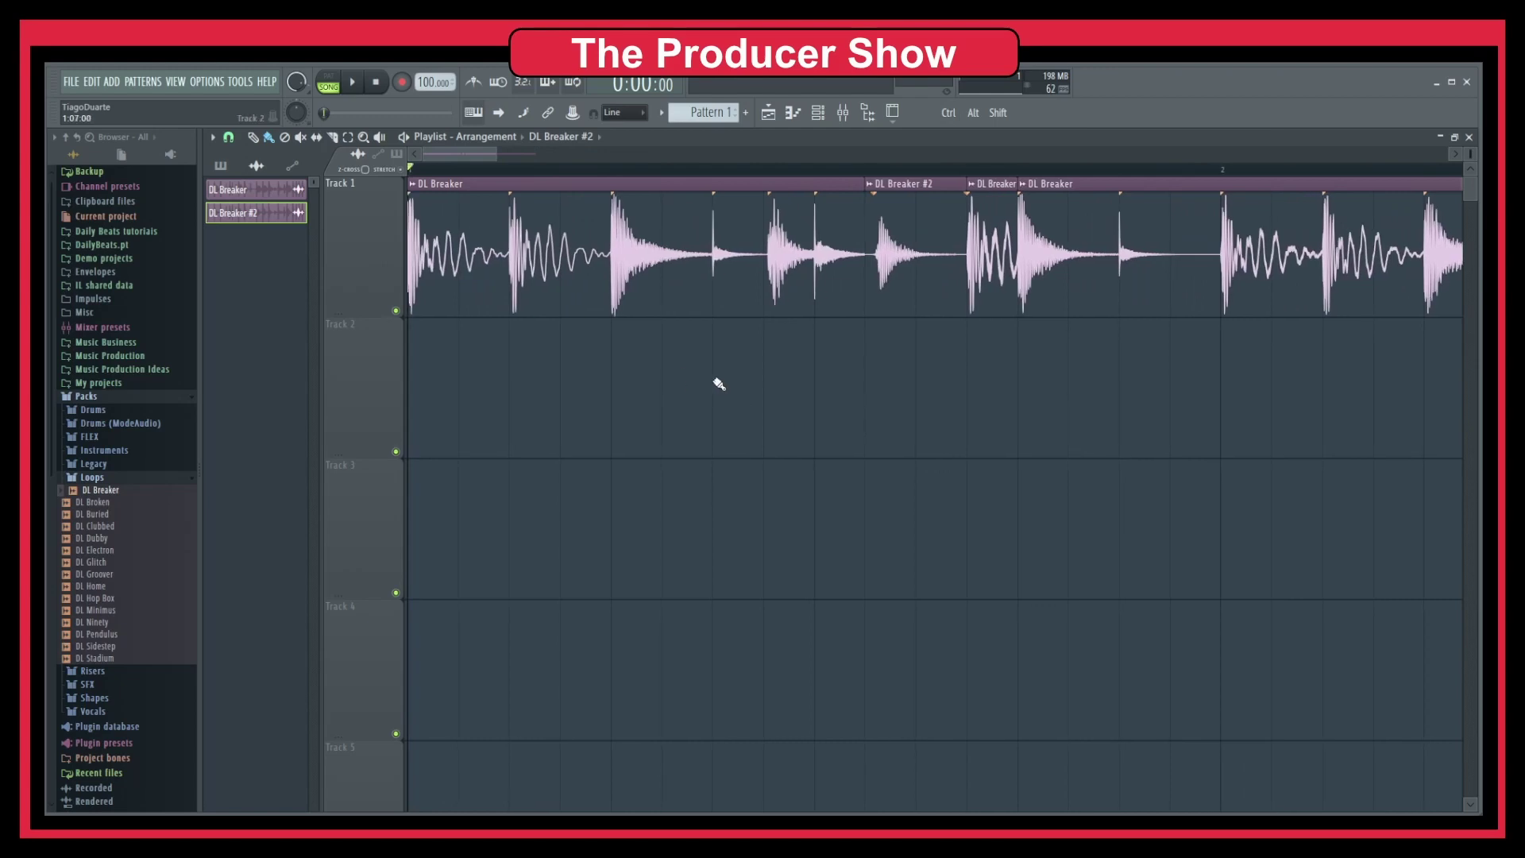
{"action": "left_click_drag", "start_coordinate": [511, 254], "coordinate": [510, 462]}
{"action": "left_click_drag", "start_coordinate": [611, 298], "coordinate": [612, 460]}
{"action": "left_click_drag", "start_coordinate": [566, 300], "coordinate": [582, 364]}
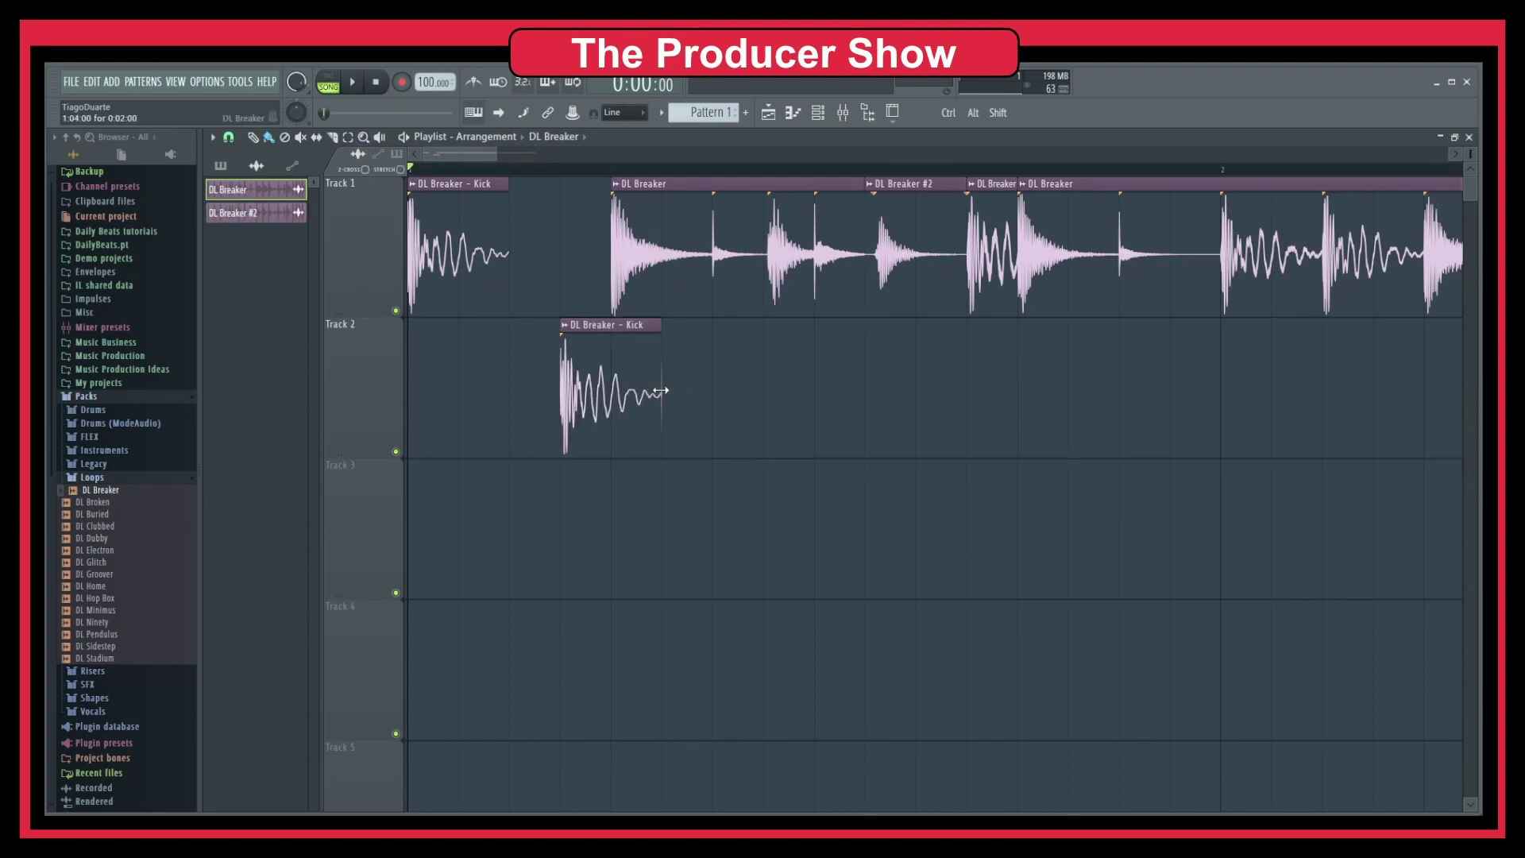
{"action": "left_click_drag", "start_coordinate": [595, 393], "coordinate": [572, 270]}
{"action": "key", "text": "space"}
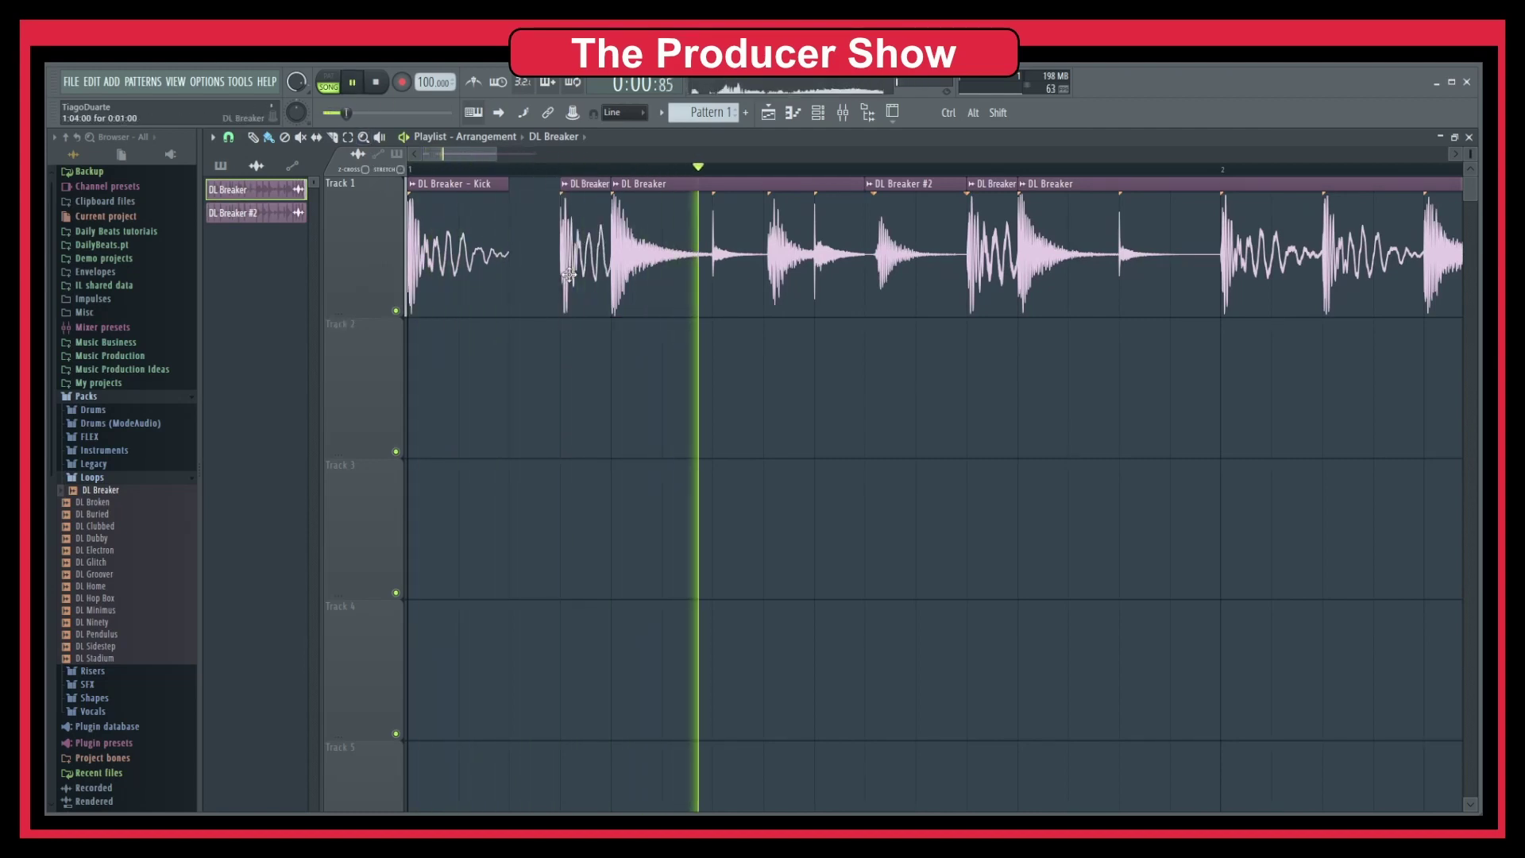
{"action": "key", "text": "space"}
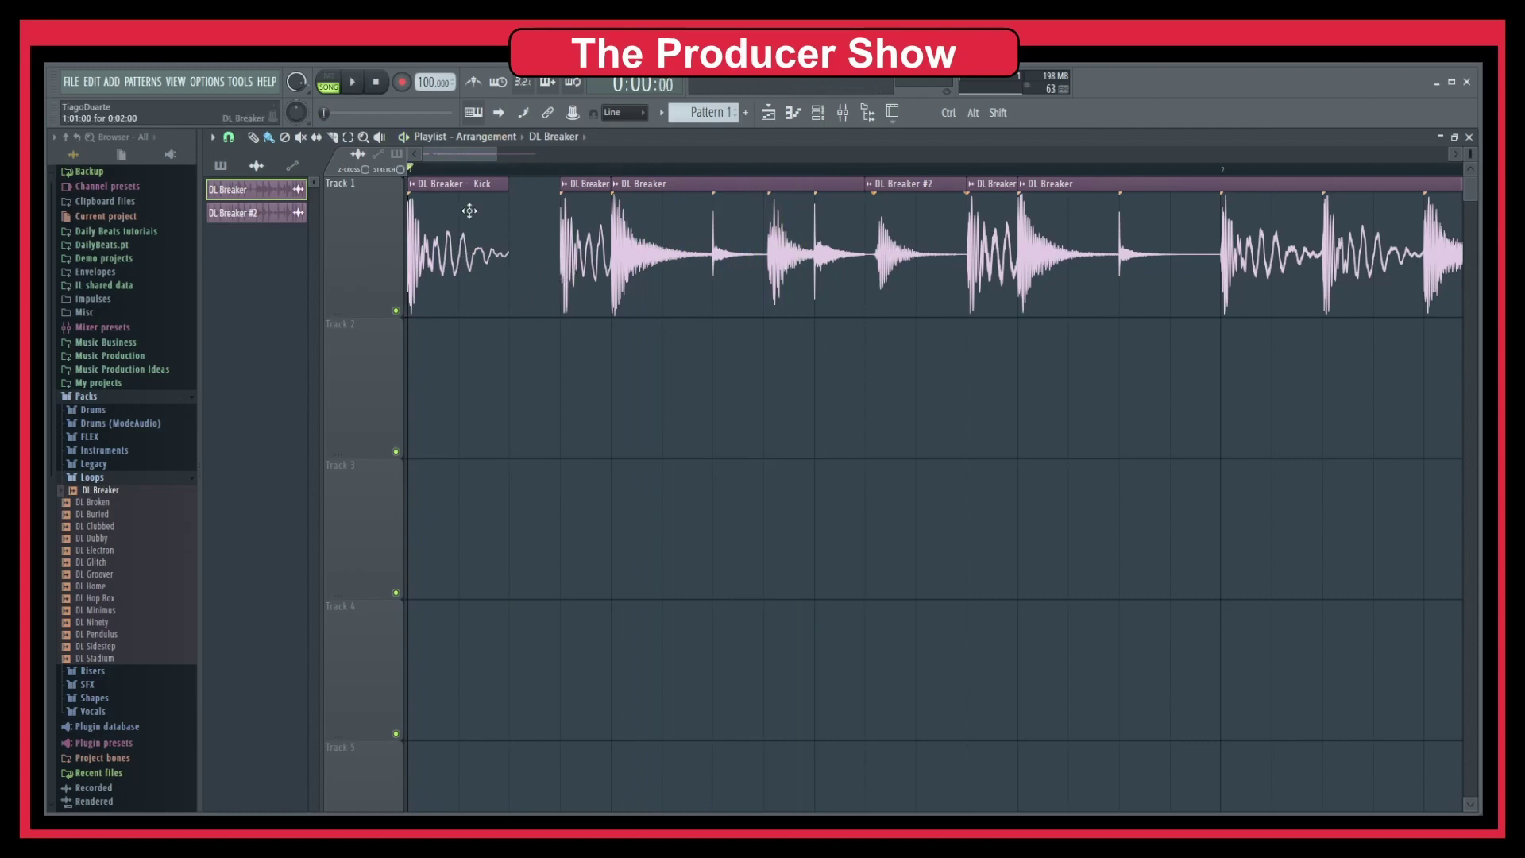
Step: Make the first kick slice unique and stretch it to three steps so it fills the gap up to the moved kick
{"action": "left_click", "coordinate": [414, 192]}
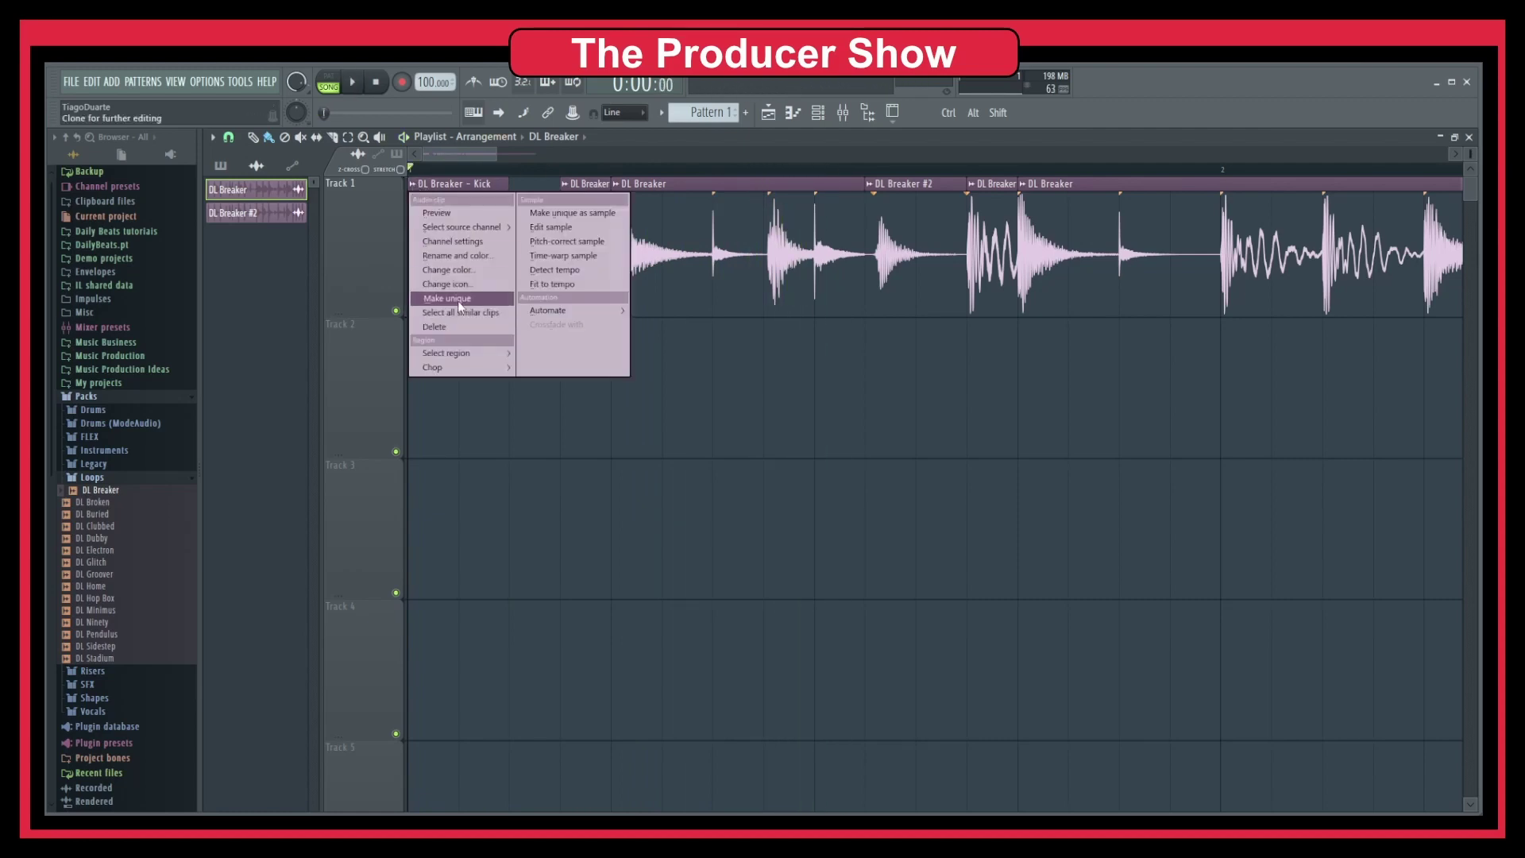
{"action": "left_click", "coordinate": [457, 300]}
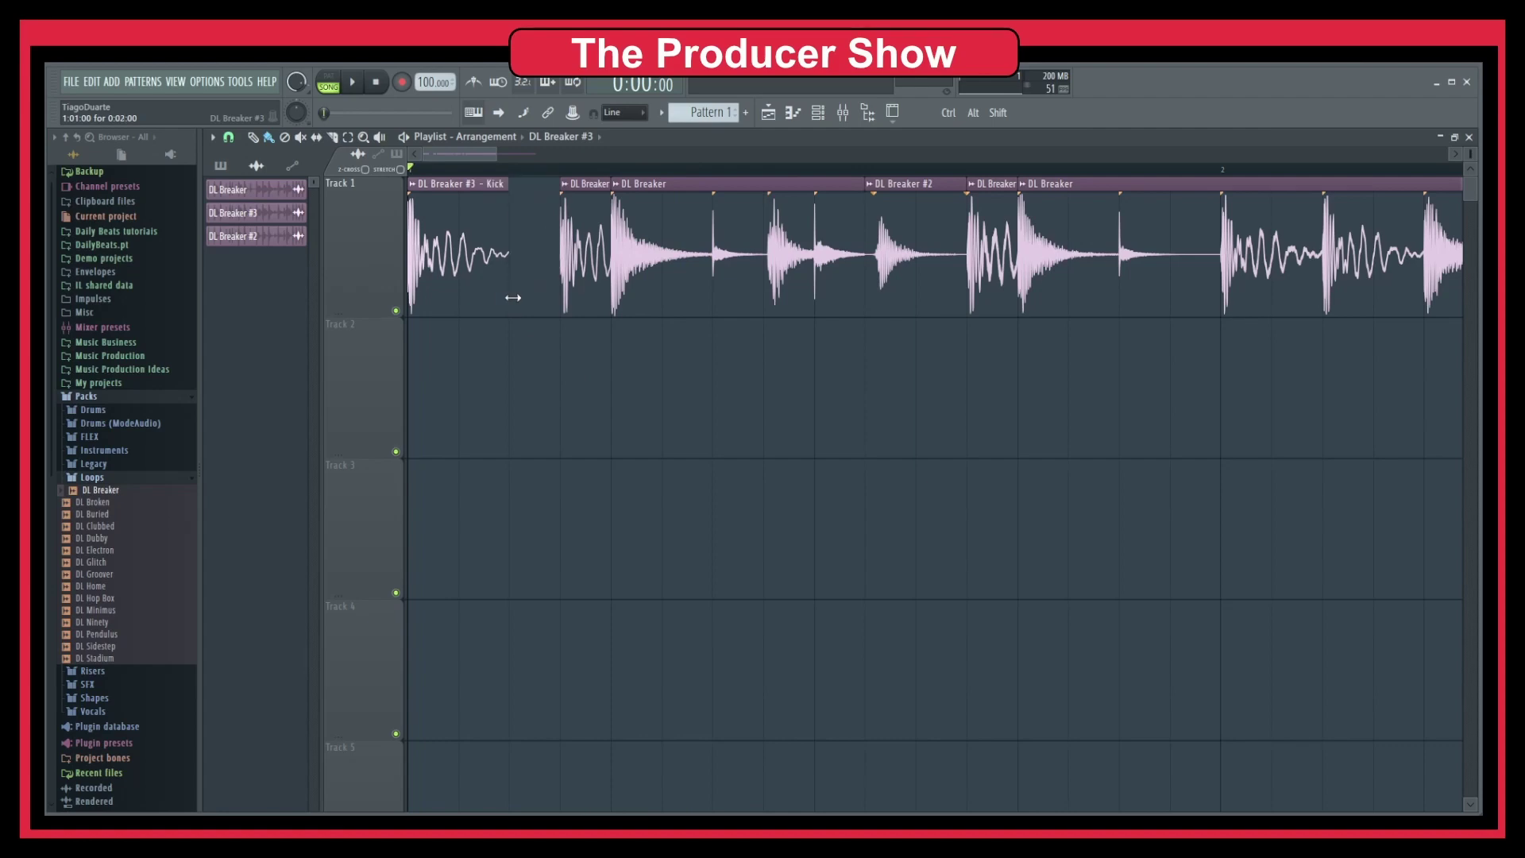
{"action": "left_click_drag", "start_coordinate": [505, 301], "coordinate": [550, 306]}
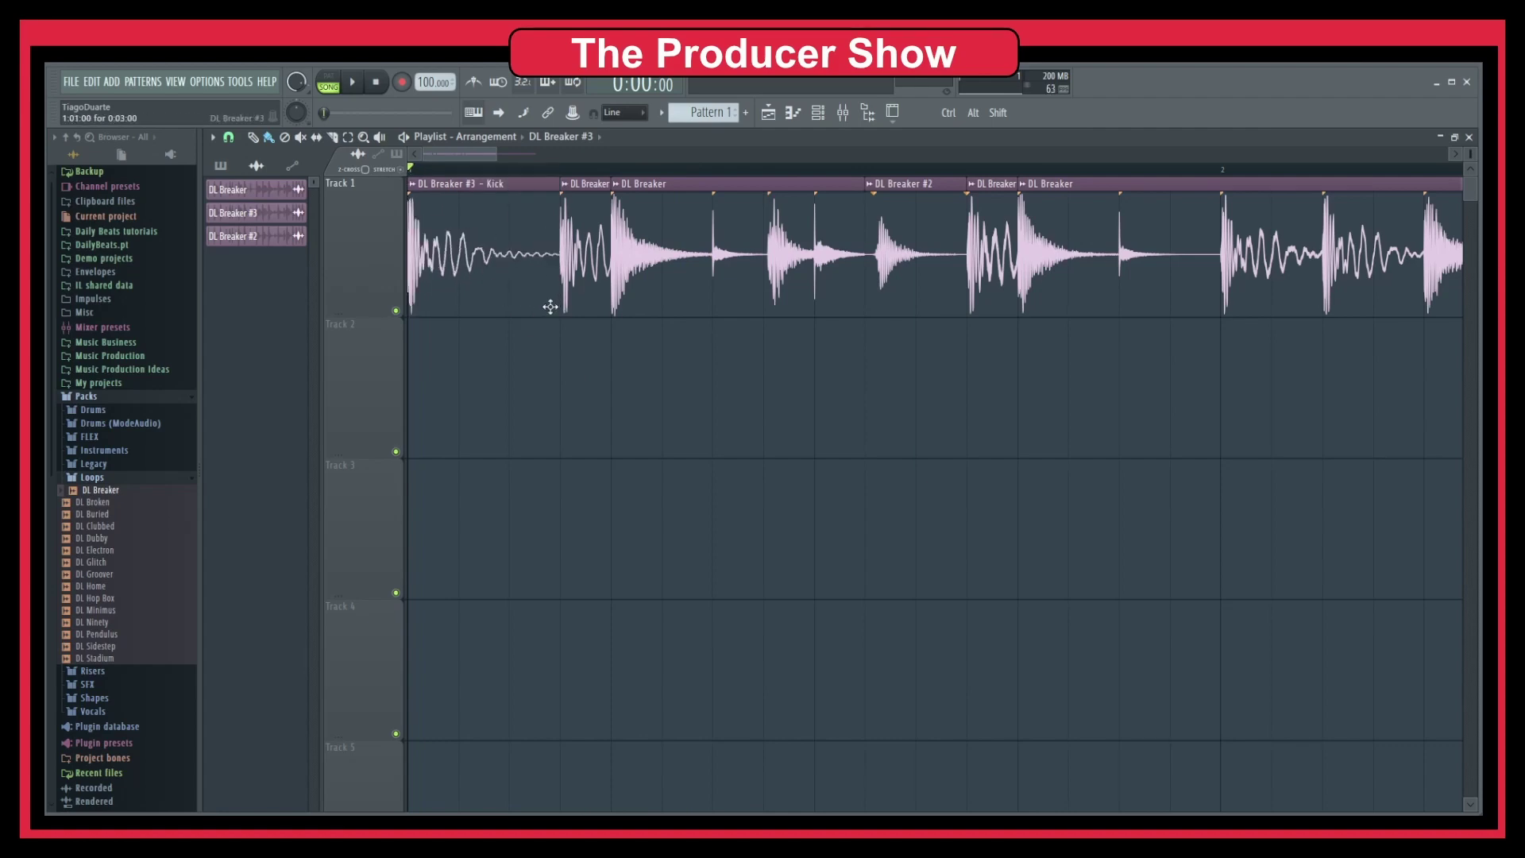
Step: Set the time-stretching mode of the stretched first kick slice to e3 generic and play the result
{"action": "double_click", "coordinate": [458, 237]}
{"action": "left_click", "coordinate": [476, 279]}
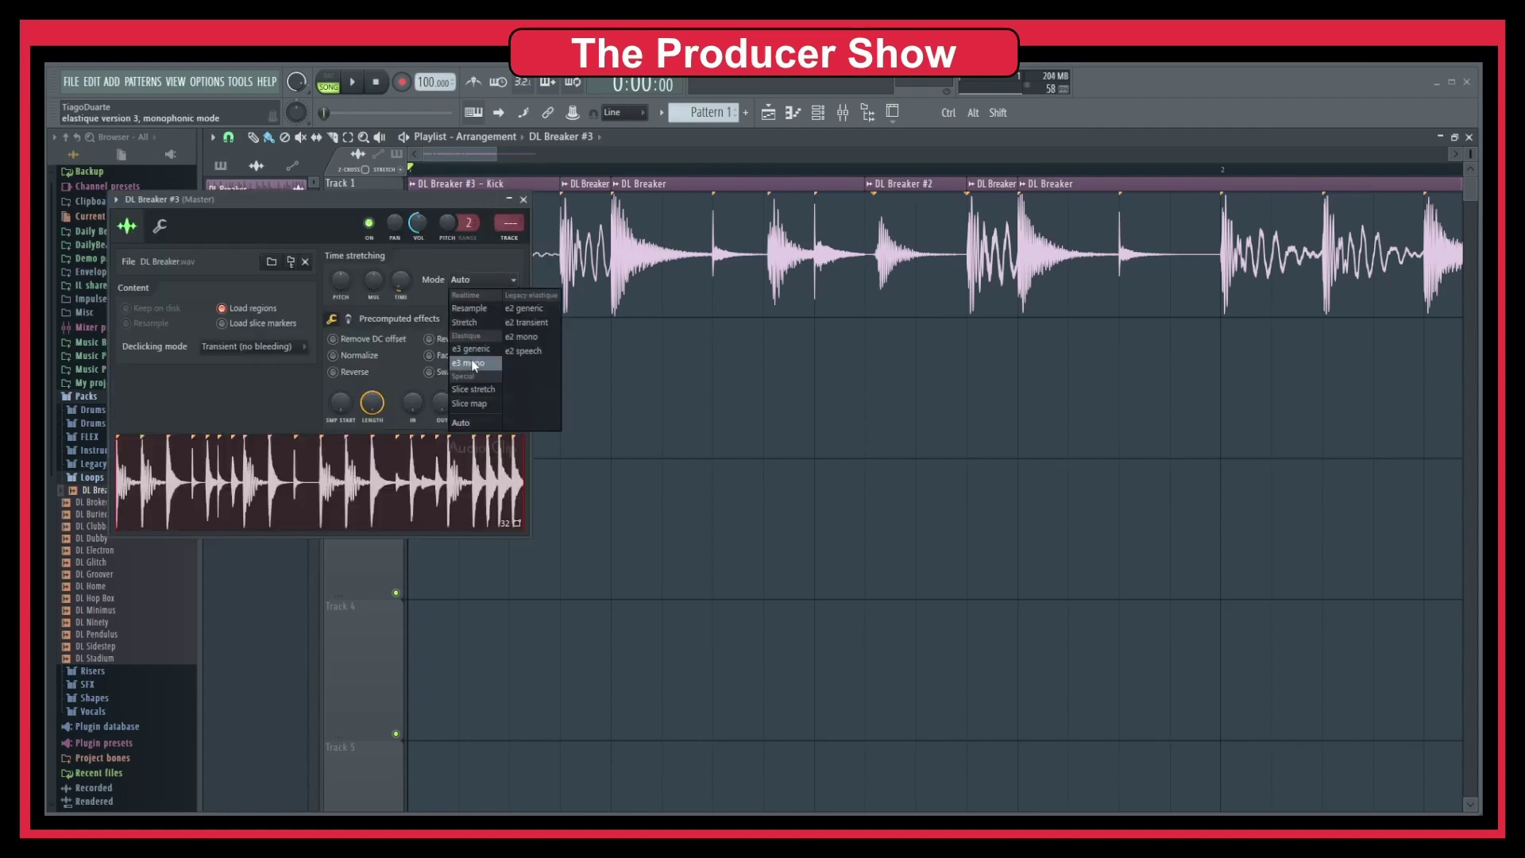
{"action": "left_click", "coordinate": [478, 349]}
{"action": "left_click", "coordinate": [523, 200]}
{"action": "key", "text": "space"}
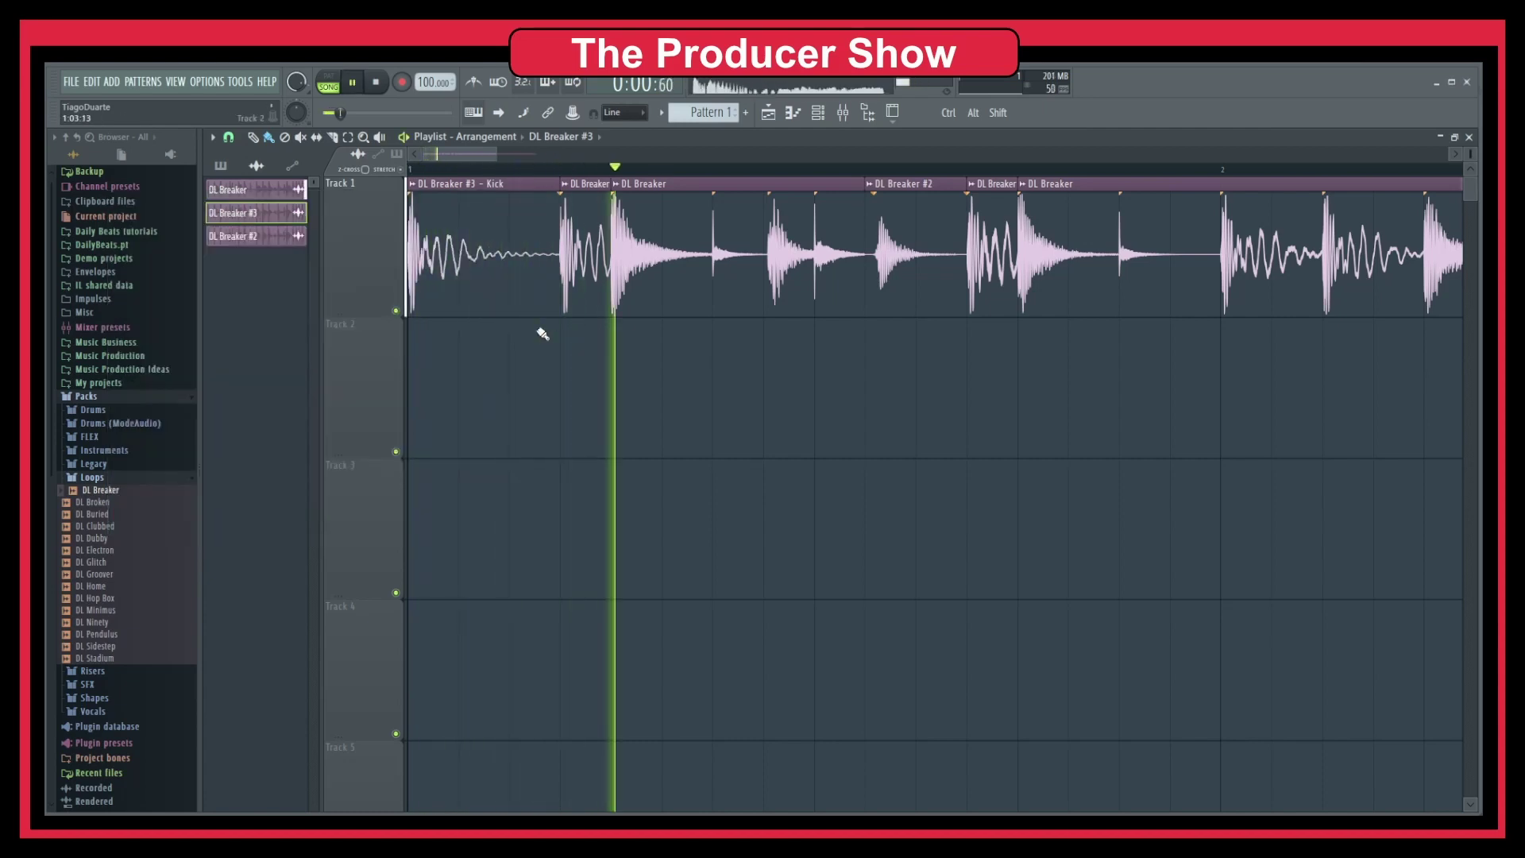
{"action": "key", "text": "space"}
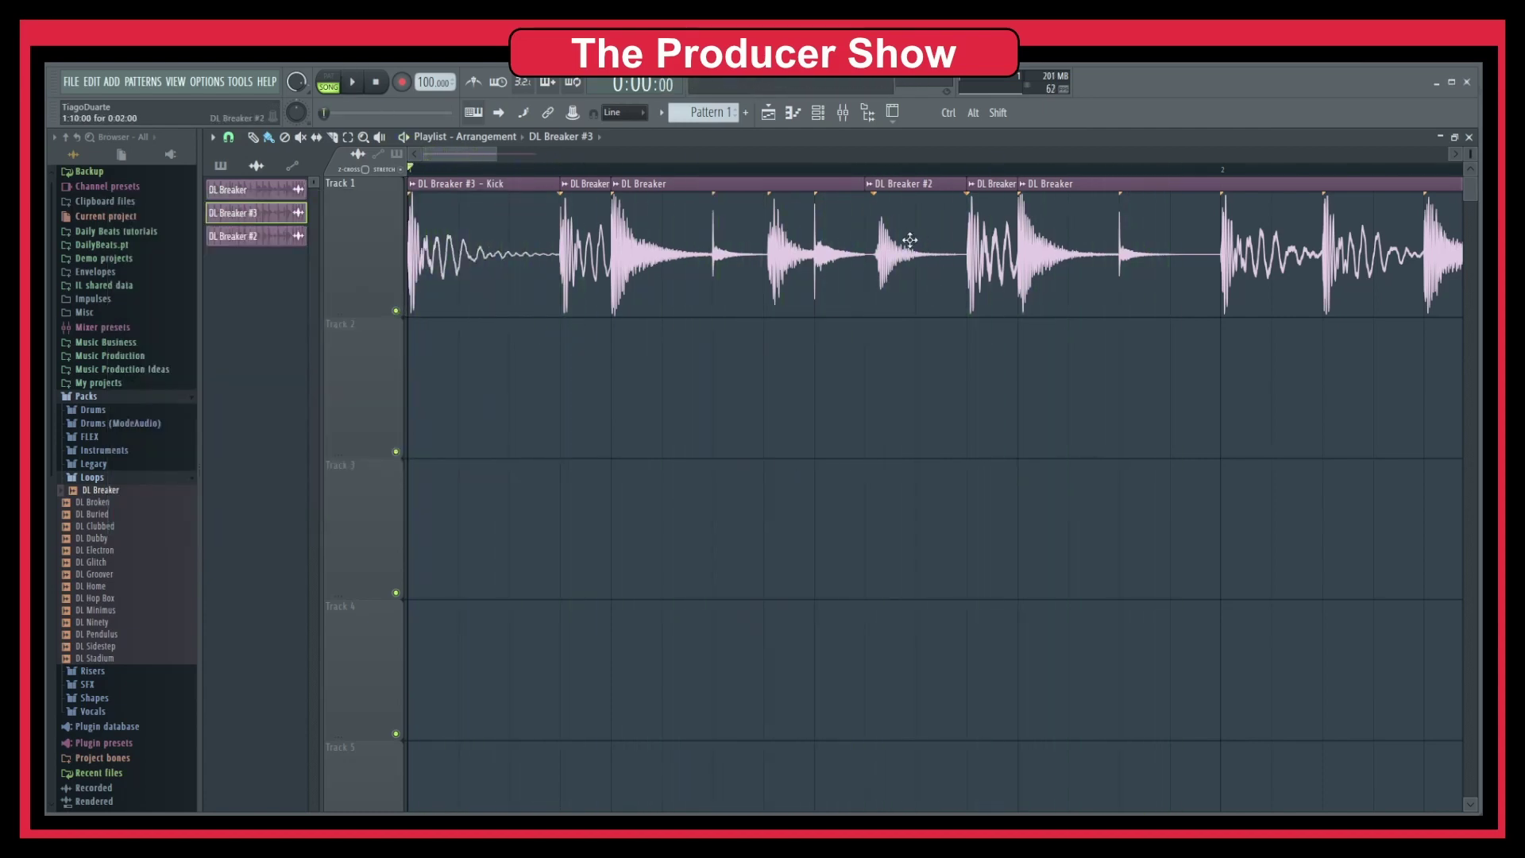
Step: Delete the stretched DL Breaker #2 slice and restore the third kick to step 11, extending its clip back over the gap
{"action": "right_click", "coordinate": [953, 274]}
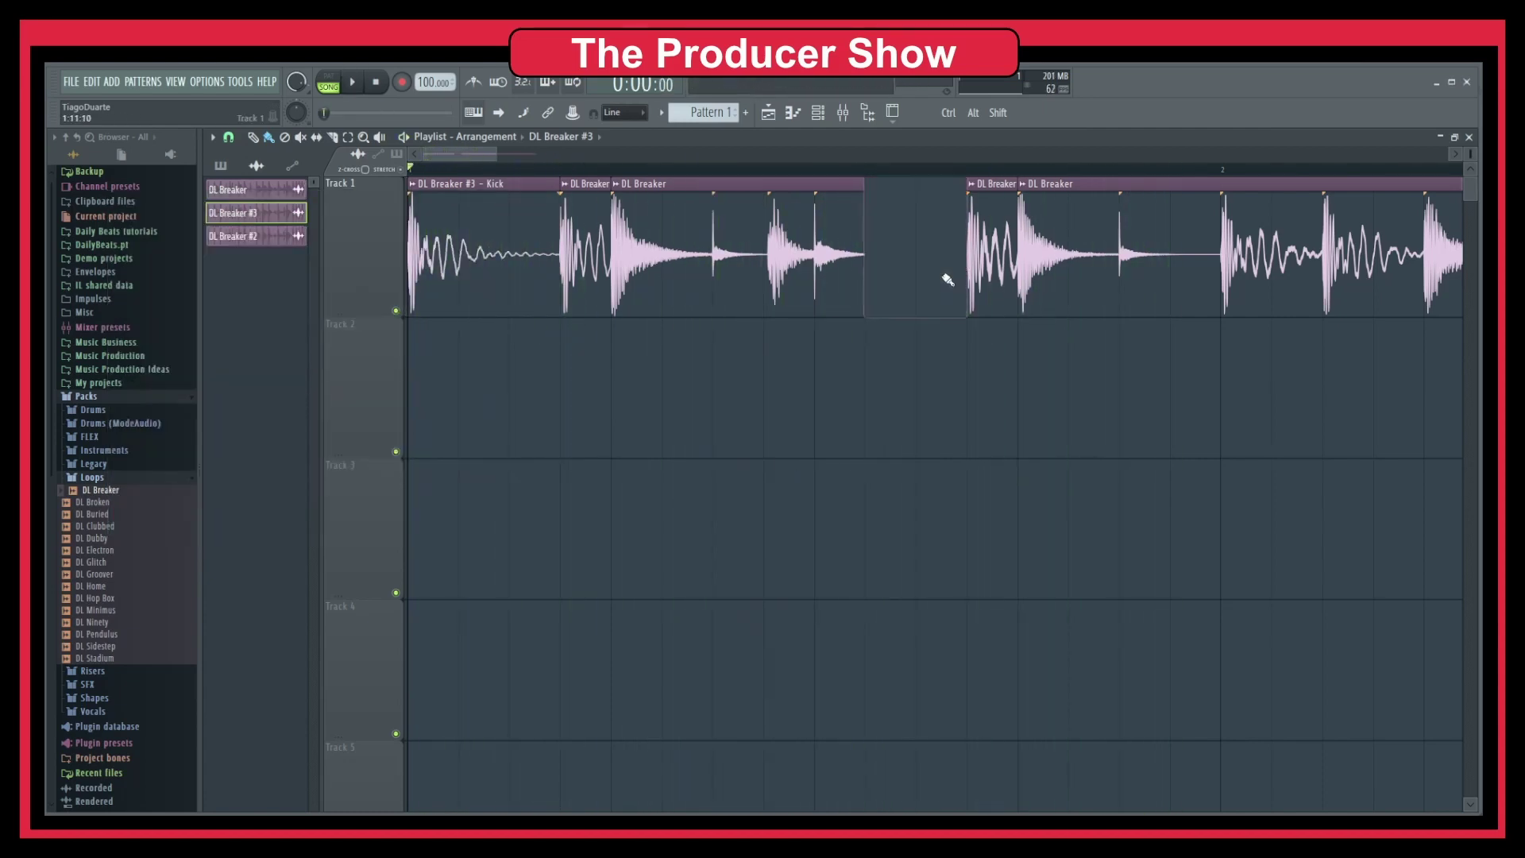
{"action": "left_click_drag", "start_coordinate": [969, 282], "coordinate": [892, 280]}
{"action": "left_click", "coordinate": [923, 283]}
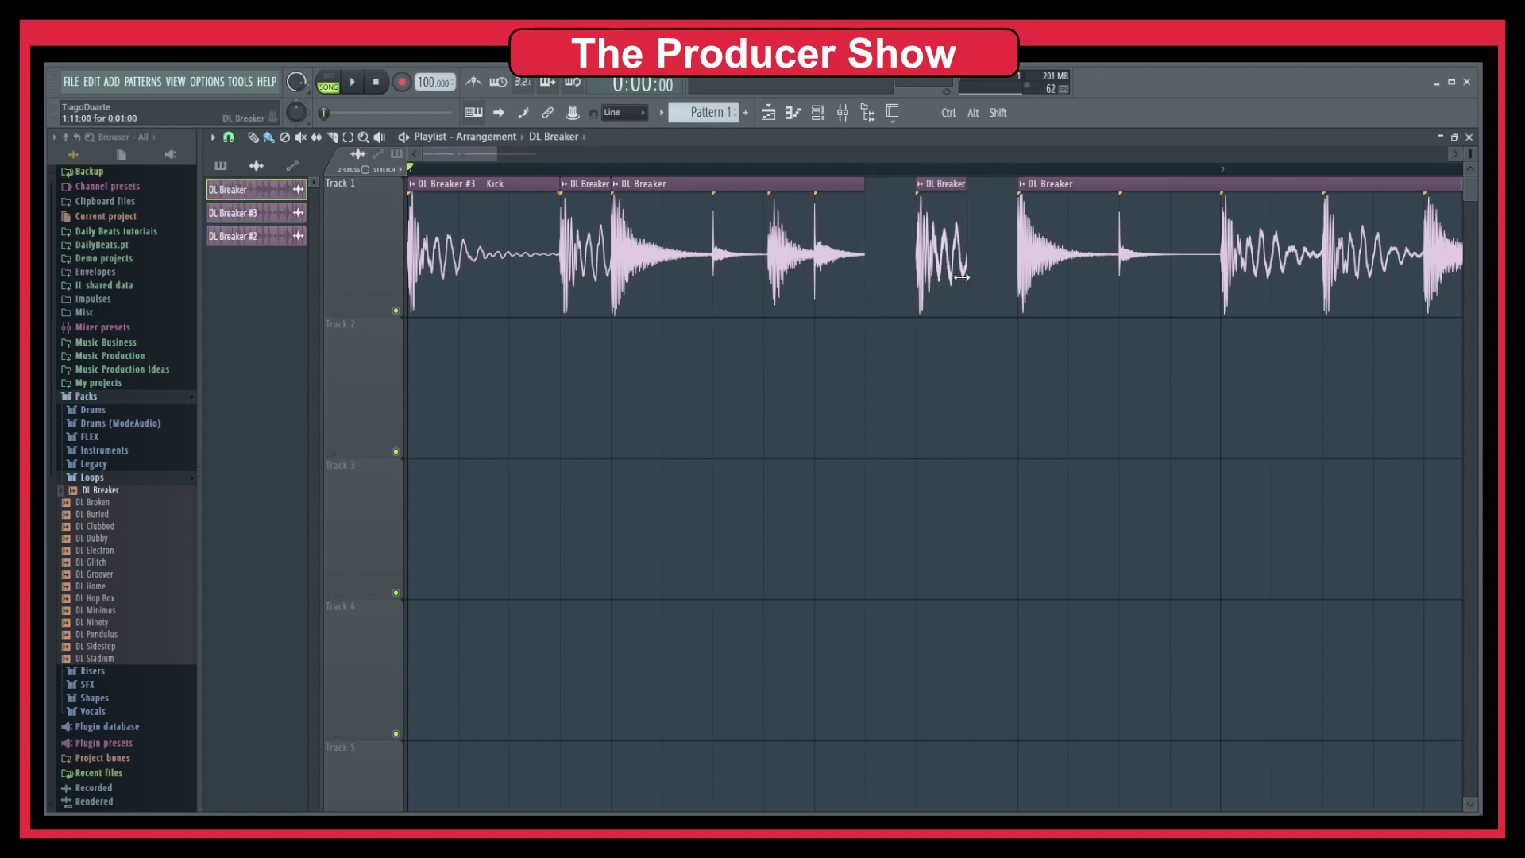
{"action": "left_click_drag", "start_coordinate": [965, 298], "coordinate": [866, 295]}
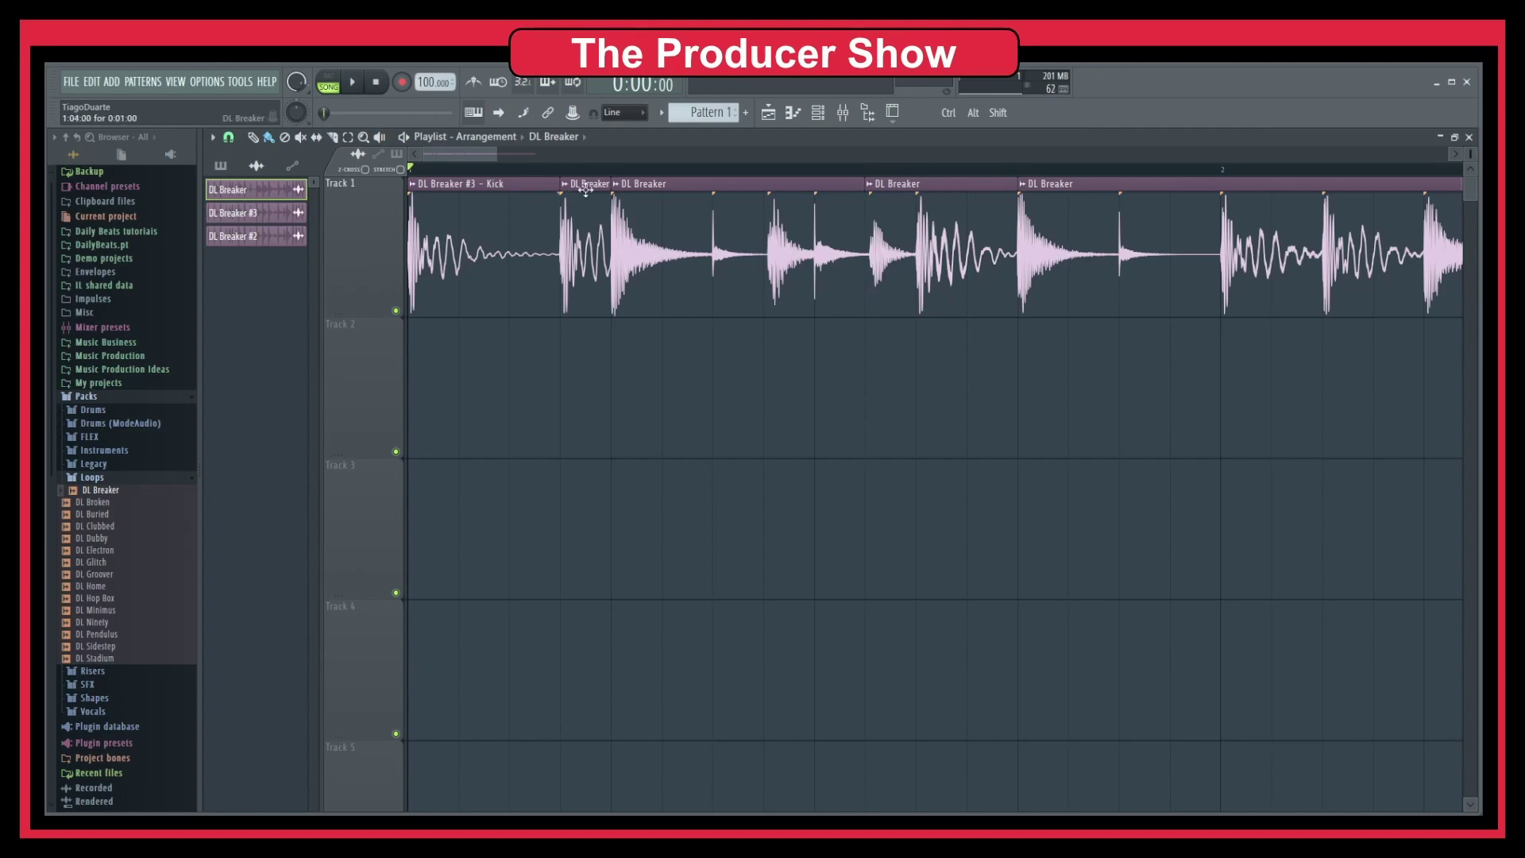
Step: Play the complete two-bar loop from the start to check the new arrangement
{"action": "scroll", "coordinate": [556, 296], "scroll_direction": "down", "scroll_amount": 3}
{"action": "key", "text": "space"}
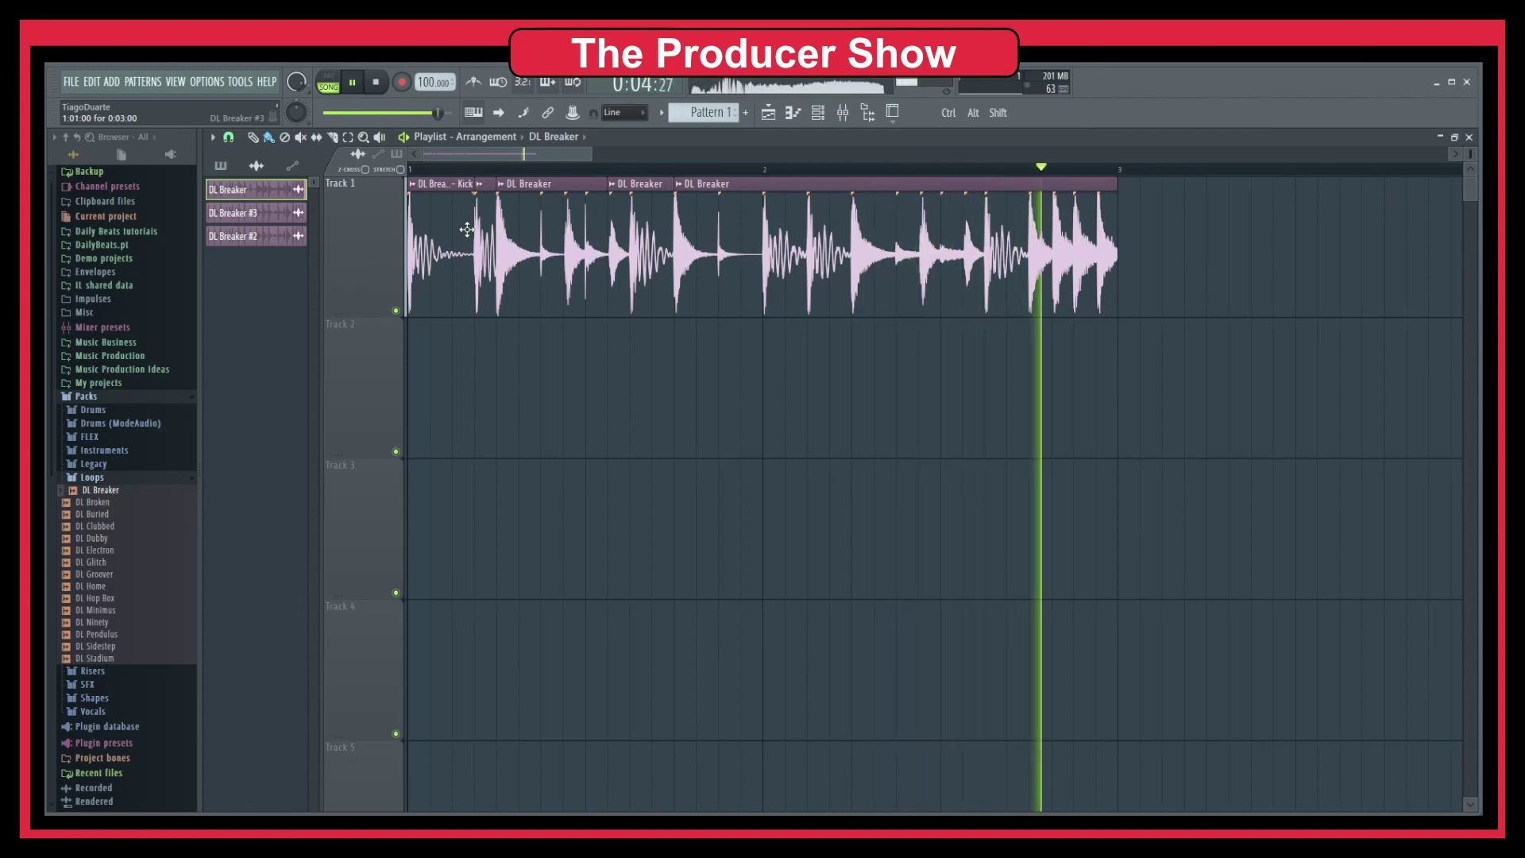
{"action": "key", "text": "space"}
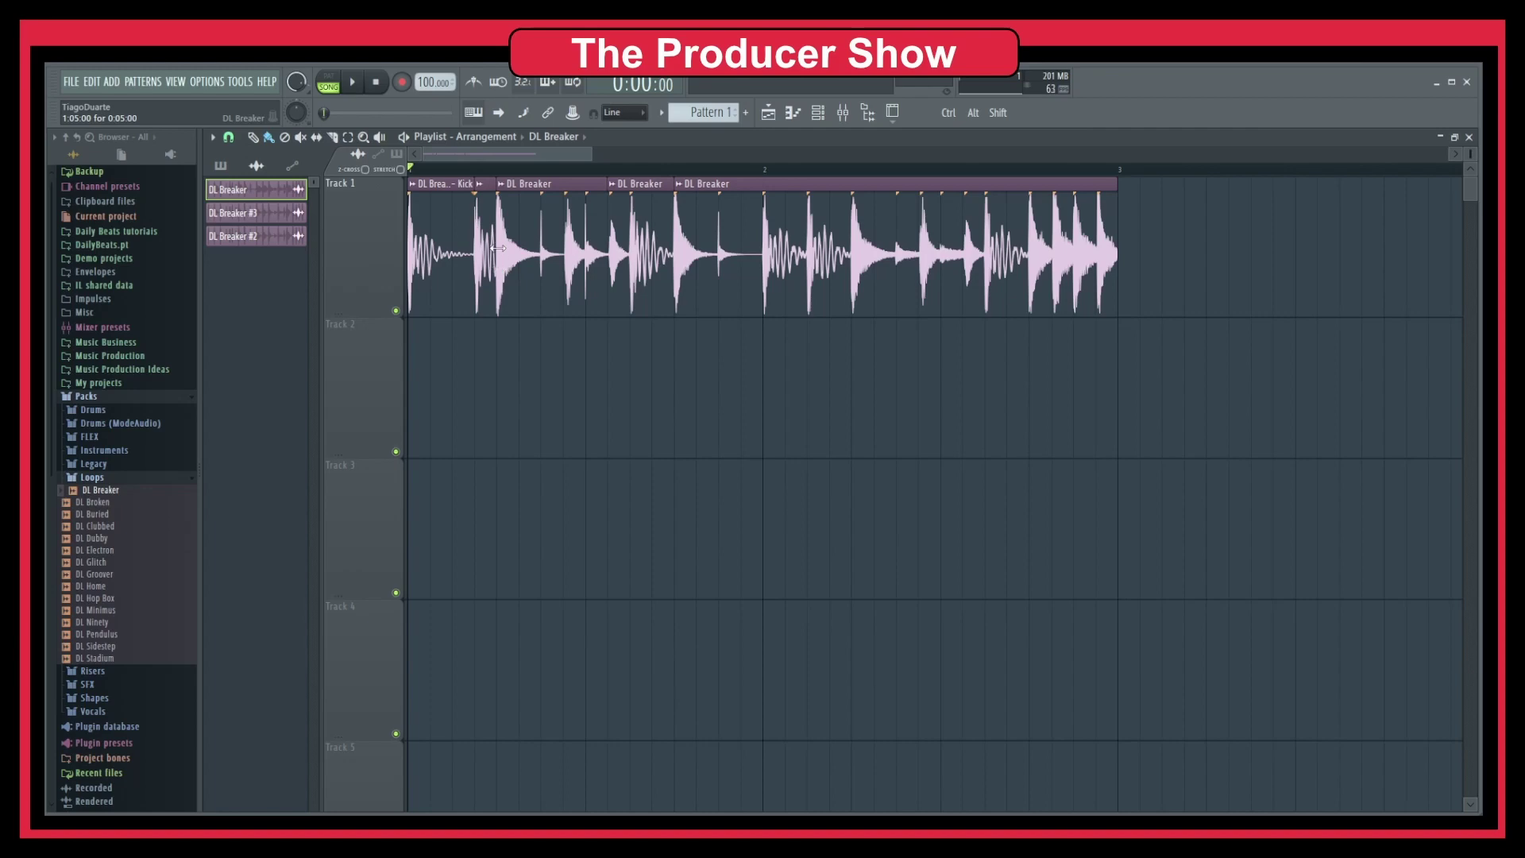
{"action": "left_click", "coordinate": [423, 190]}
{"action": "left_click", "coordinate": [459, 300]}
Step: Show the Channel rack, compare the time-stretching settings of DL Breaker, DL Breaker #3 and DL Breaker #2, and close their windows
{"action": "key", "text": "F6"}
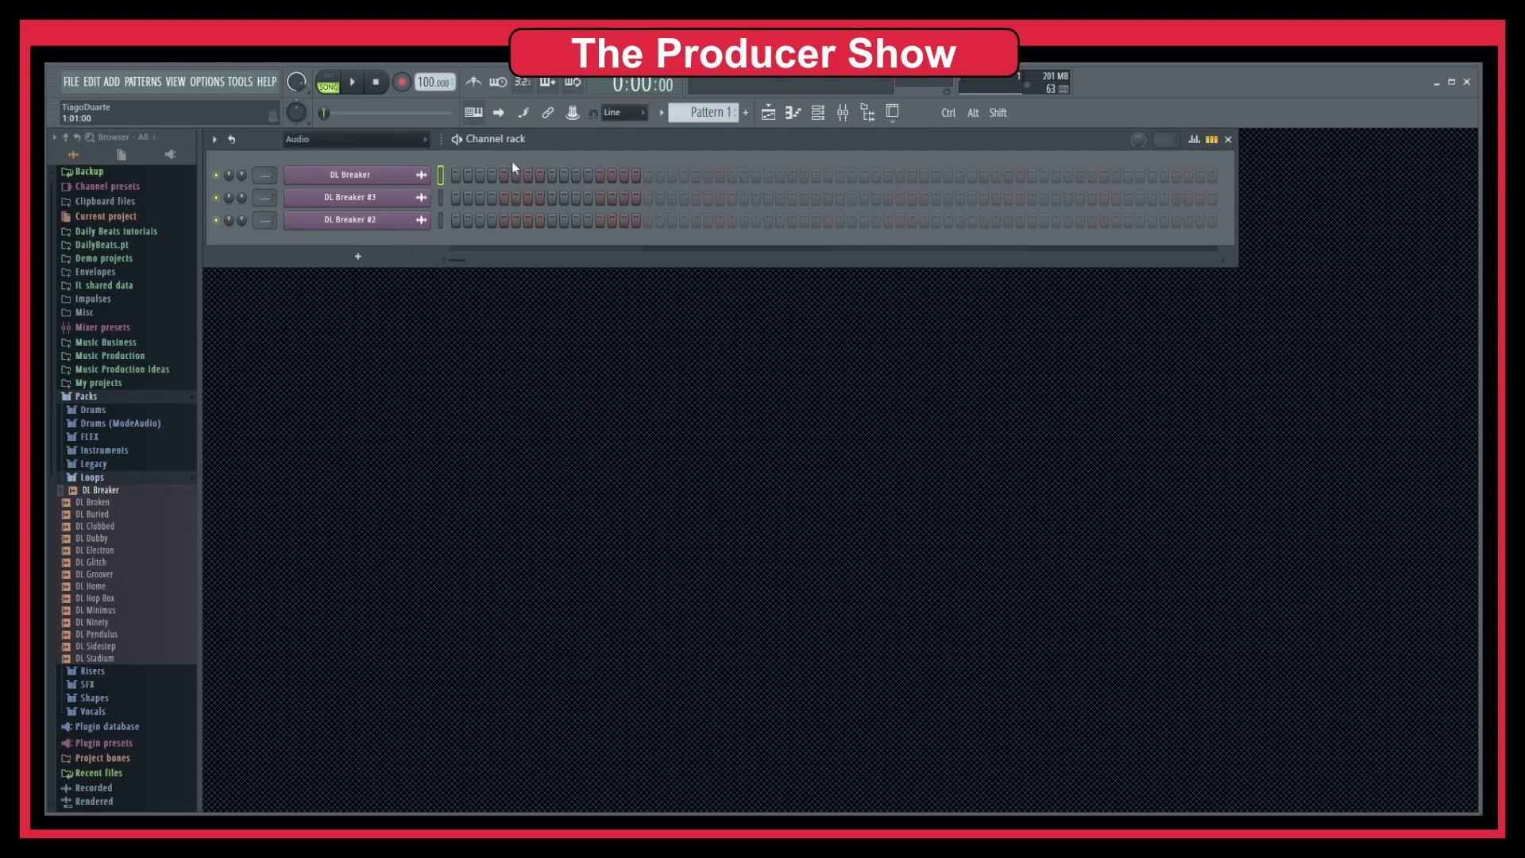
{"action": "left_click", "coordinate": [375, 178]}
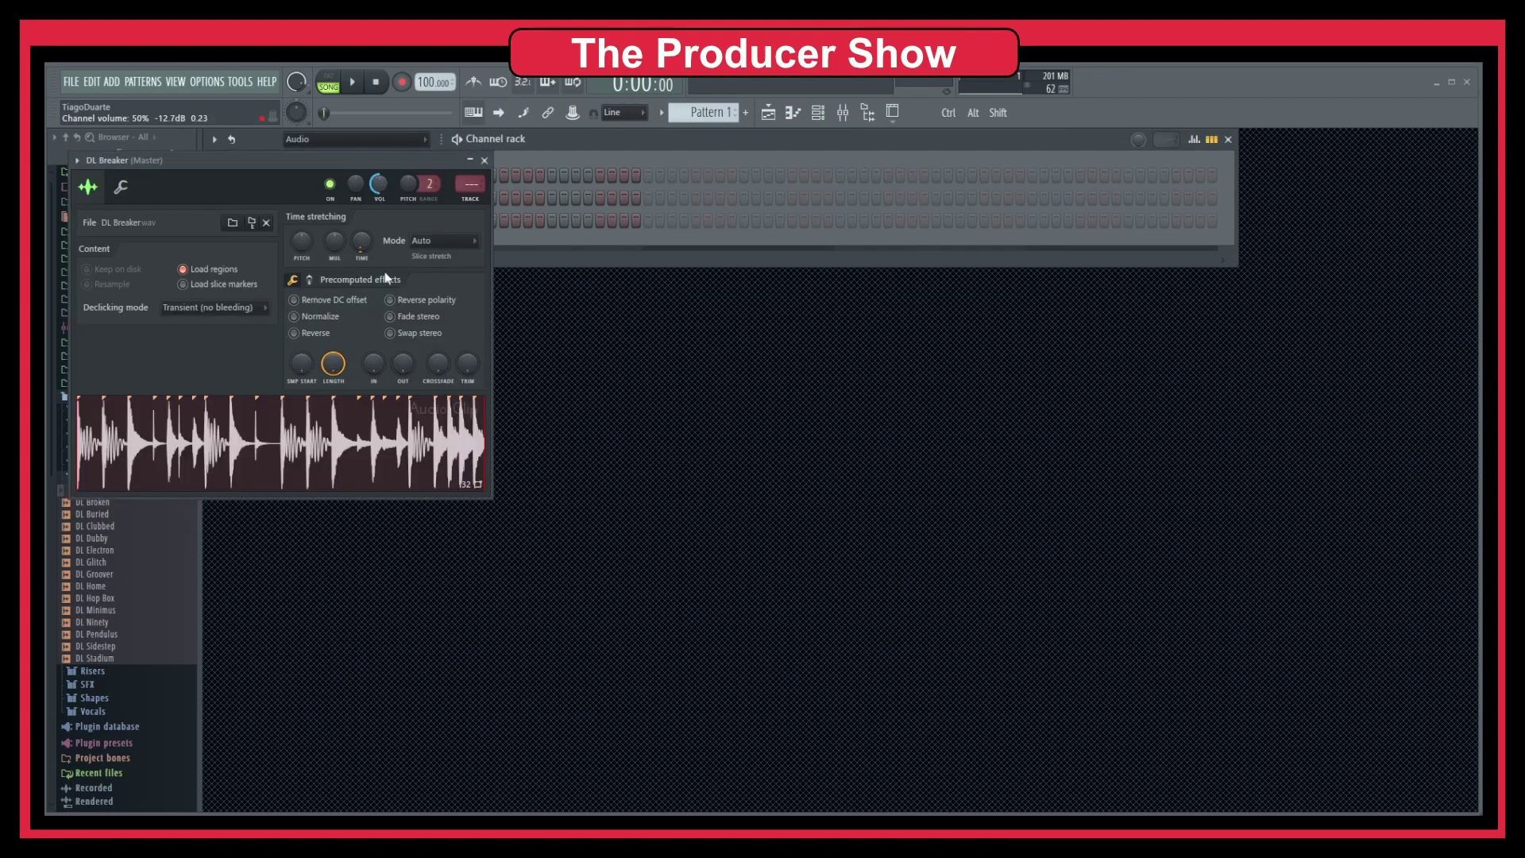
{"action": "left_click_drag", "start_coordinate": [353, 162], "coordinate": [718, 259]}
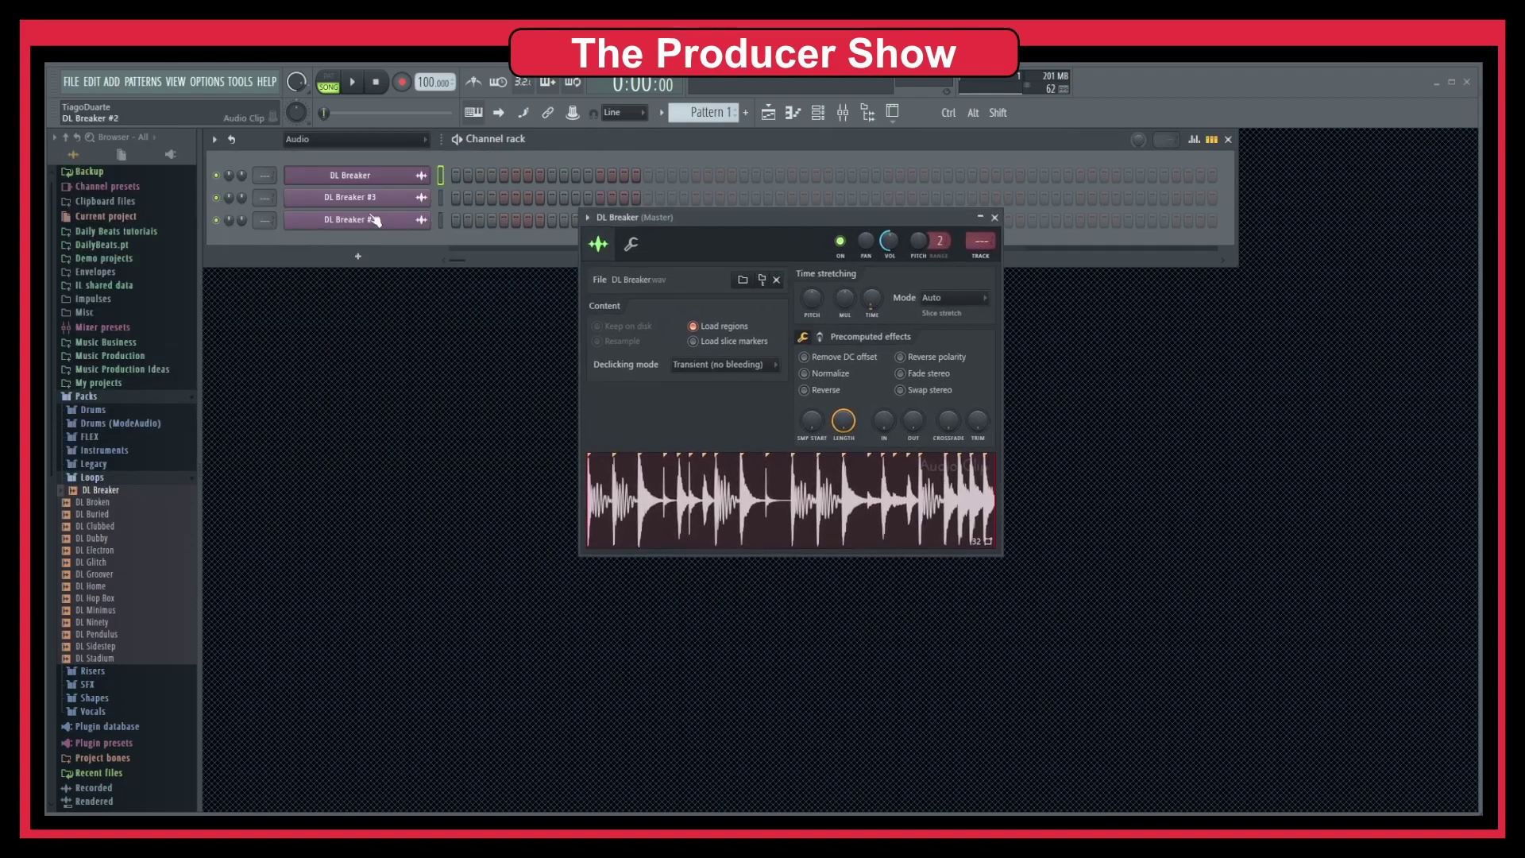
{"action": "left_click", "coordinate": [353, 199]}
{"action": "left_click", "coordinate": [378, 175]}
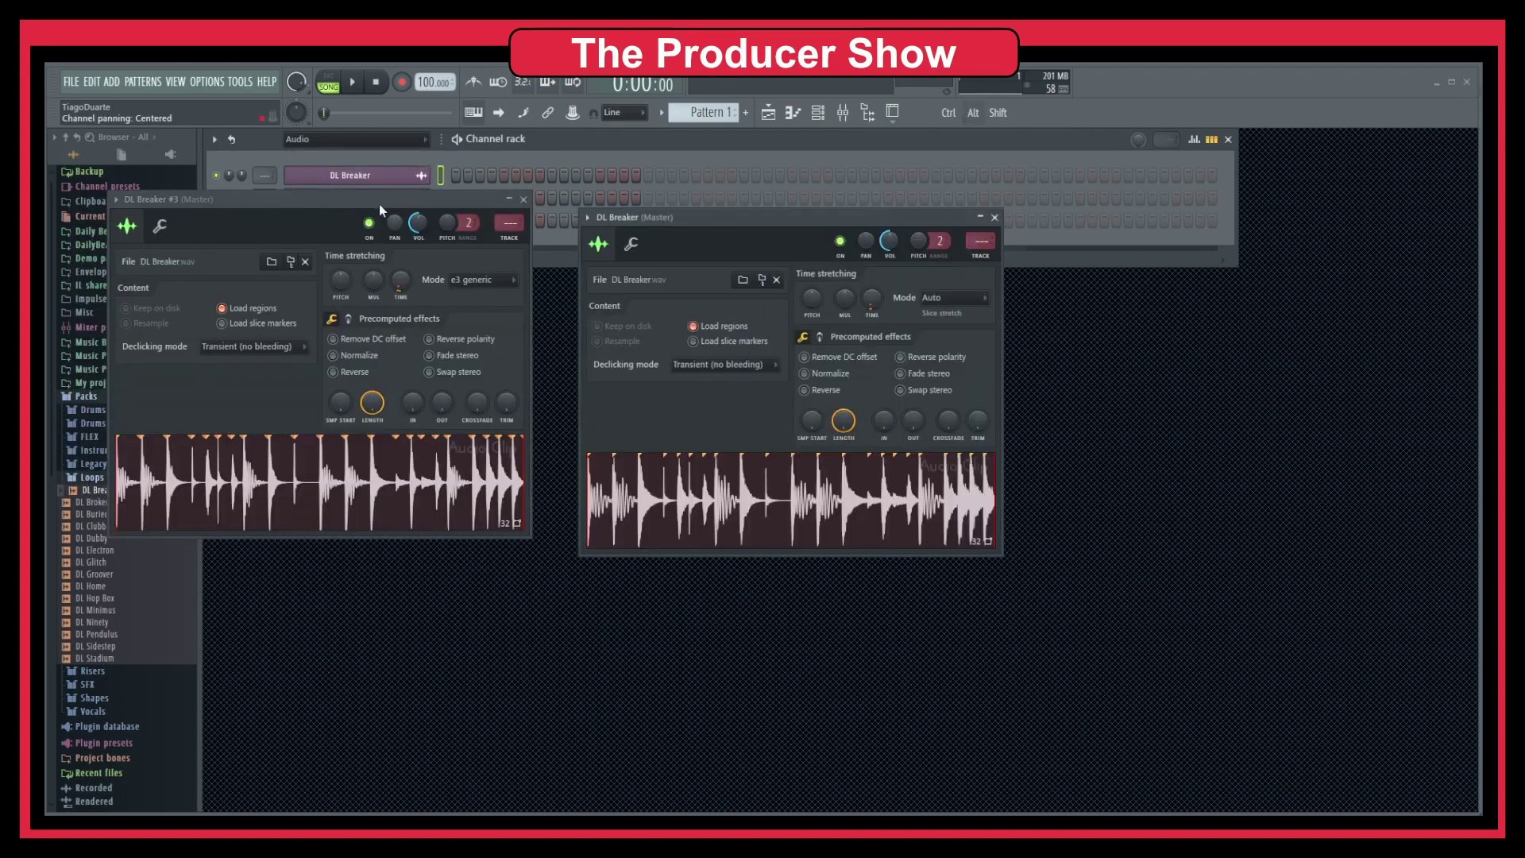
{"action": "left_click_drag", "start_coordinate": [379, 204], "coordinate": [583, 274]}
{"action": "left_click", "coordinate": [353, 220]}
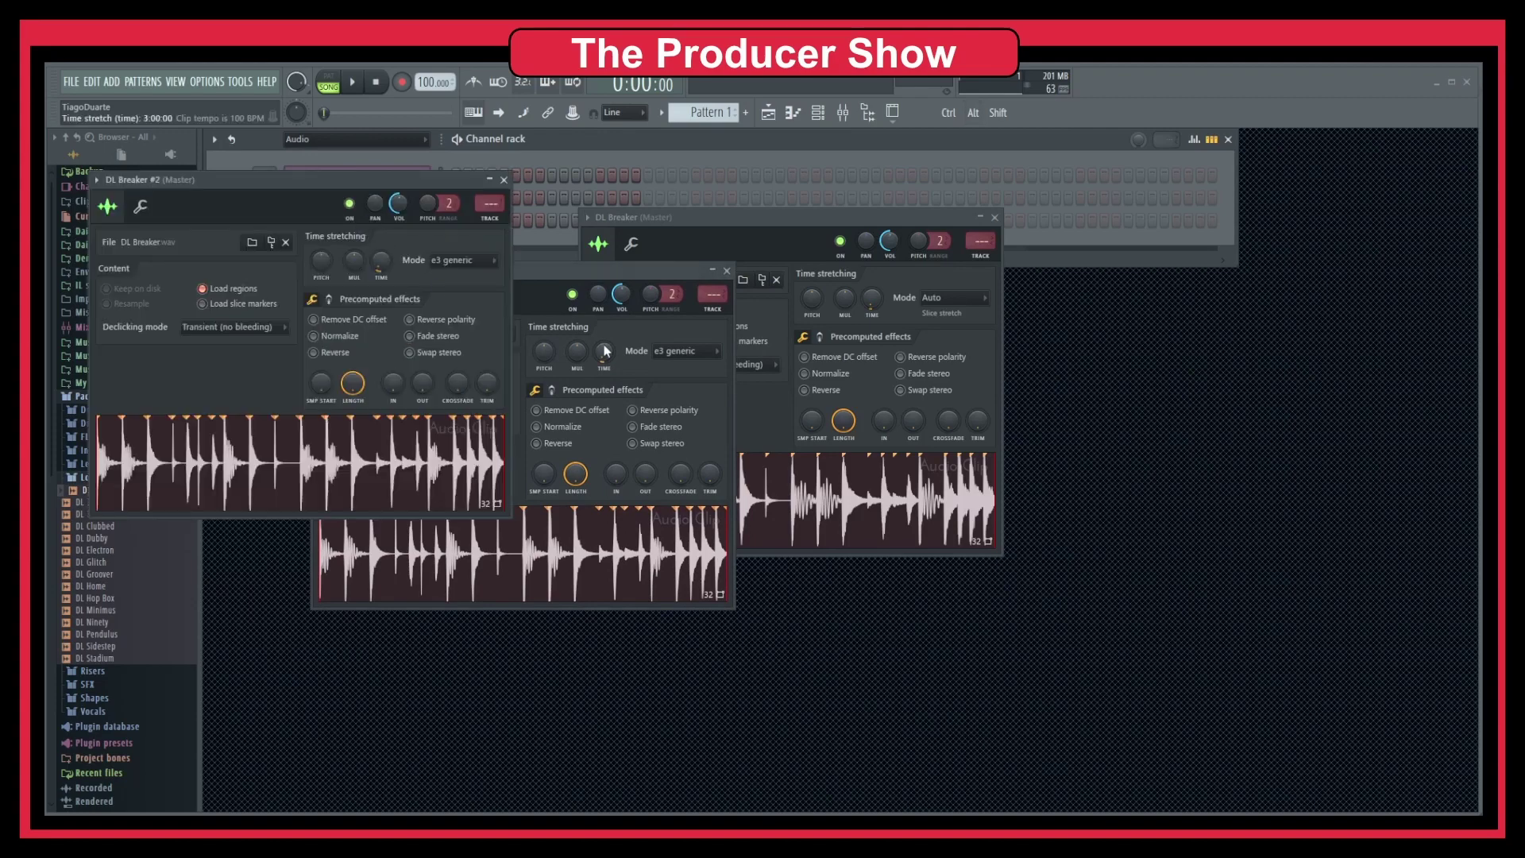
{"action": "left_click_drag", "start_coordinate": [302, 205], "coordinate": [981, 383]}
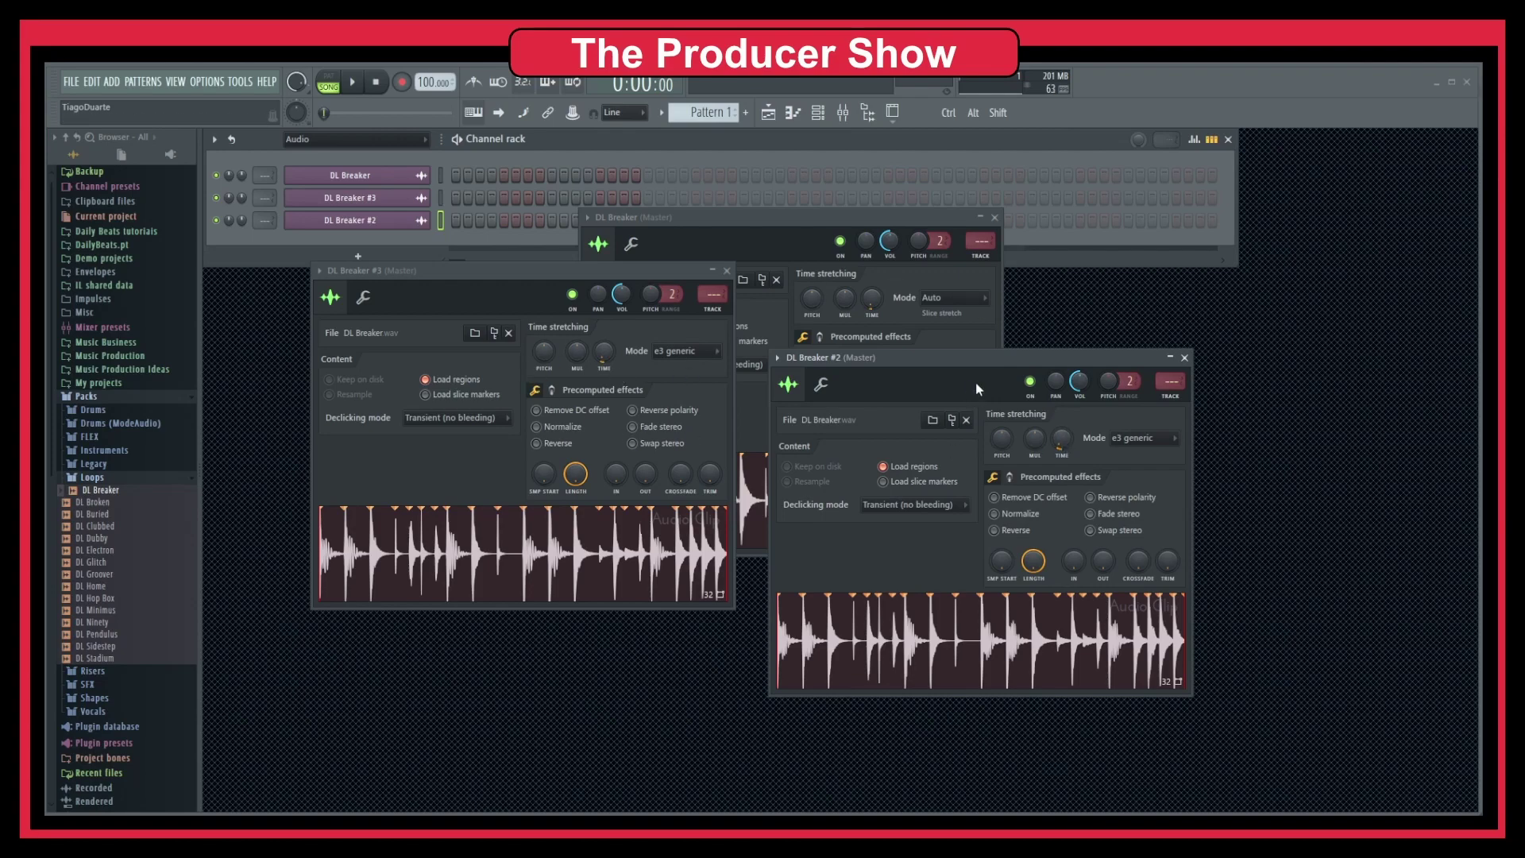
{"action": "left_click", "coordinate": [1184, 357]}
{"action": "left_click", "coordinate": [994, 217]}
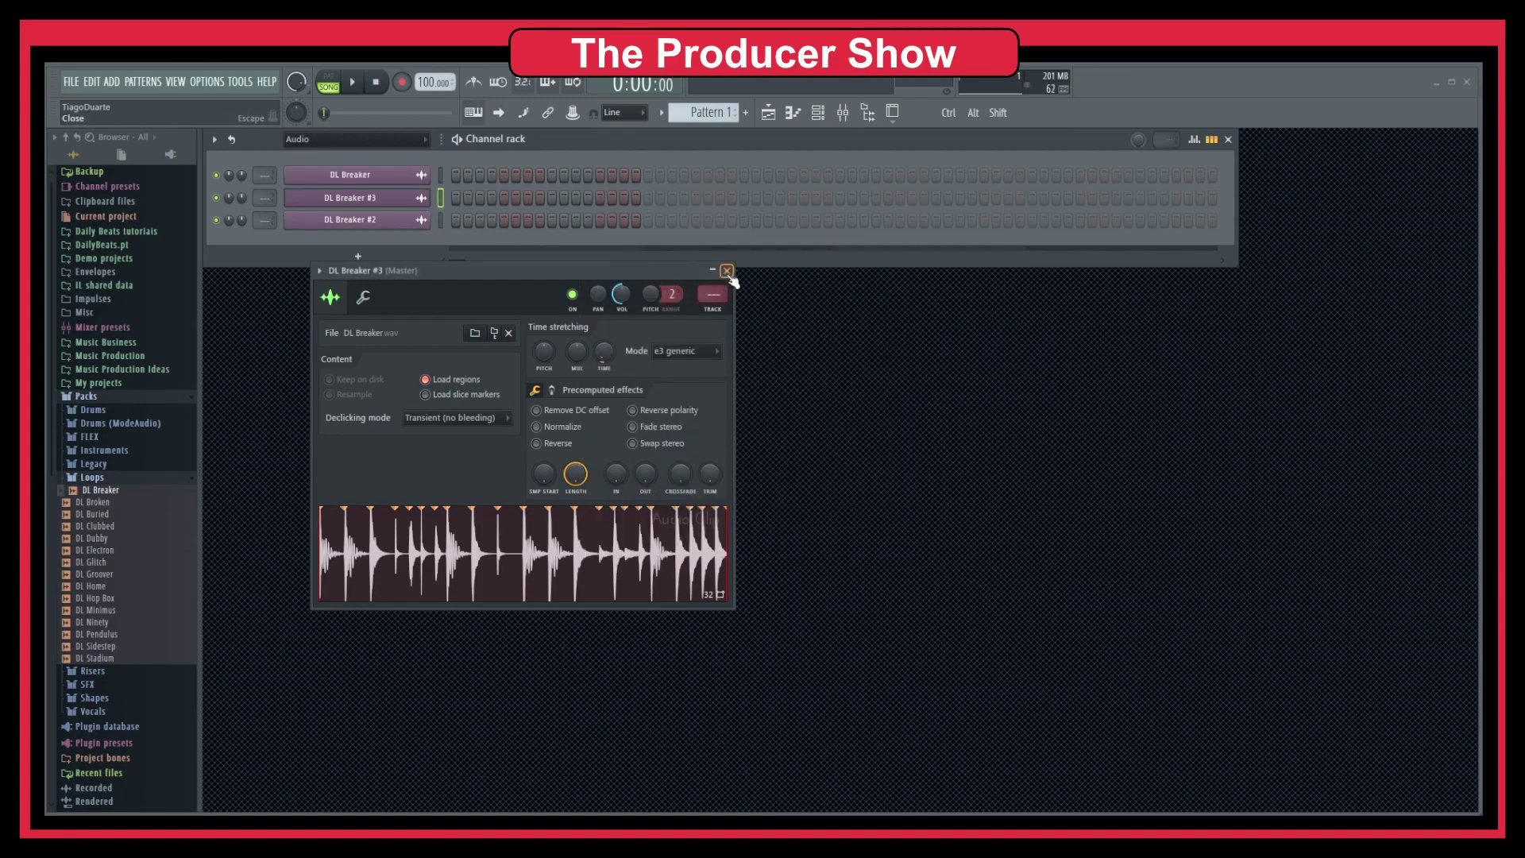
{"action": "left_click", "coordinate": [726, 271]}
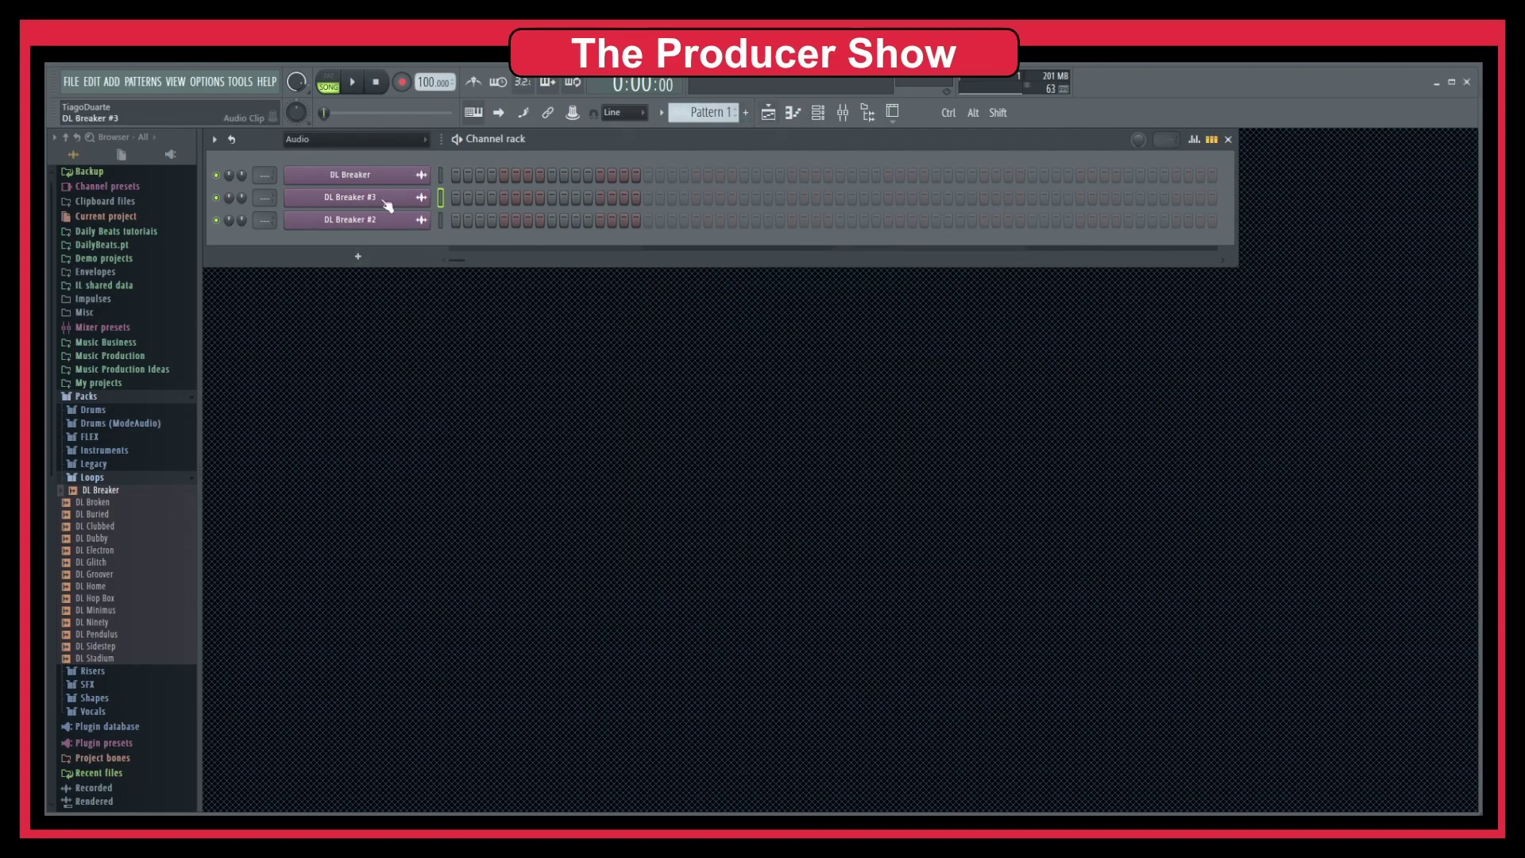
Step: Delete the DL Breaker #3, DL Breaker #2 and DL Breaker channels from the Channel rack
{"action": "right_click", "coordinate": [357, 200]}
{"action": "key", "text": "d"}
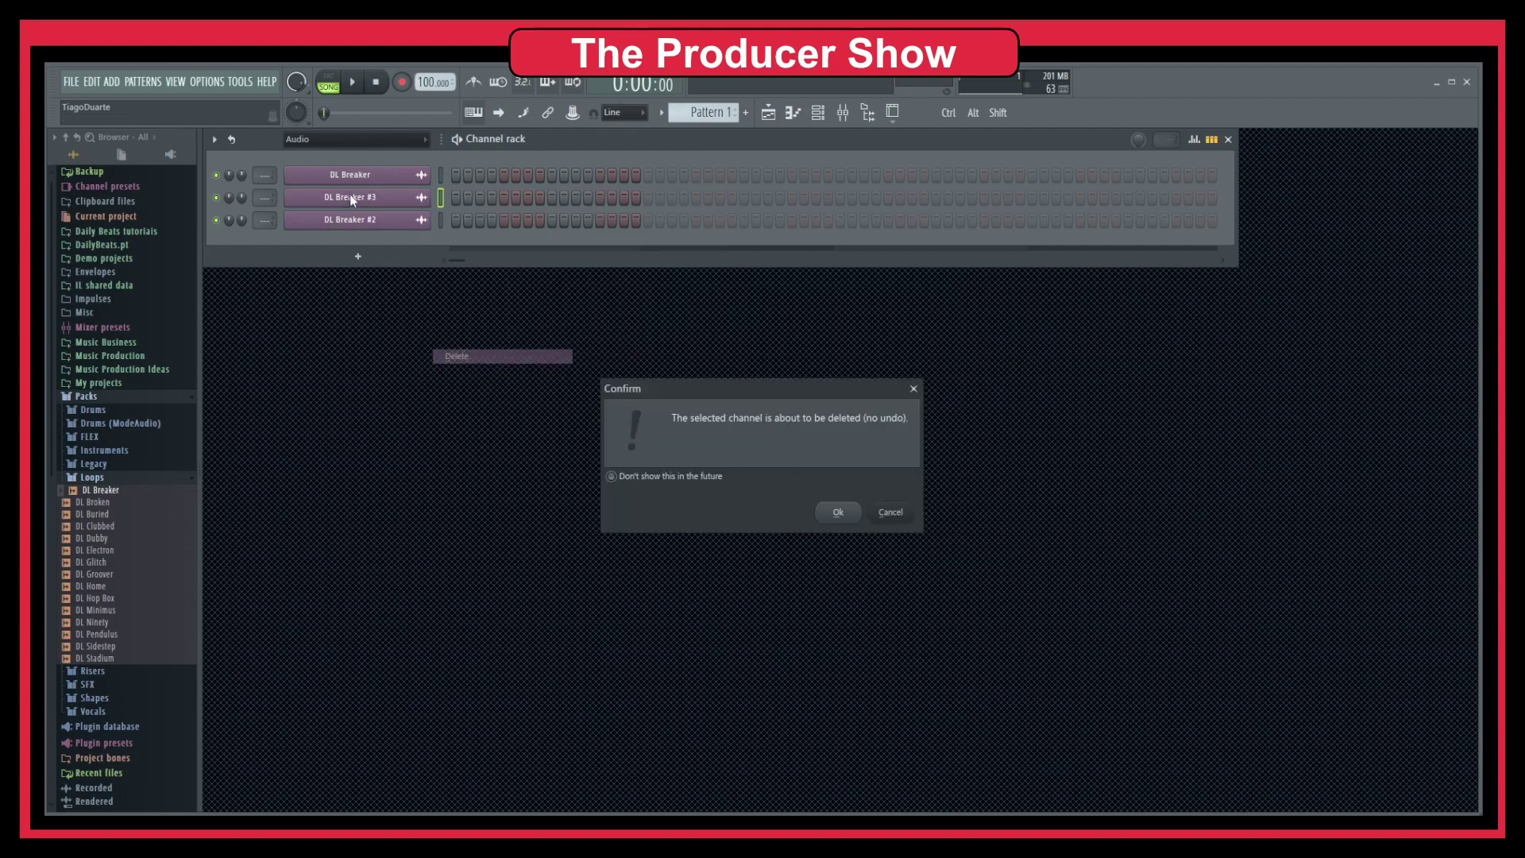
{"action": "key", "text": "Return"}
{"action": "right_click", "coordinate": [349, 193]}
{"action": "key", "text": "d"}
{"action": "key", "text": "Return"}
{"action": "right_click", "coordinate": [343, 178]}
{"action": "key", "text": "d"}
{"action": "key", "text": "Return"}
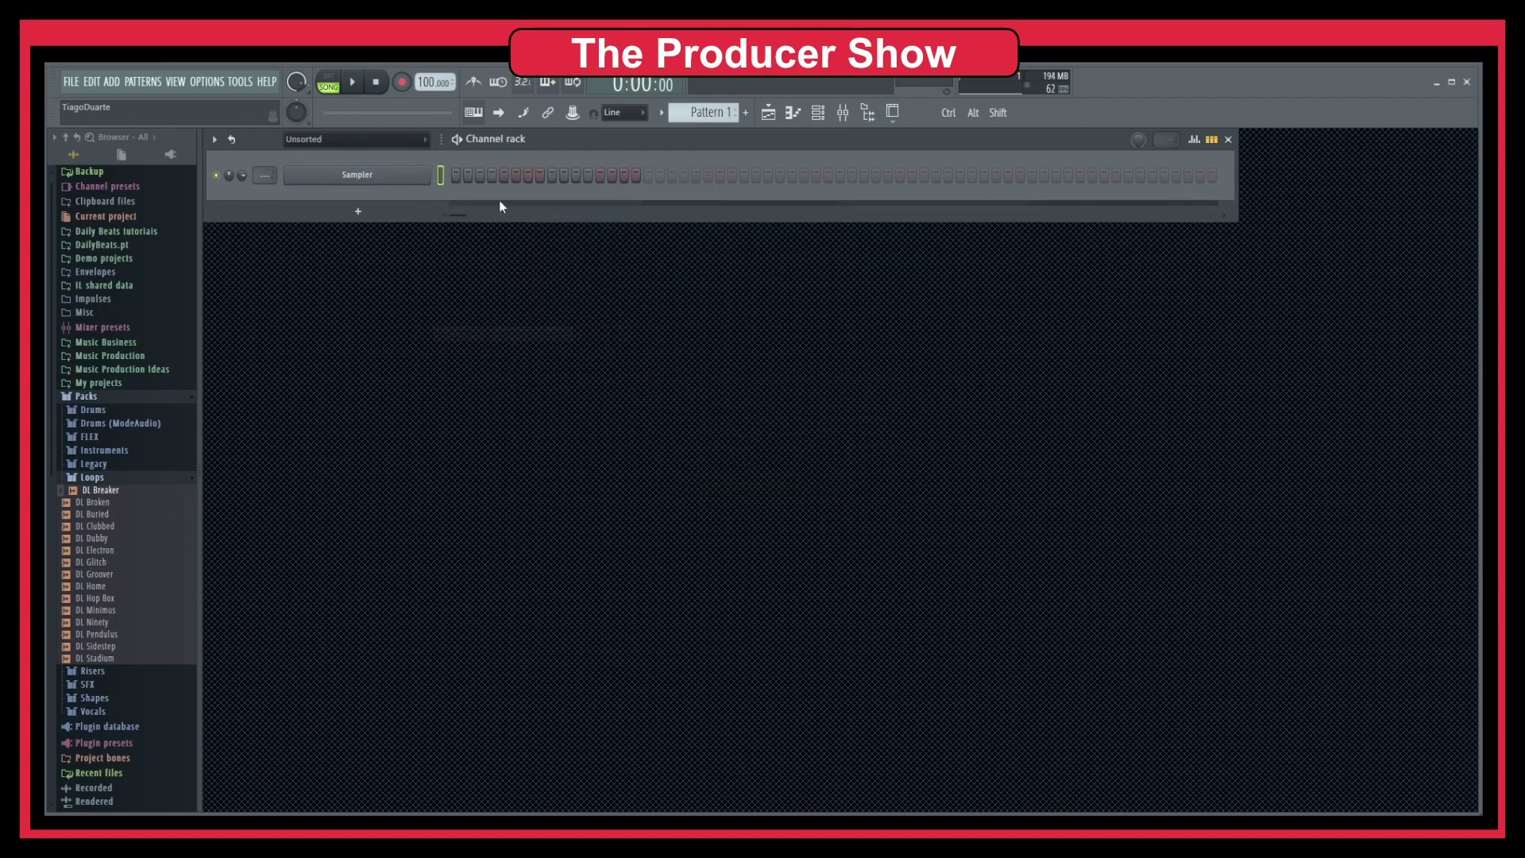
Step: Close the Channel rack and load Newtime into the Master mixer track's first effect slot
{"action": "left_click", "coordinate": [842, 112]}
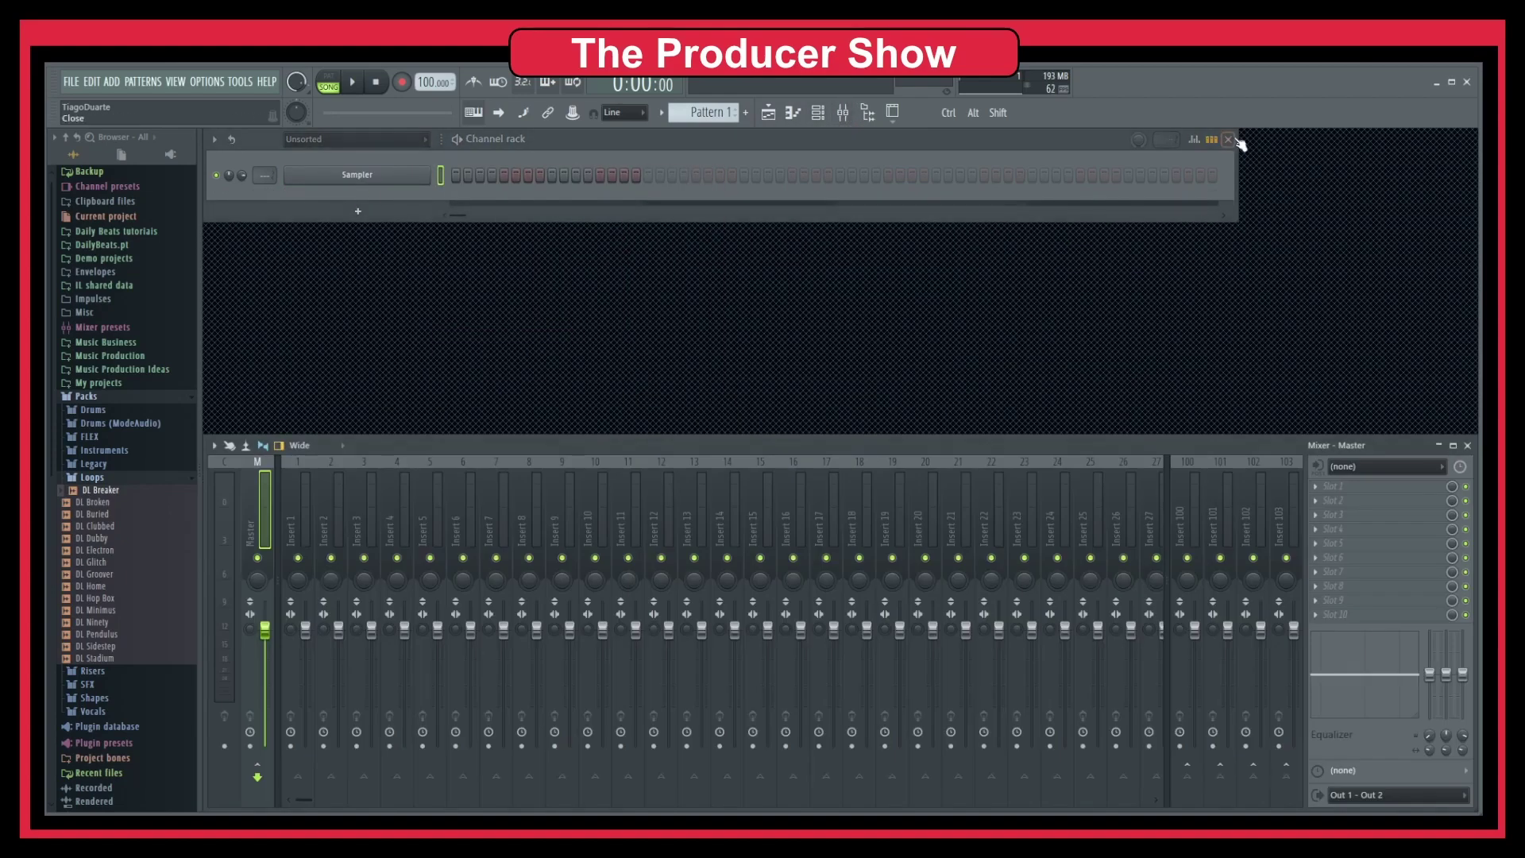
{"action": "left_click", "coordinate": [1228, 139]}
{"action": "left_click", "coordinate": [1346, 486]}
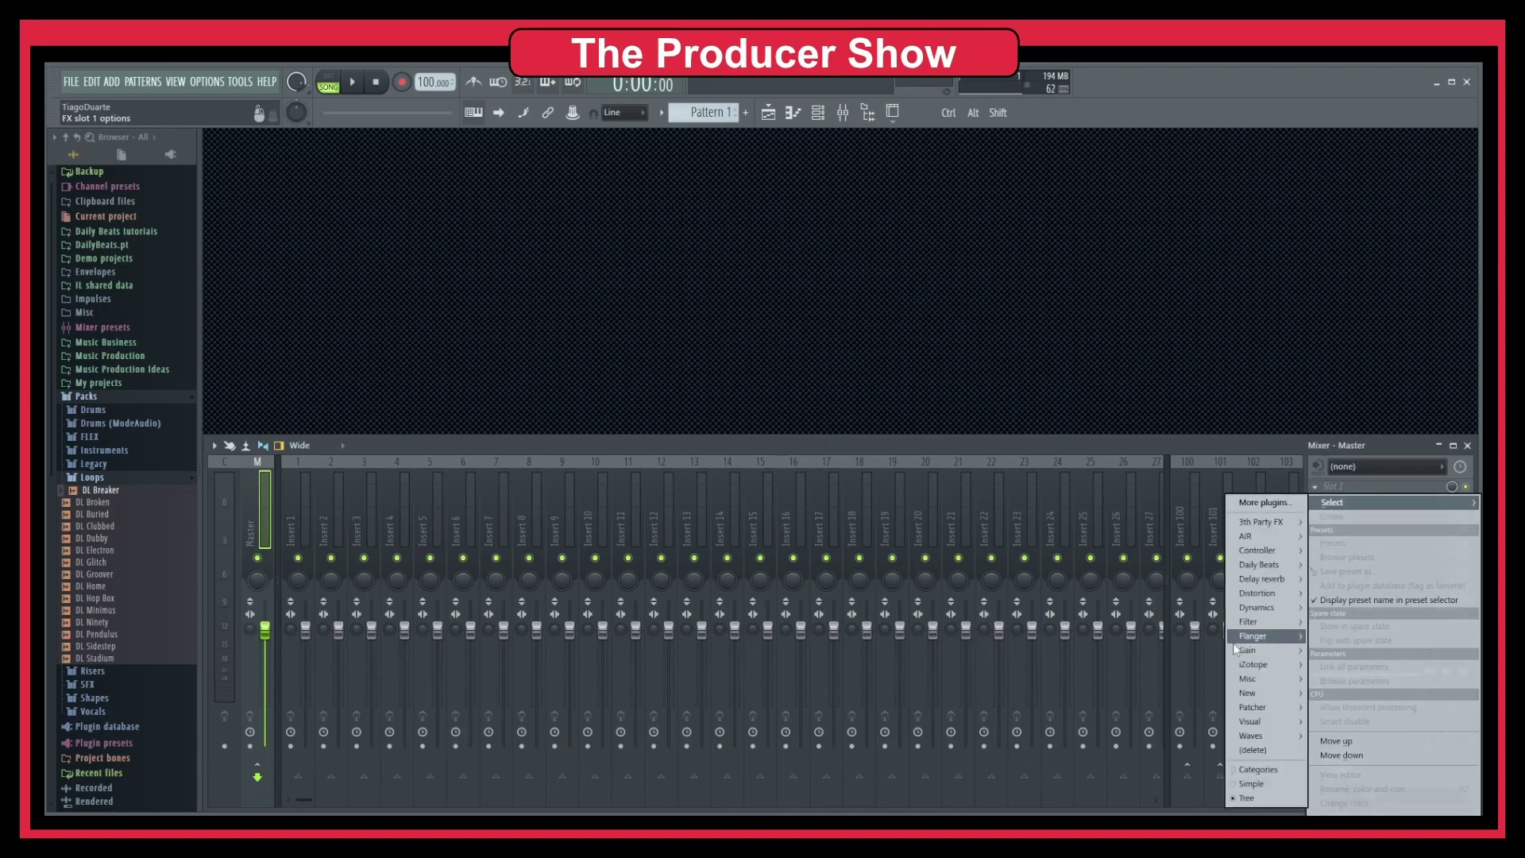
{"action": "mouse_move", "coordinate": [1259, 692]}
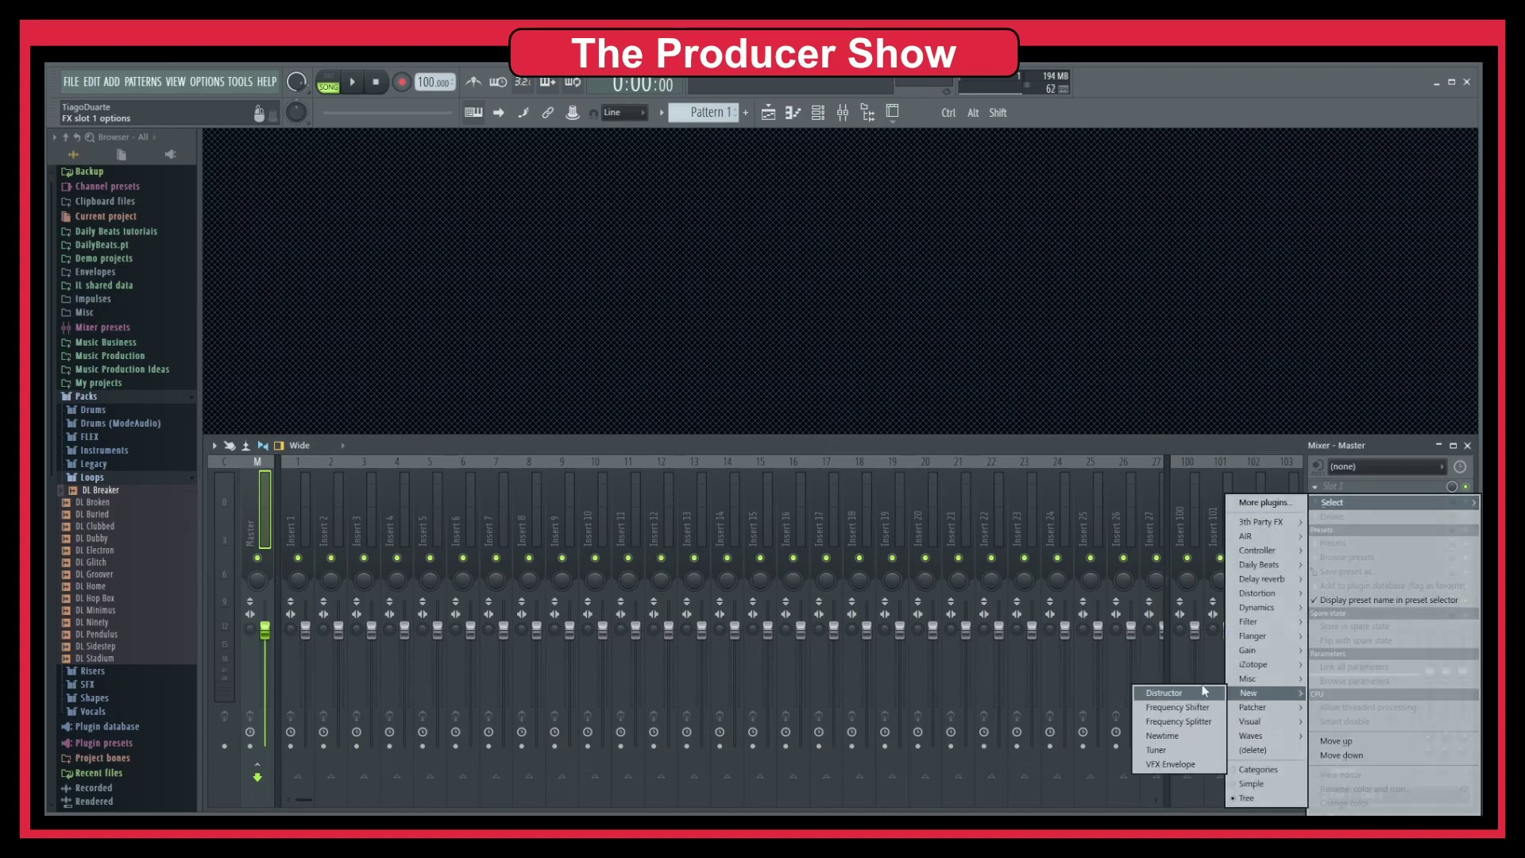
{"action": "left_click", "coordinate": [1166, 735]}
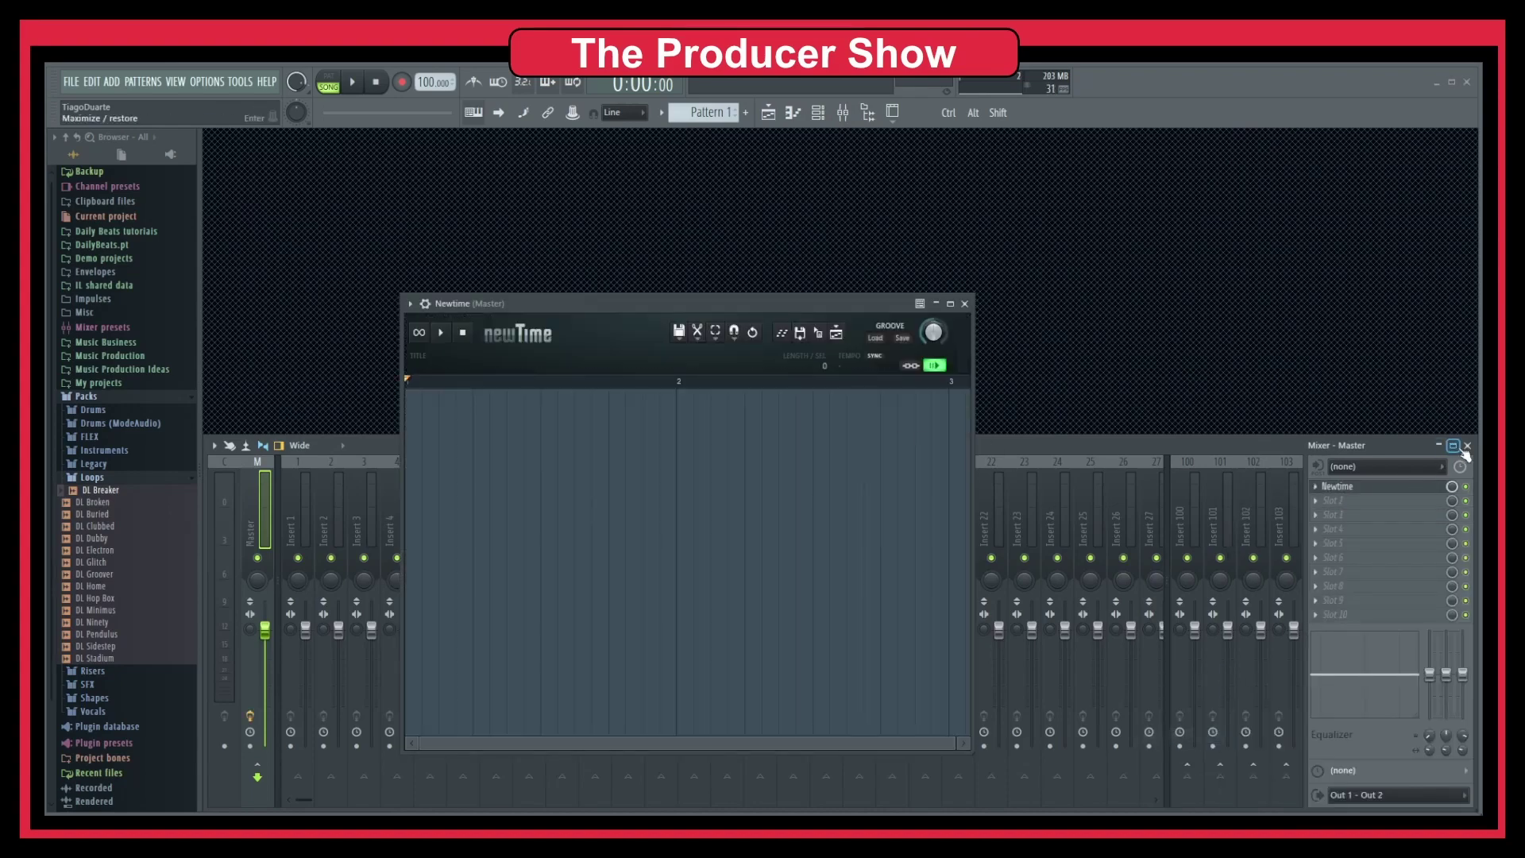
Step: Close the Mixer, move and widen the Newtime window, and load the DL Breaker loop into it
{"action": "left_click", "coordinate": [1467, 446]}
{"action": "left_click_drag", "start_coordinate": [654, 305], "coordinate": [569, 192]}
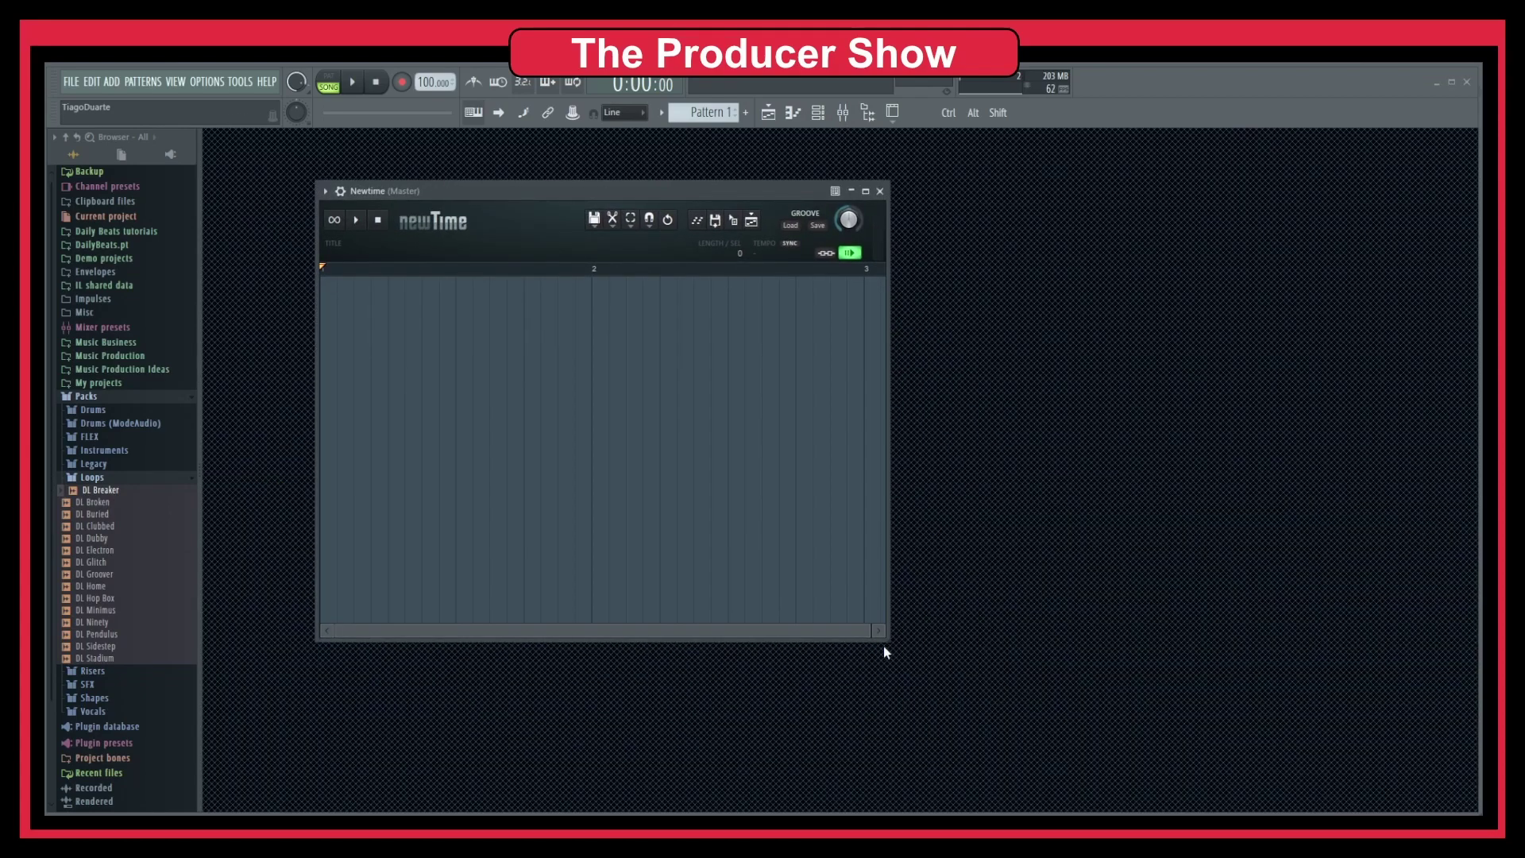
{"action": "left_click_drag", "start_coordinate": [884, 651], "coordinate": [1315, 671]}
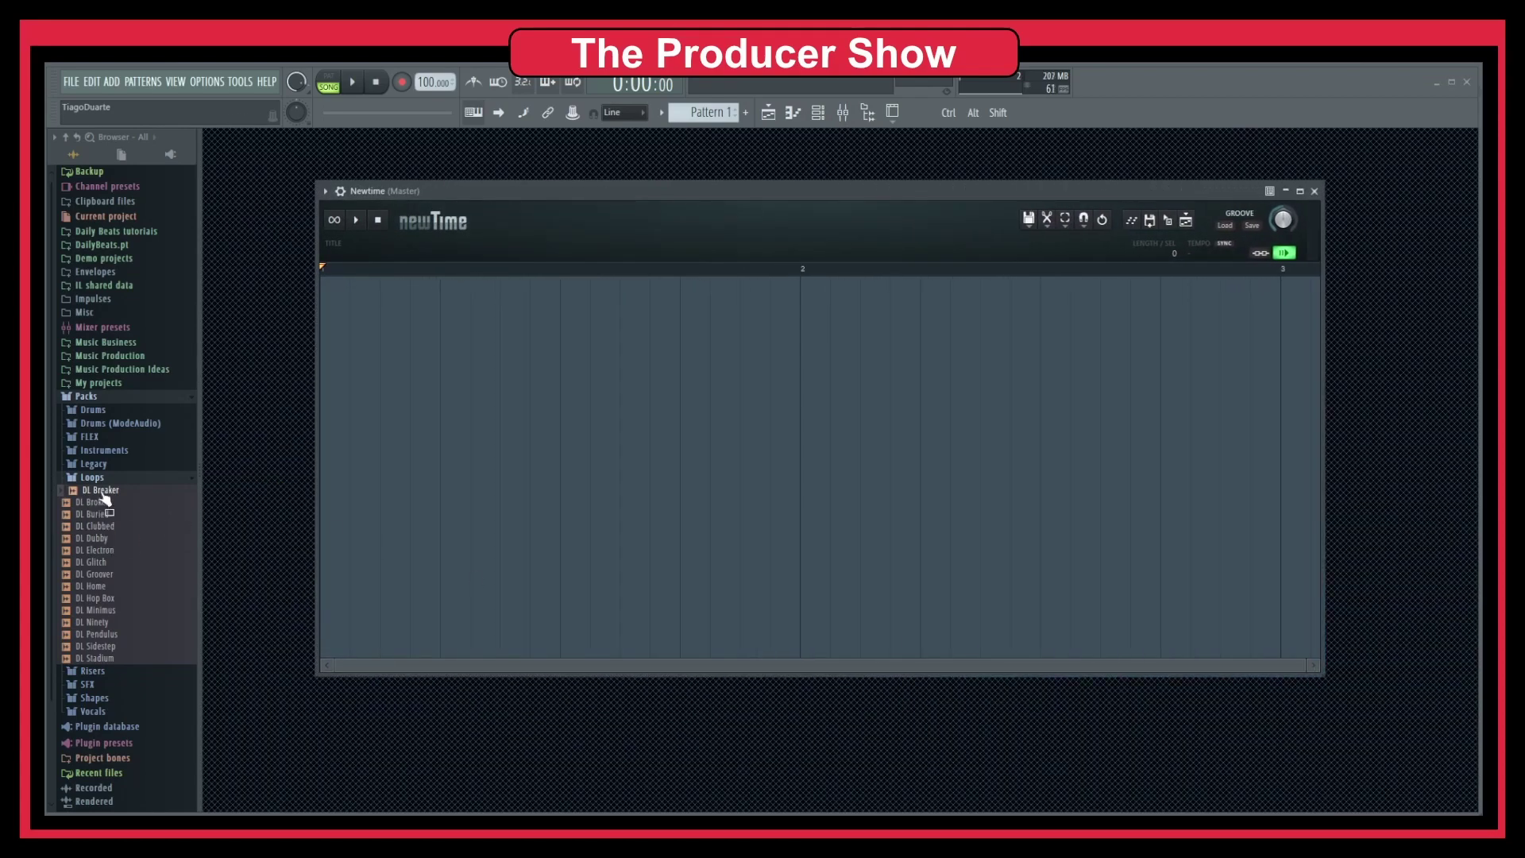
{"action": "left_click_drag", "start_coordinate": [104, 496], "coordinate": [343, 430]}
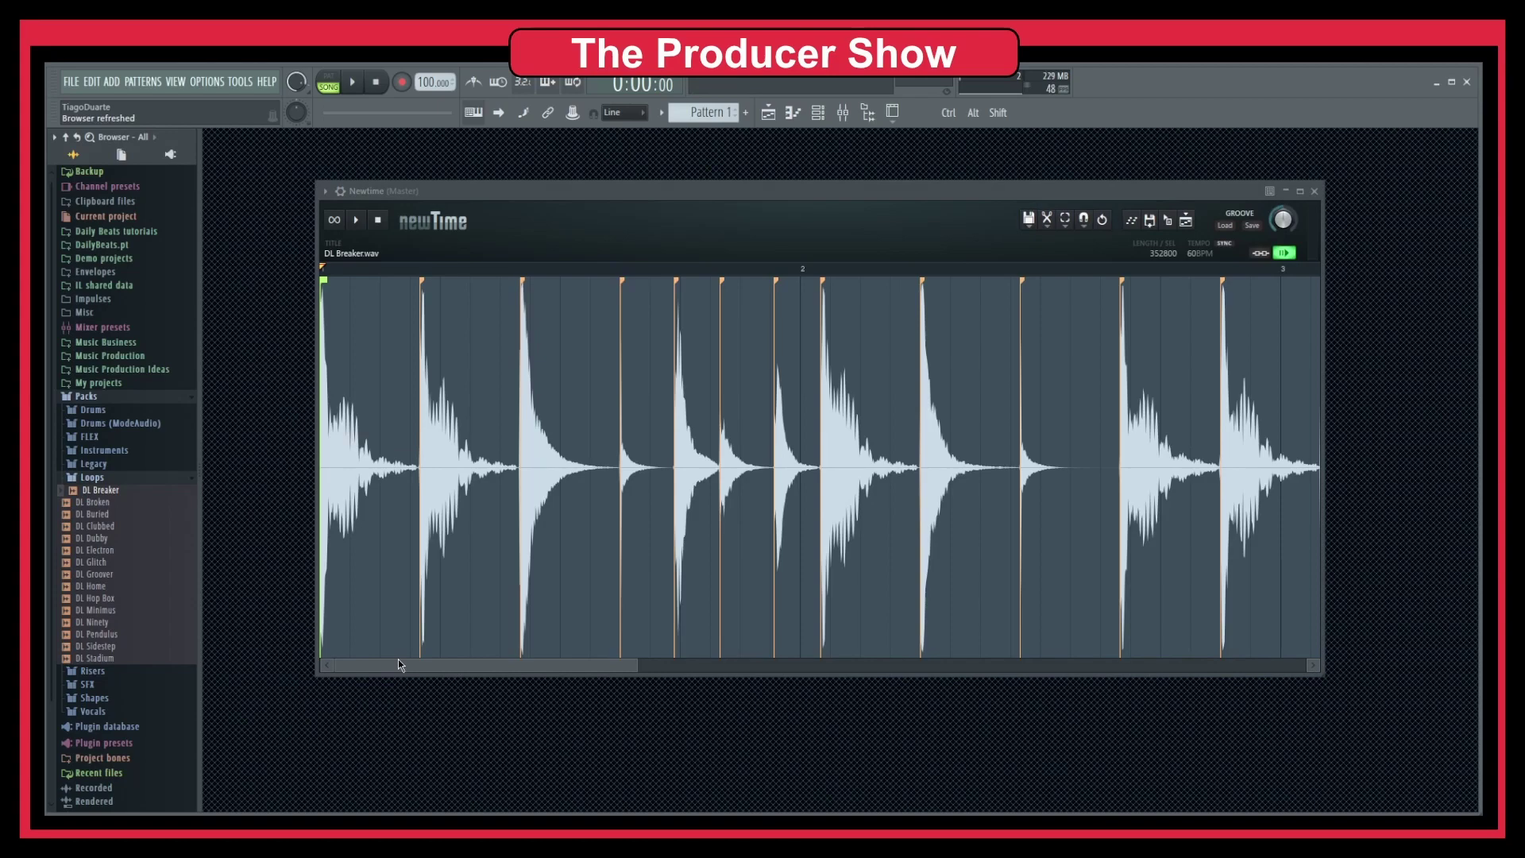
{"action": "scroll", "coordinate": [631, 443], "scroll_direction": "down", "scroll_amount": 6}
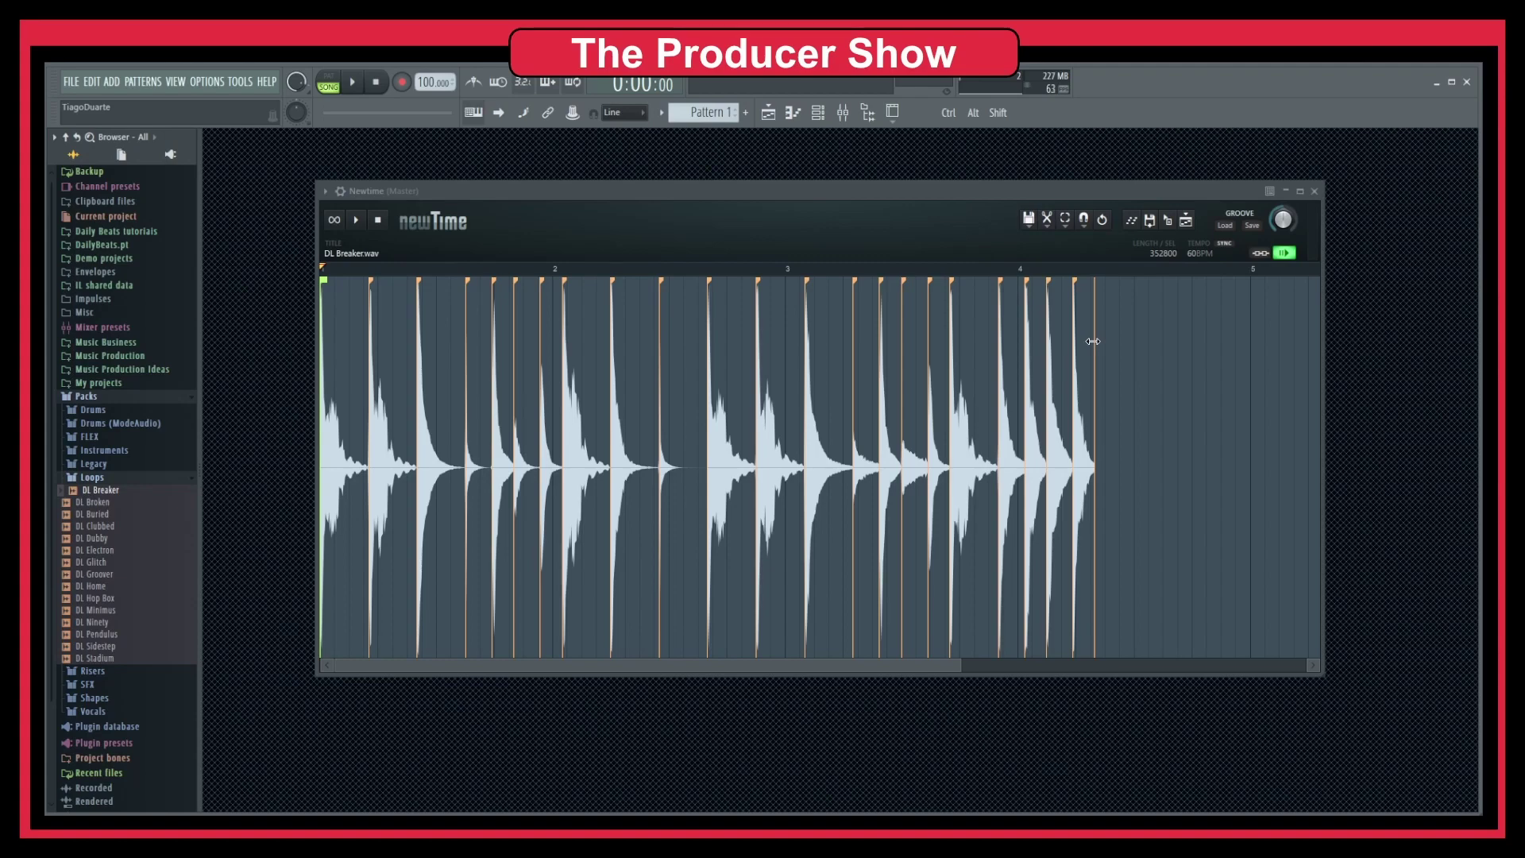
Step: Lengthen the last DL Breaker slice slightly by its end marker and select the slices back towards the loop's start
{"action": "left_click_drag", "start_coordinate": [1093, 341], "coordinate": [1109, 346]}
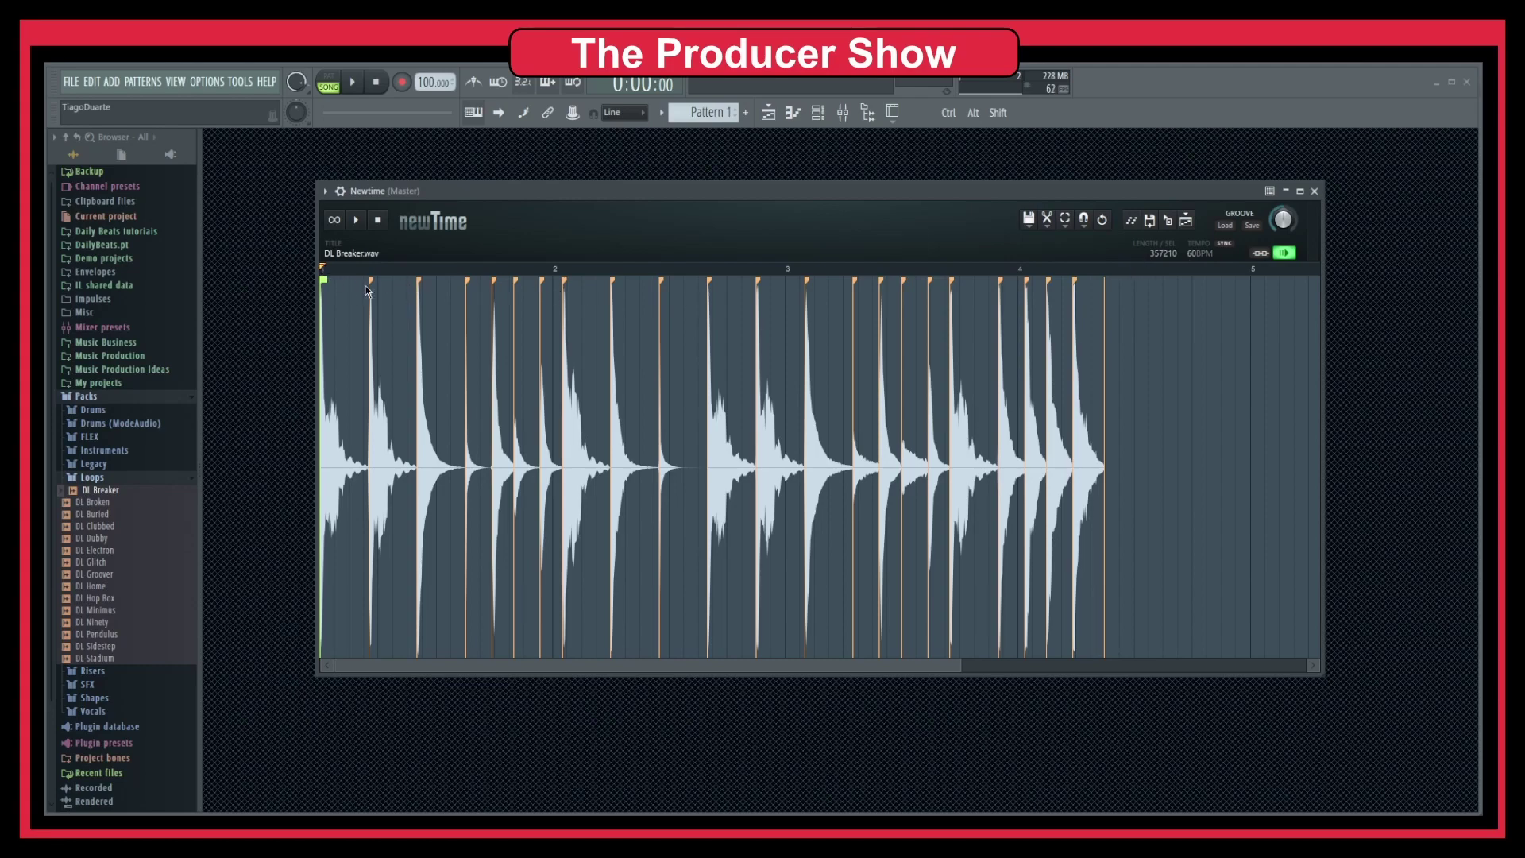
{"action": "left_click", "coordinate": [324, 281]}
{"action": "left_click_drag", "start_coordinate": [1107, 290], "coordinate": [427, 474]}
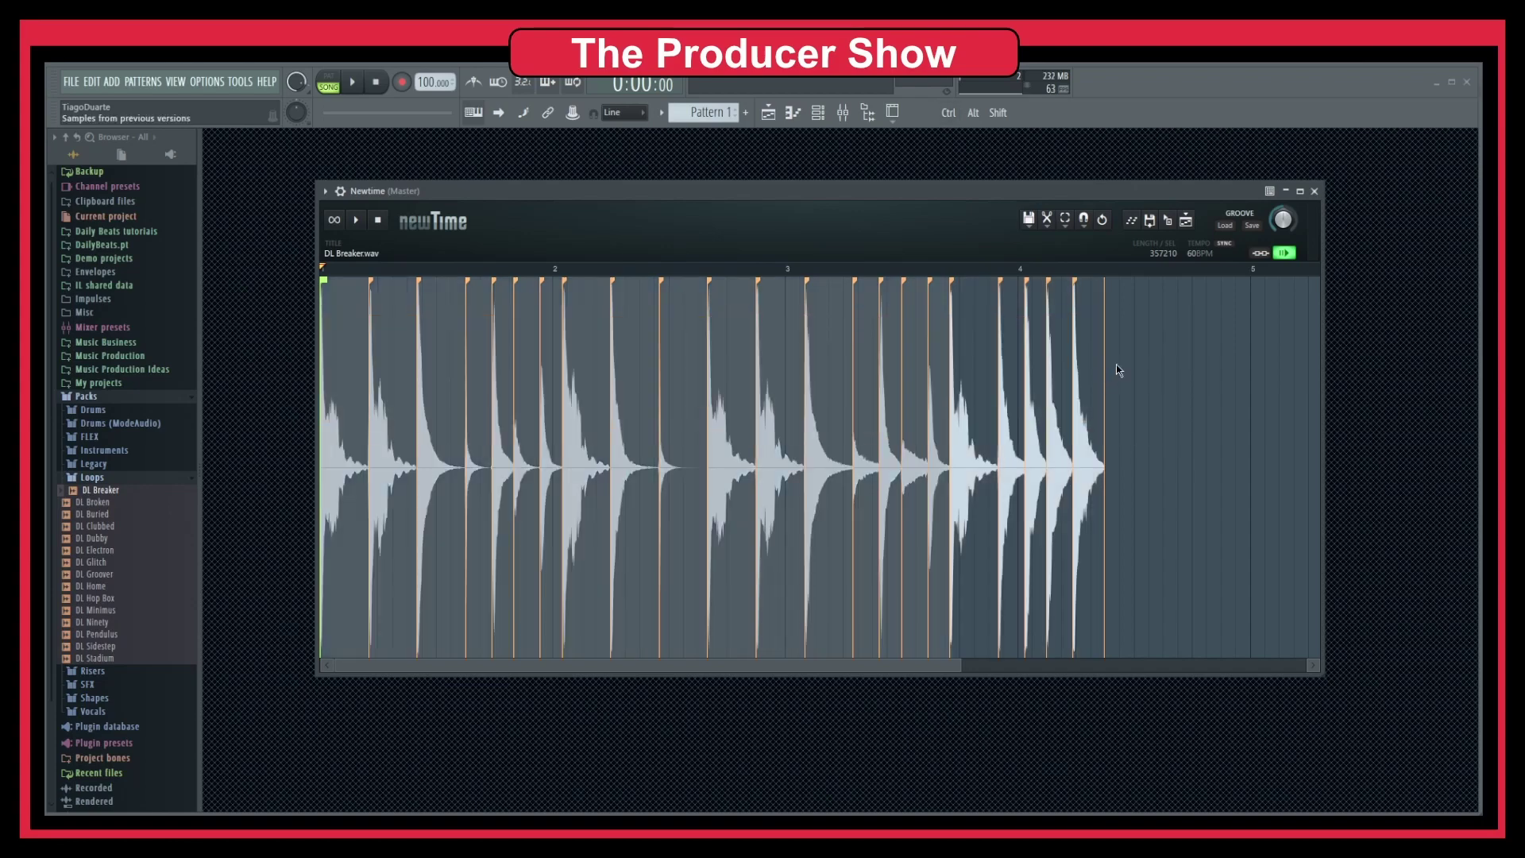
Step: Select all slices and compress the whole loop to end at bar 4, and further to end at bar 3
{"action": "mouse_move", "coordinate": [1166, 342]}
{"action": "left_mouse_down"}
{"action": "mouse_move", "coordinate": [323, 467]}
{"action": "mouse_move", "coordinate": [1146, 421]}
{"action": "left_mouse_up"}
{"action": "mouse_move", "coordinate": [1167, 371]}
{"action": "left_mouse_down"}
{"action": "mouse_move", "coordinate": [635, 500]}
{"action": "mouse_move", "coordinate": [976, 433]}
{"action": "left_mouse_up"}
{"action": "left_click", "coordinate": [1106, 425]}
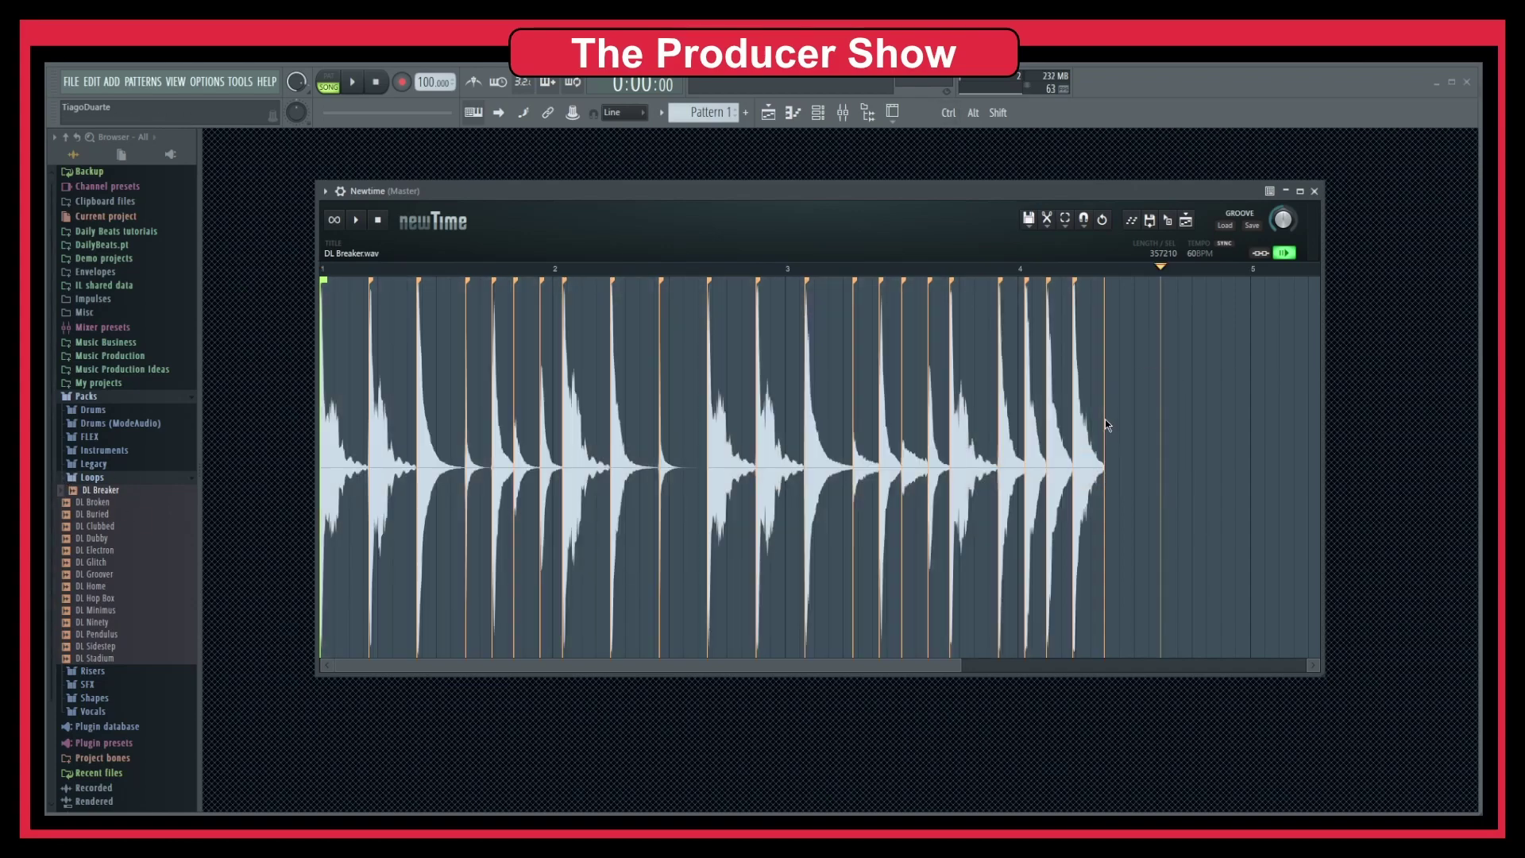
{"action": "mouse_move", "coordinate": [1194, 341]}
{"action": "left_mouse_down"}
{"action": "mouse_move", "coordinate": [323, 493]}
{"action": "mouse_move", "coordinate": [1124, 373]}
{"action": "mouse_move", "coordinate": [1012, 390]}
{"action": "left_mouse_up"}
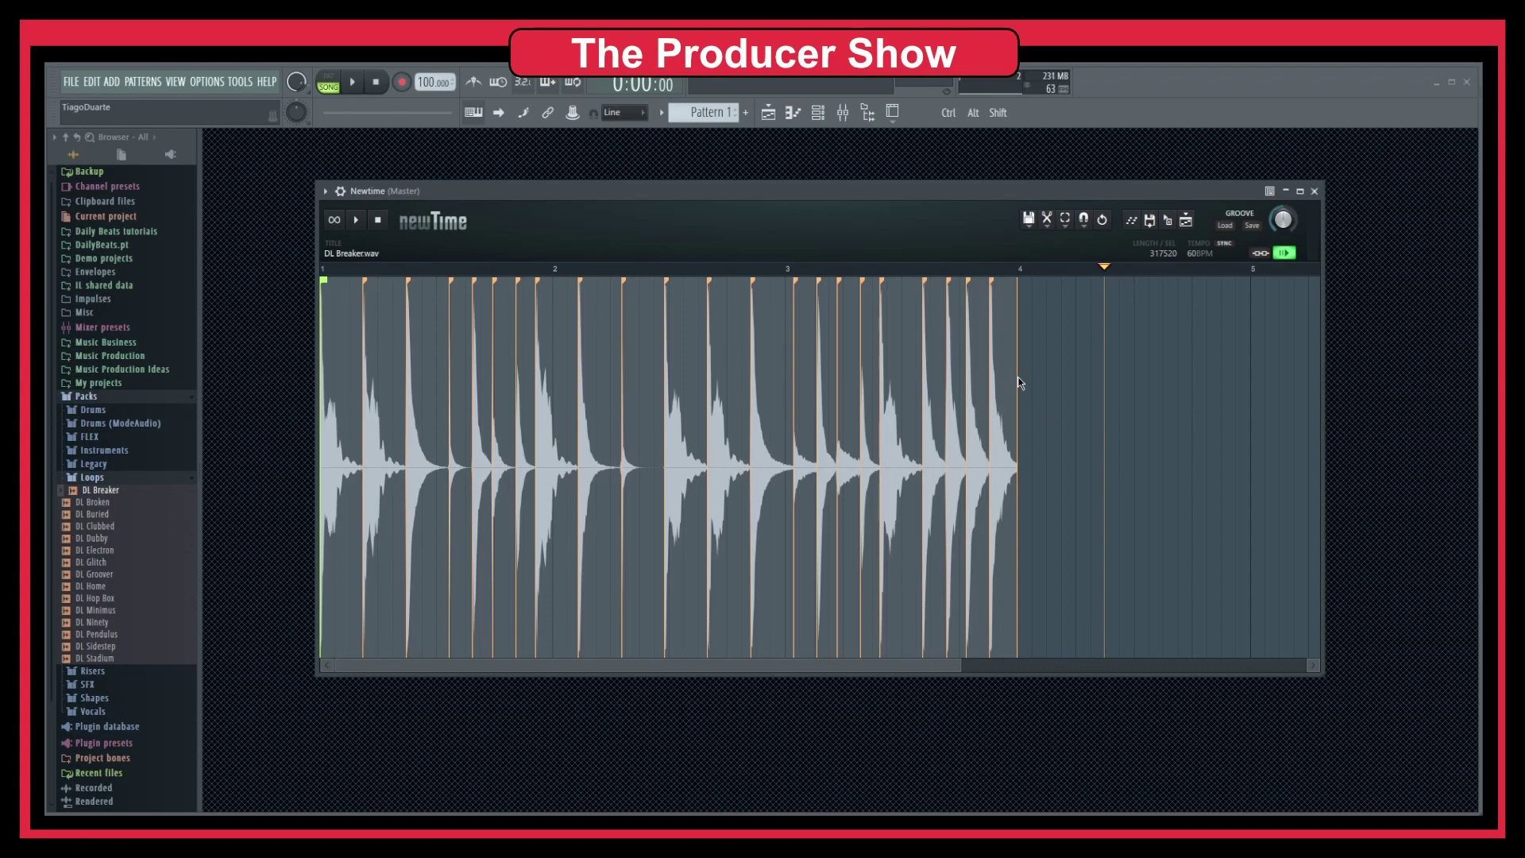
{"action": "left_click_drag", "start_coordinate": [1016, 371], "coordinate": [787, 379]}
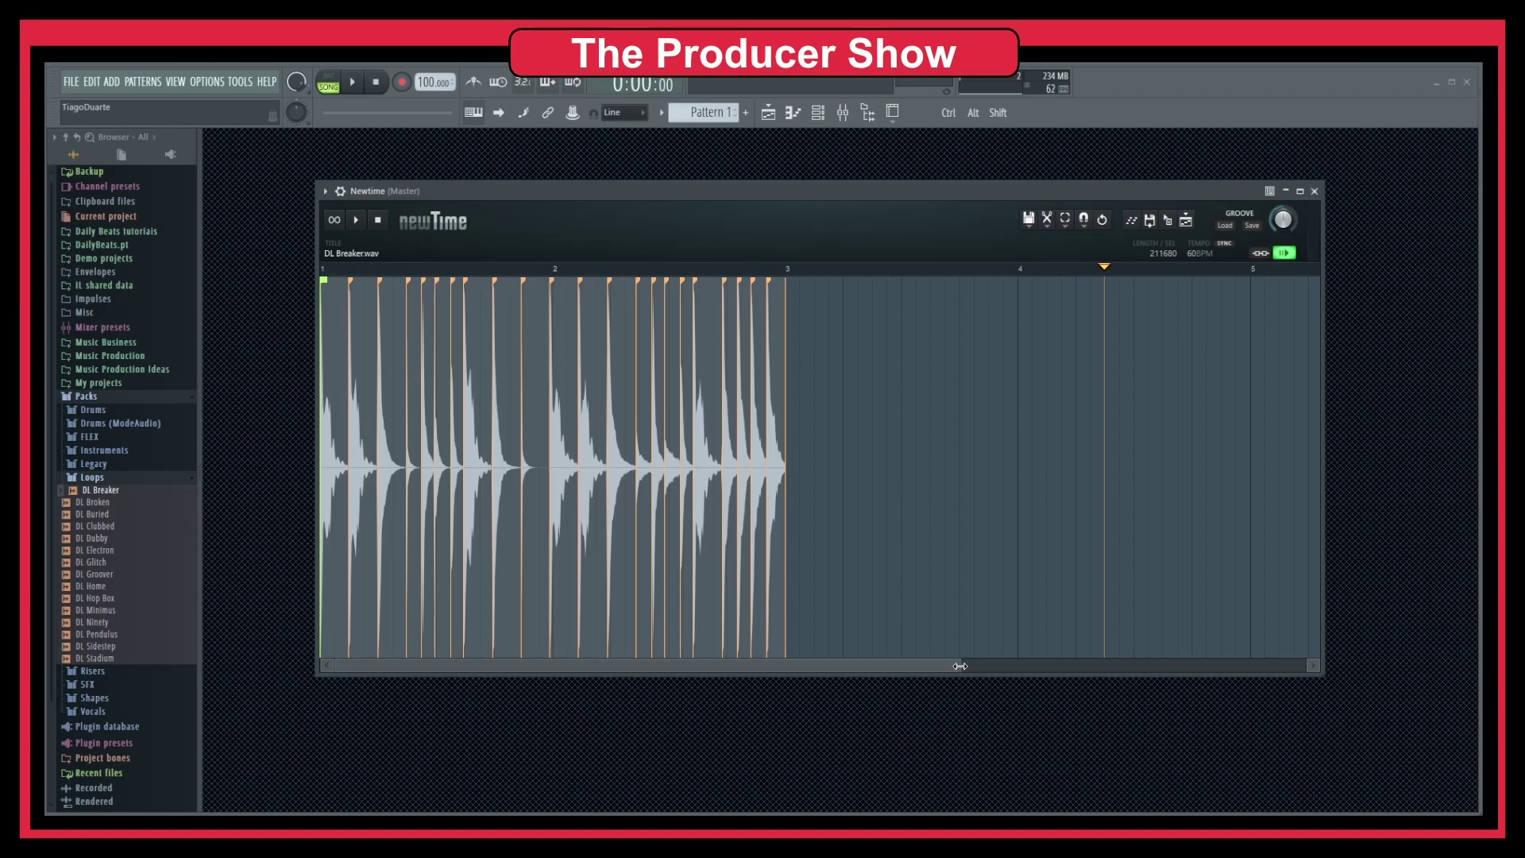
Step: Play the compressed loop from the start and inspect how its end aligns with bar 3
{"action": "left_click_drag", "start_coordinate": [960, 666], "coordinate": [643, 661]}
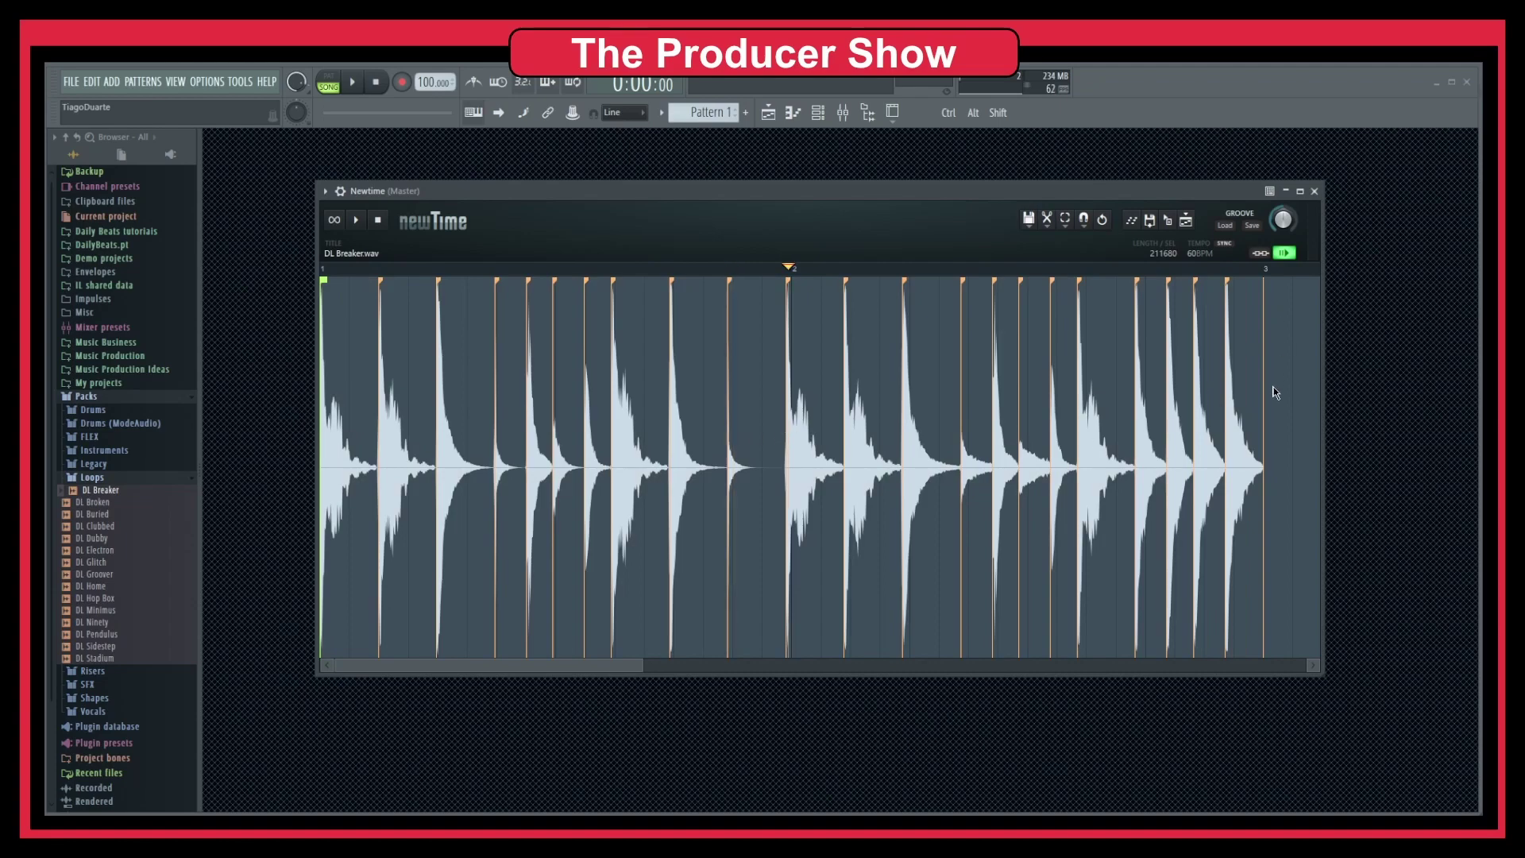
{"action": "left_click", "coordinate": [337, 274]}
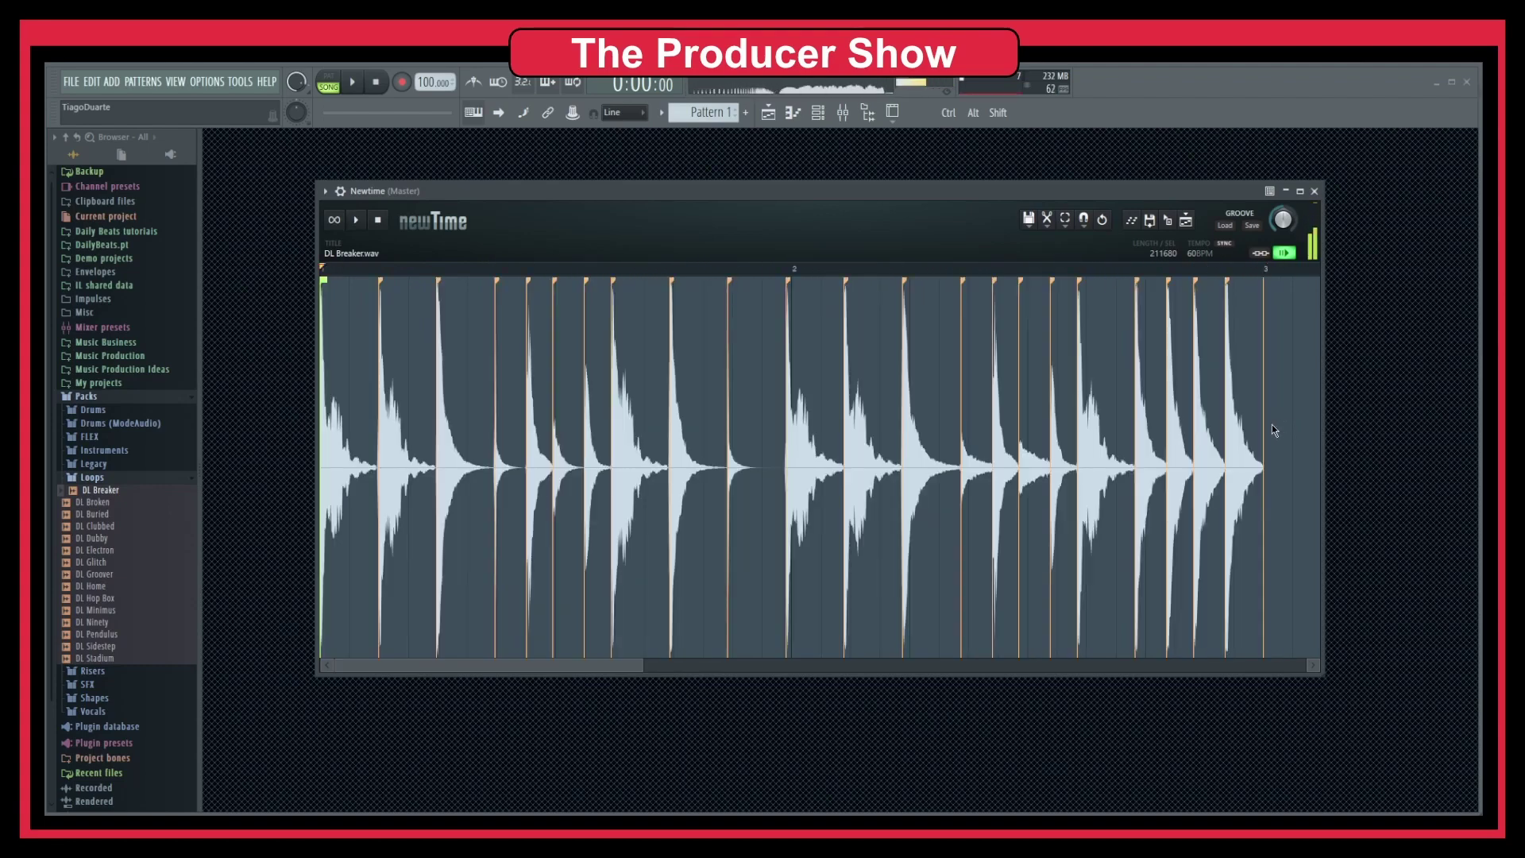
{"action": "scroll", "coordinate": [1031, 522], "scroll_direction": "down", "scroll_amount": 2}
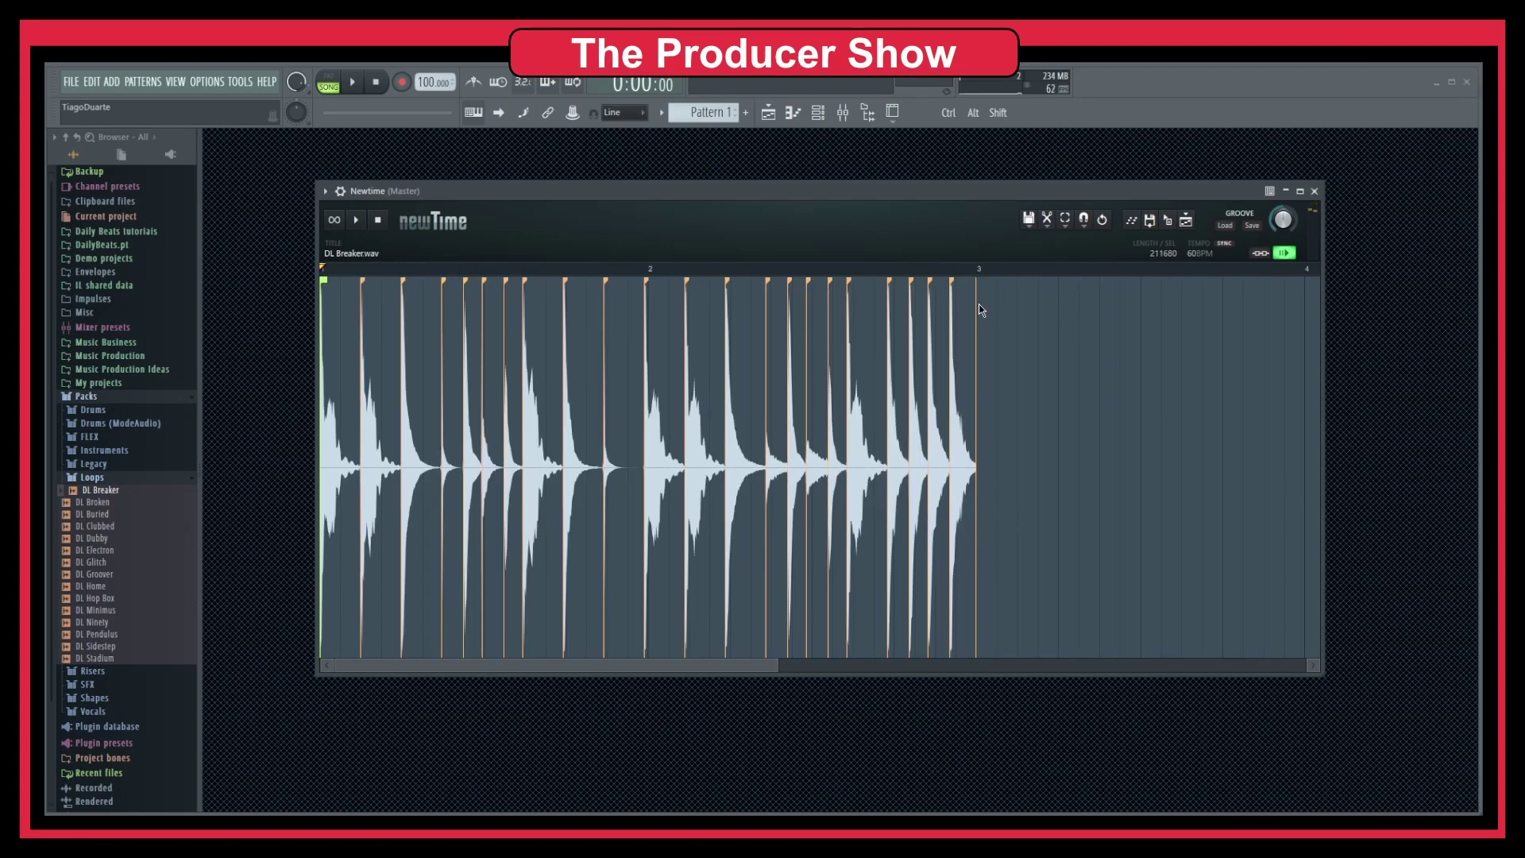
{"action": "scroll", "coordinate": [986, 481], "scroll_direction": "up", "scroll_amount": 4}
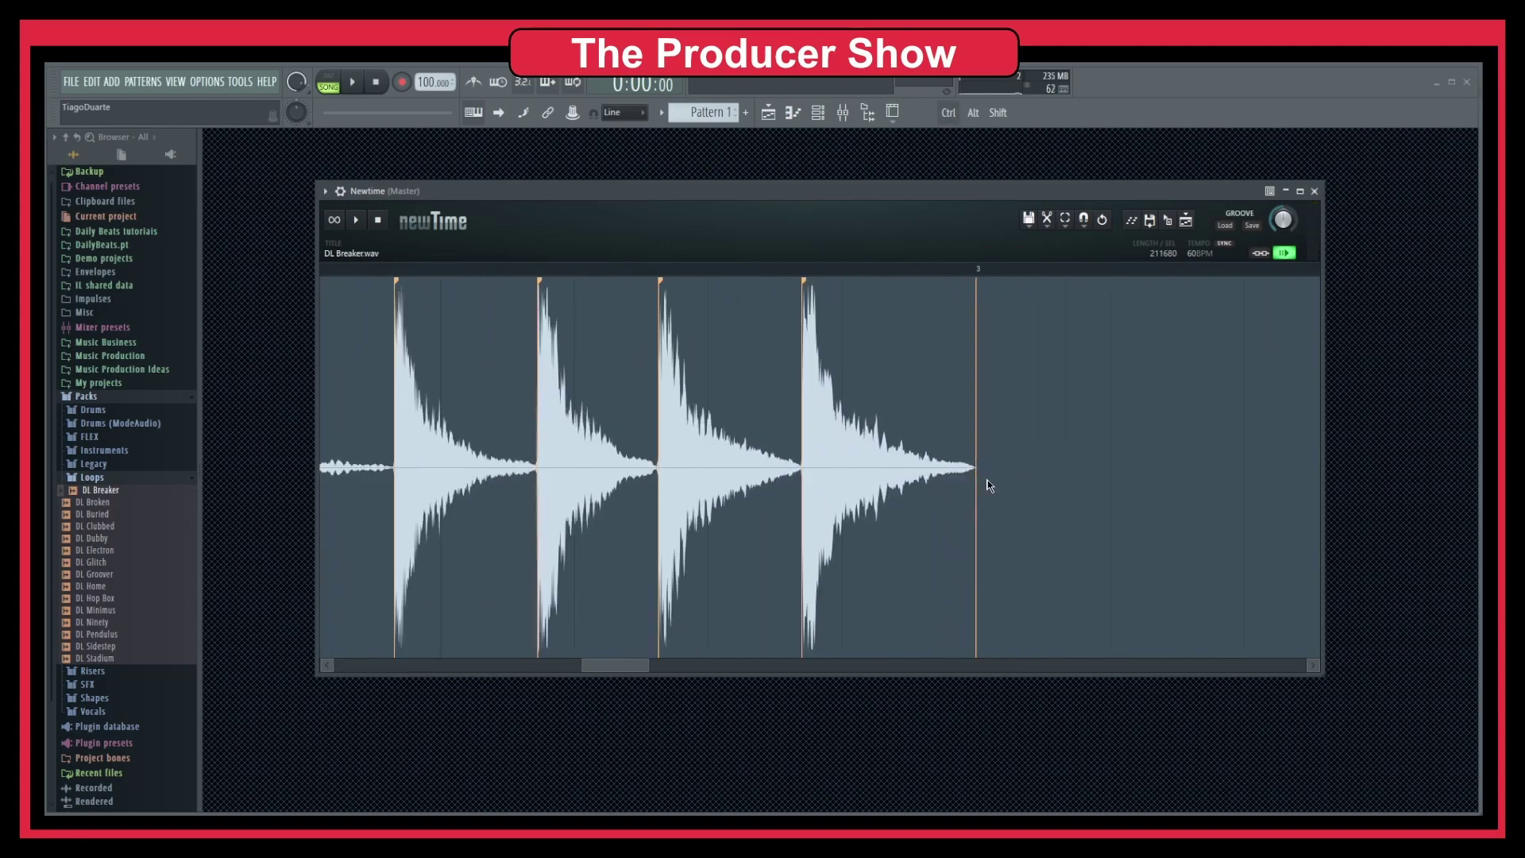
{"action": "scroll", "coordinate": [988, 481], "scroll_direction": "down", "scroll_amount": 4}
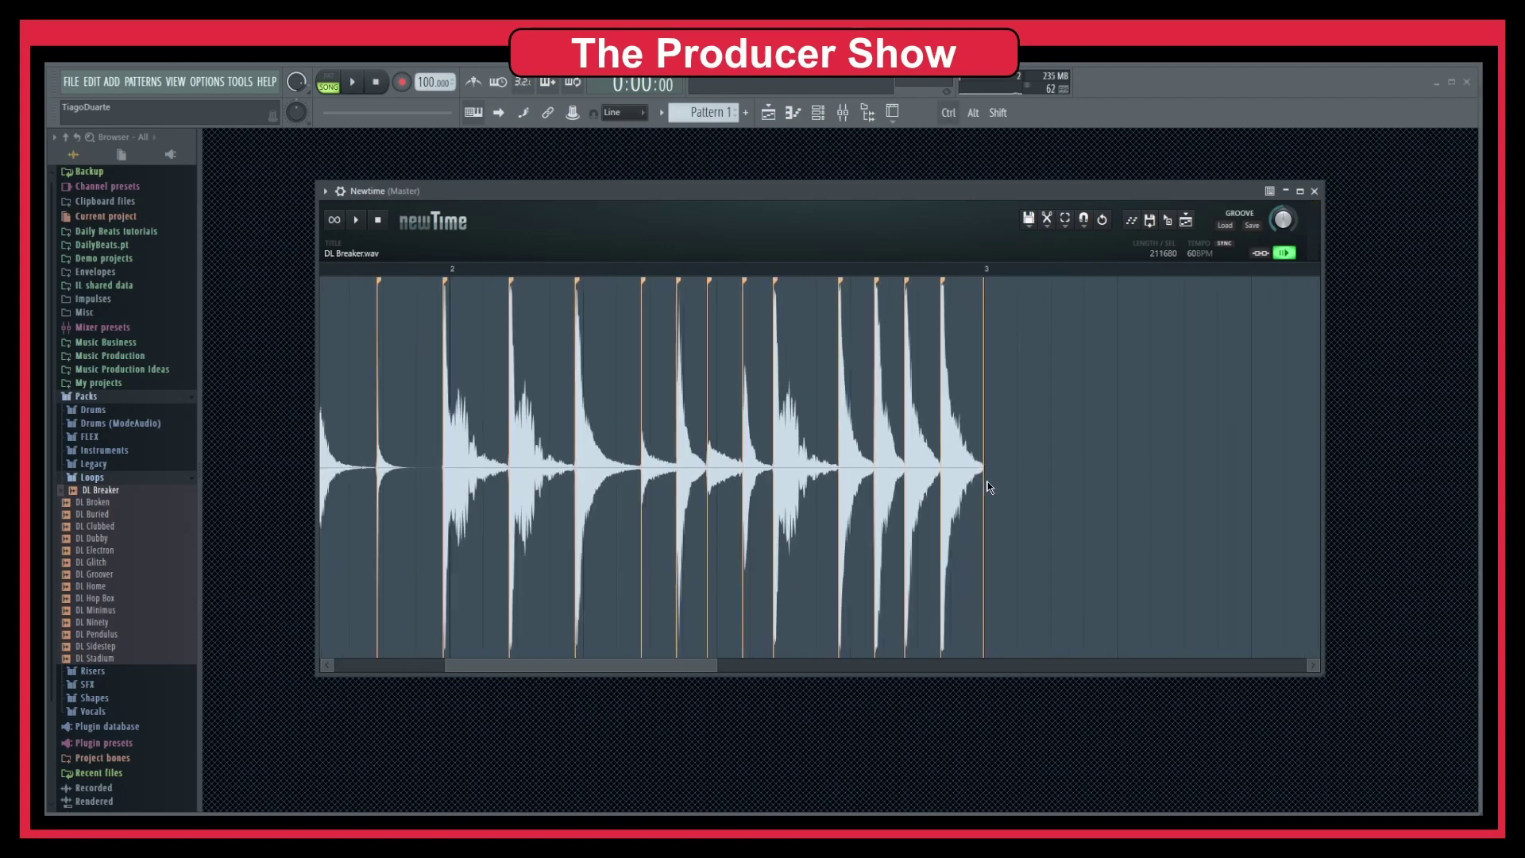
{"action": "scroll", "coordinate": [988, 483], "scroll_direction": "down", "scroll_amount": 2}
{"action": "key", "text": "space"}
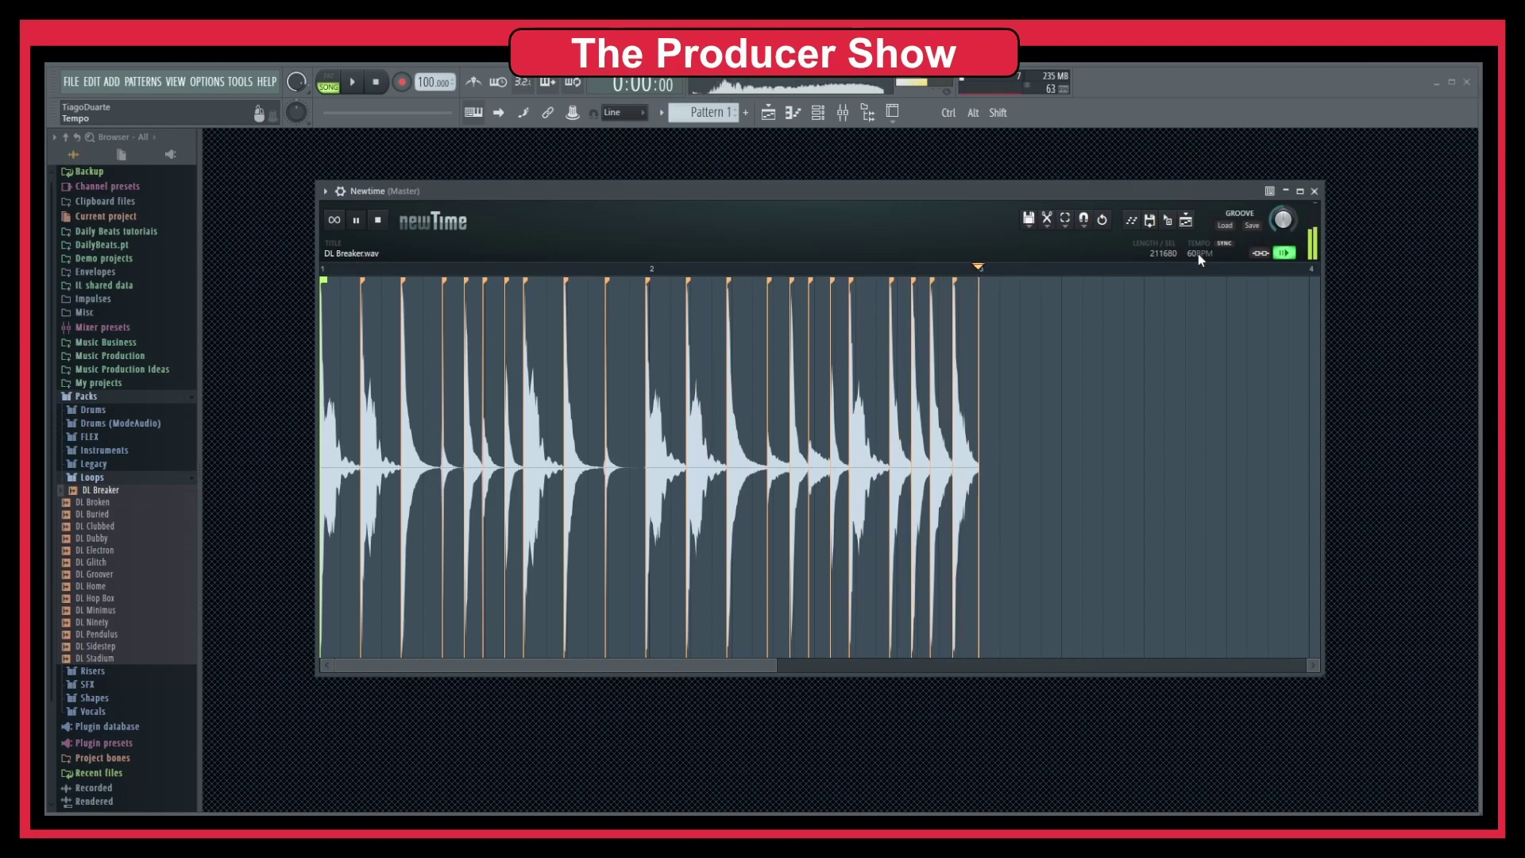
{"action": "key", "text": "space"}
Step: Slave Newtime's playback to the host and try tempo sync on the compressed loop
{"action": "left_click", "coordinate": [1262, 254]}
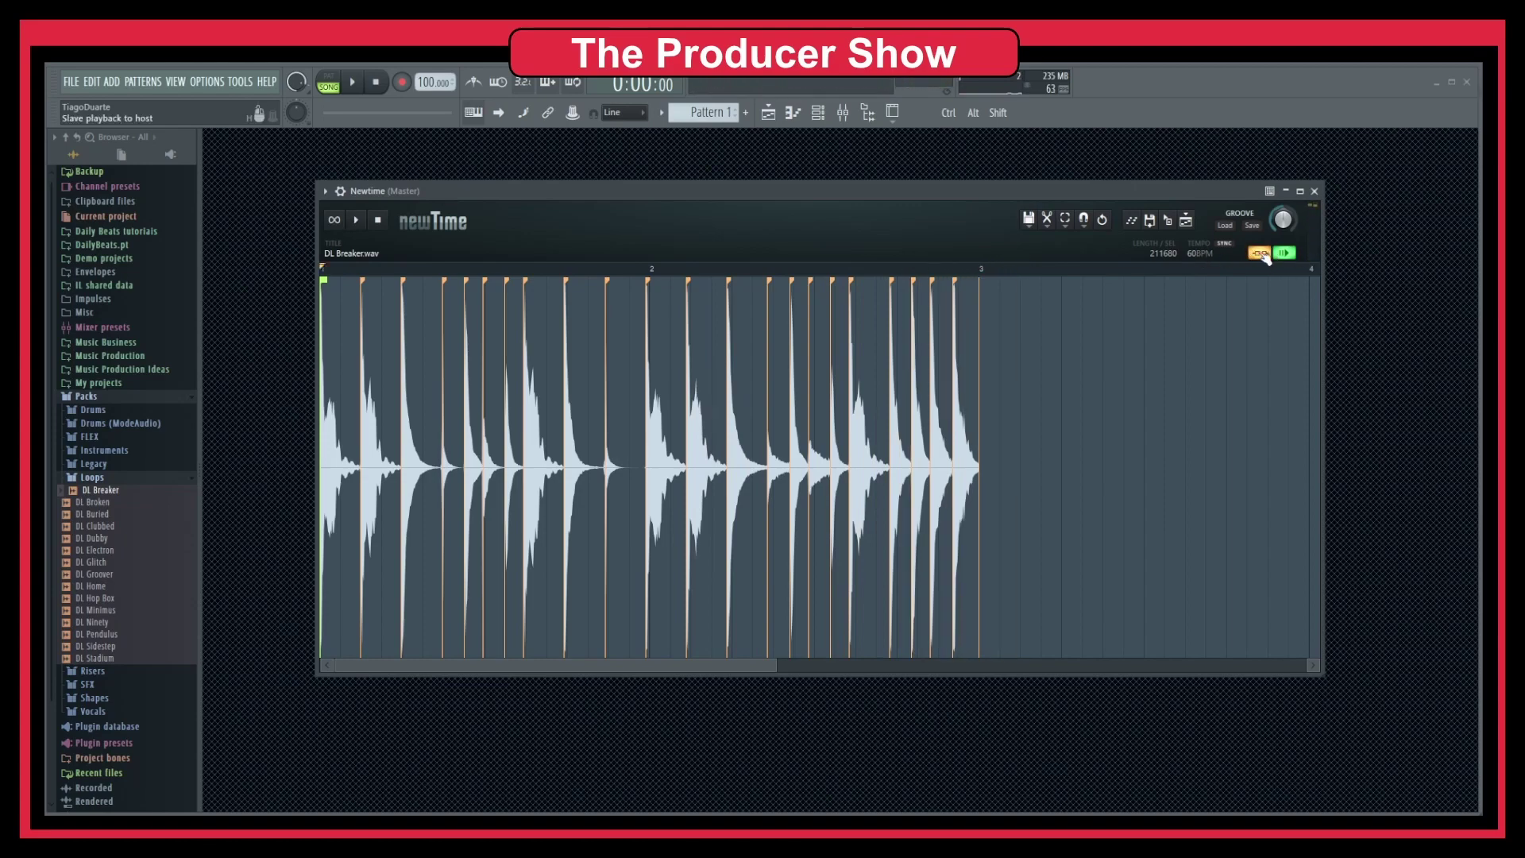
{"action": "left_click", "coordinate": [1228, 246]}
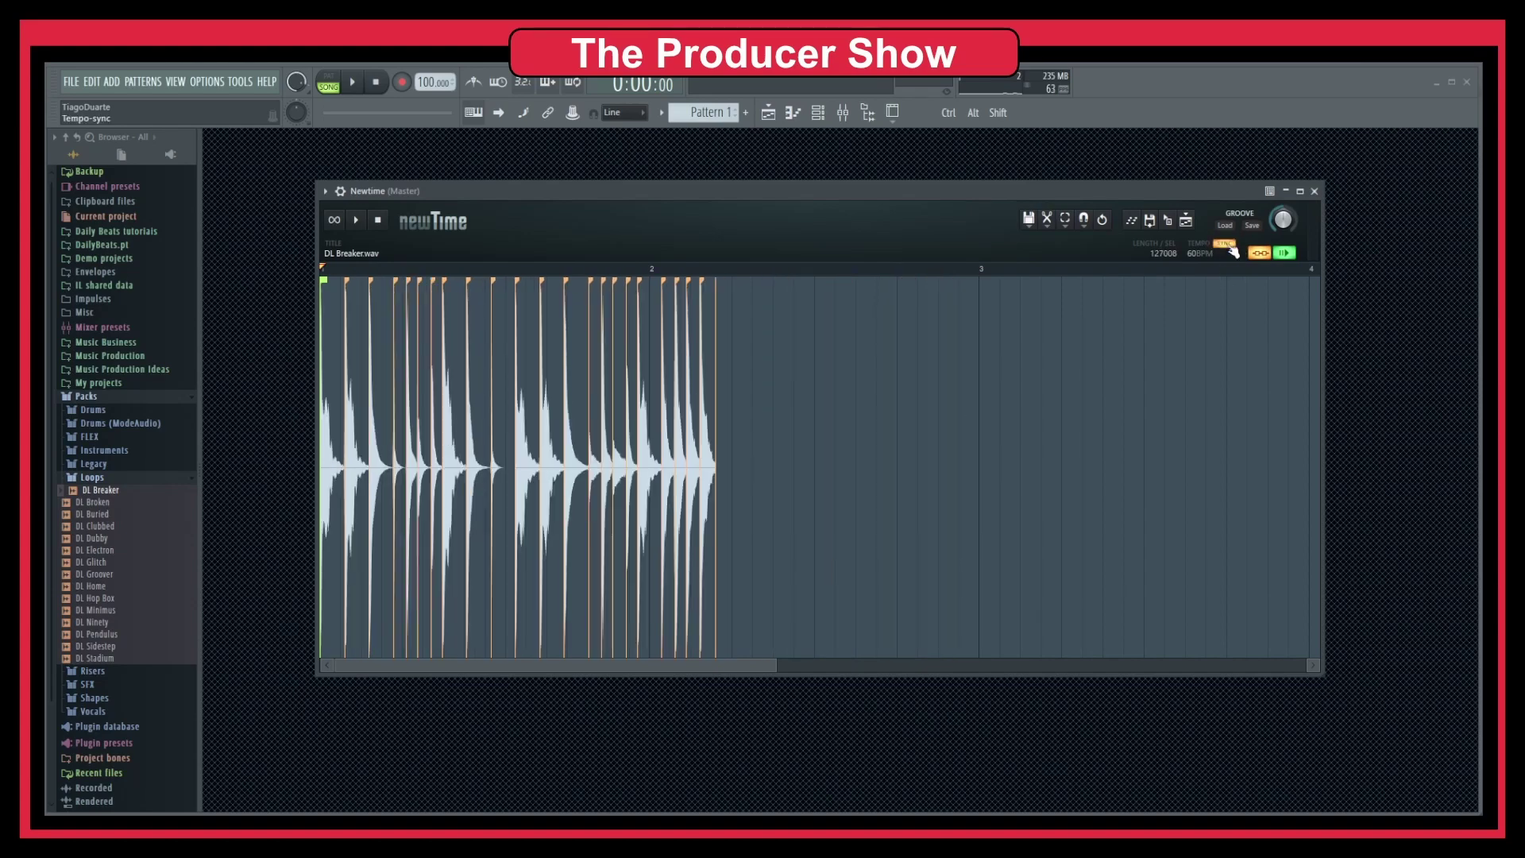
{"action": "left_click", "coordinate": [1230, 246]}
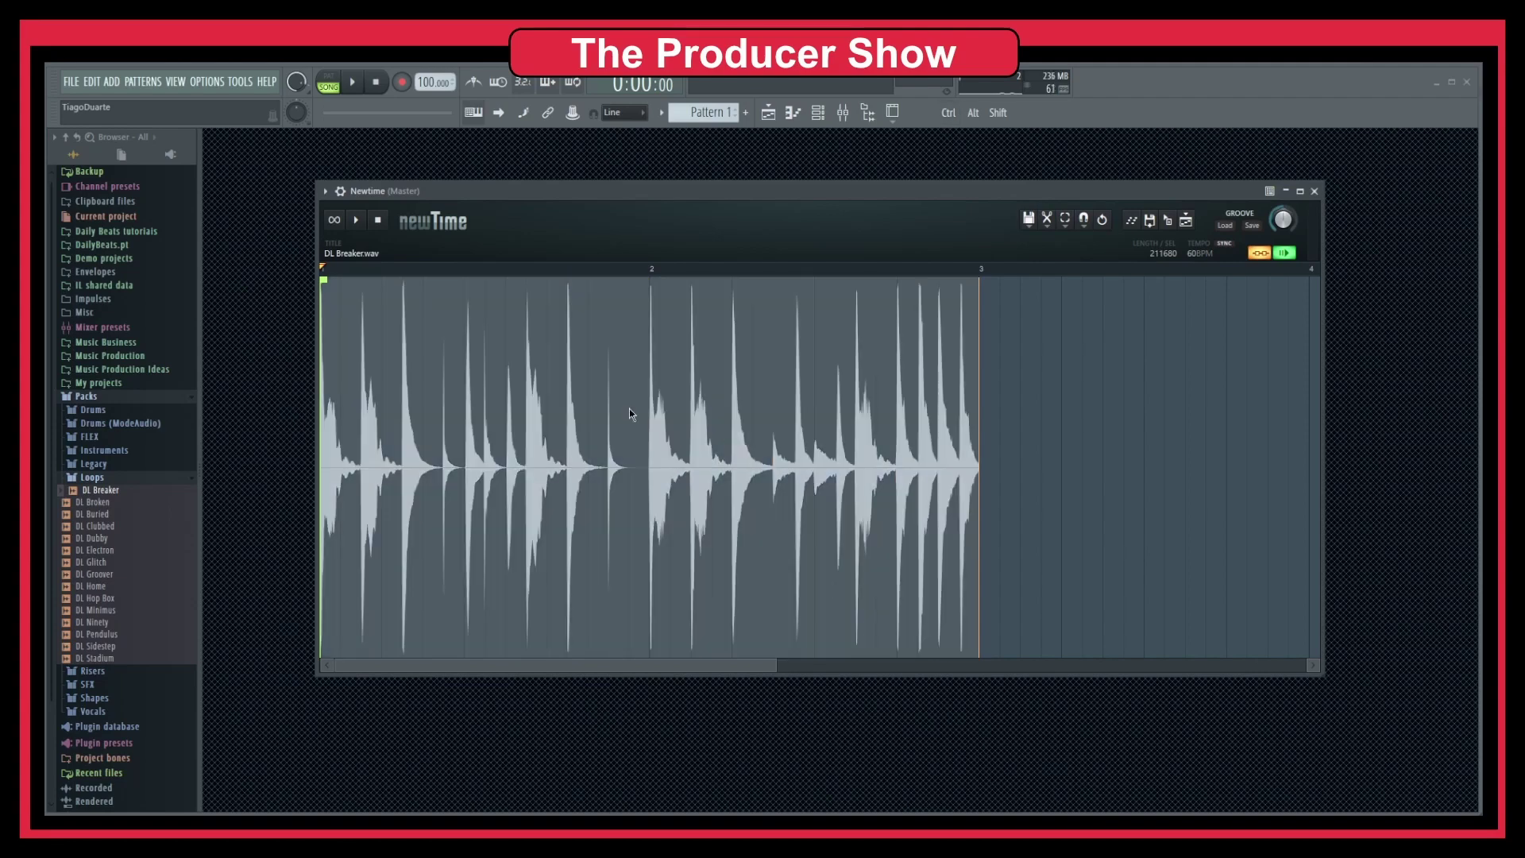
Step: Delete the Newtime effect from the Master mixer track and confirm the deletion
{"action": "left_click", "coordinate": [326, 192]}
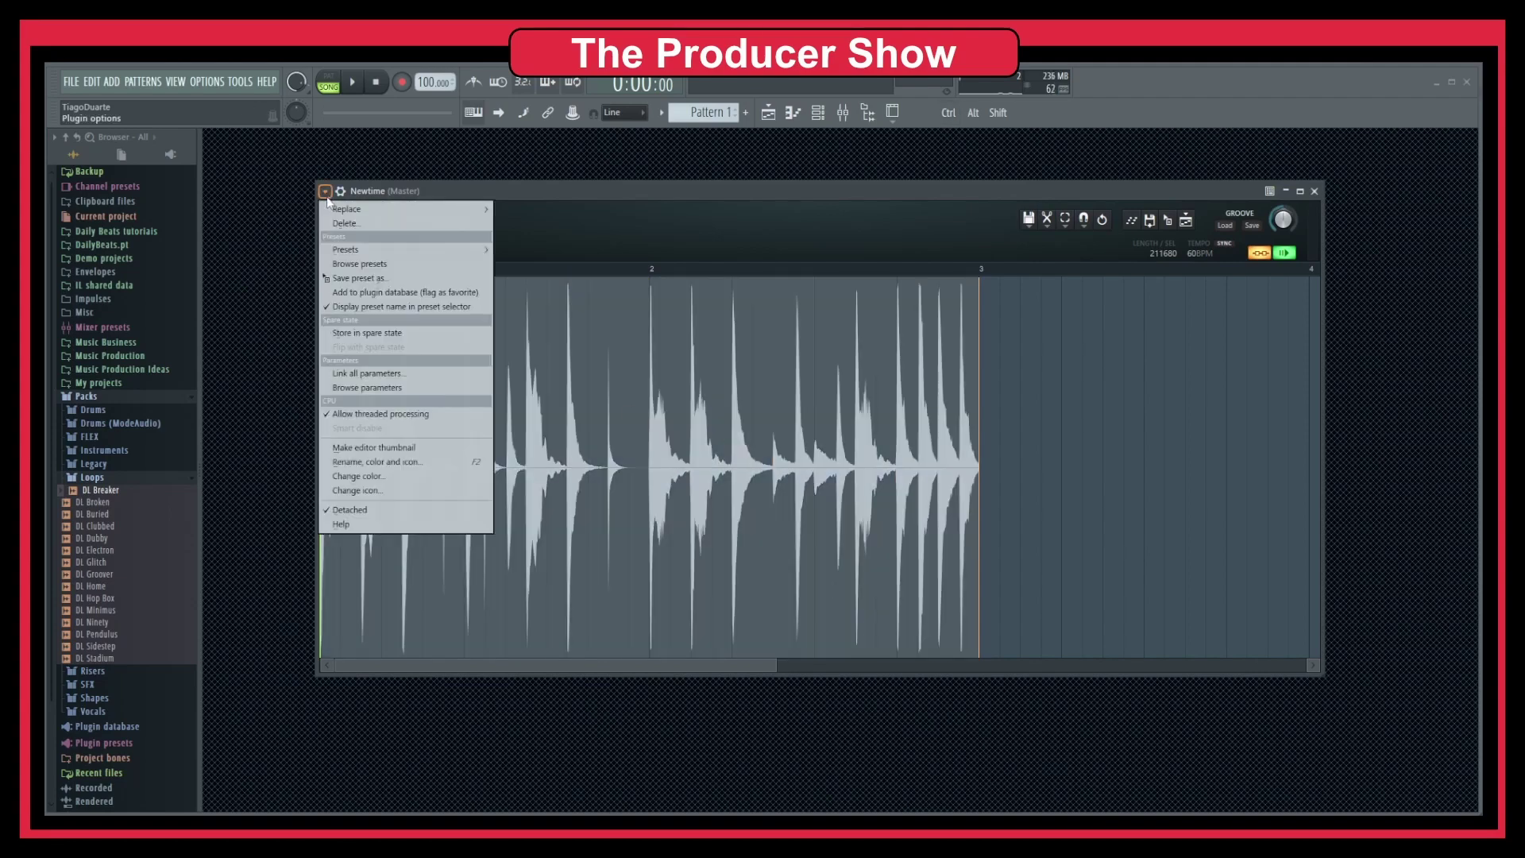
{"action": "left_click", "coordinate": [326, 196]}
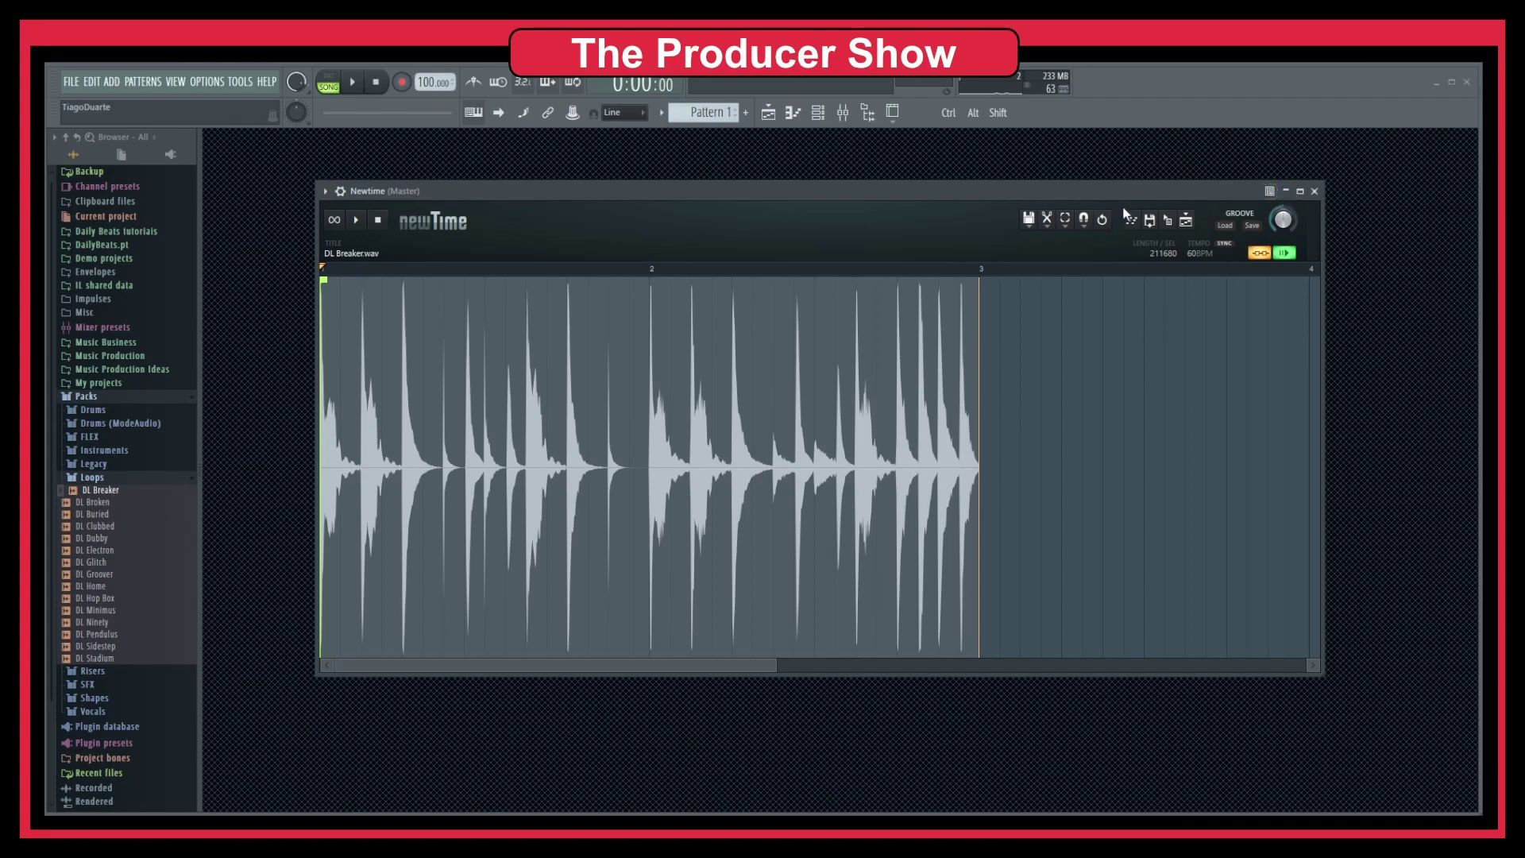
{"action": "left_click", "coordinate": [325, 193]}
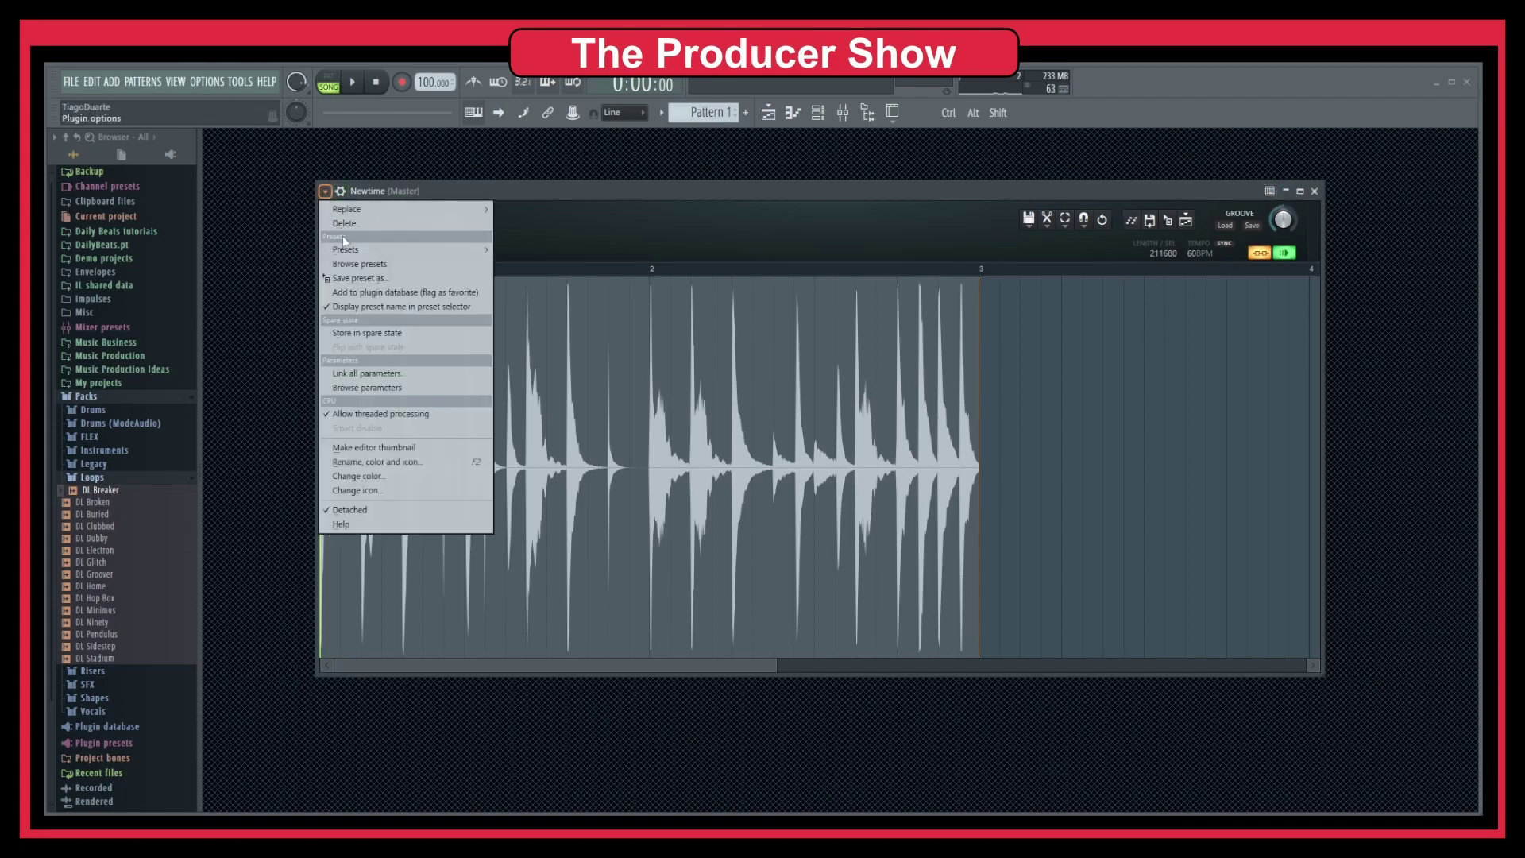
{"action": "mouse_move", "coordinate": [357, 249]}
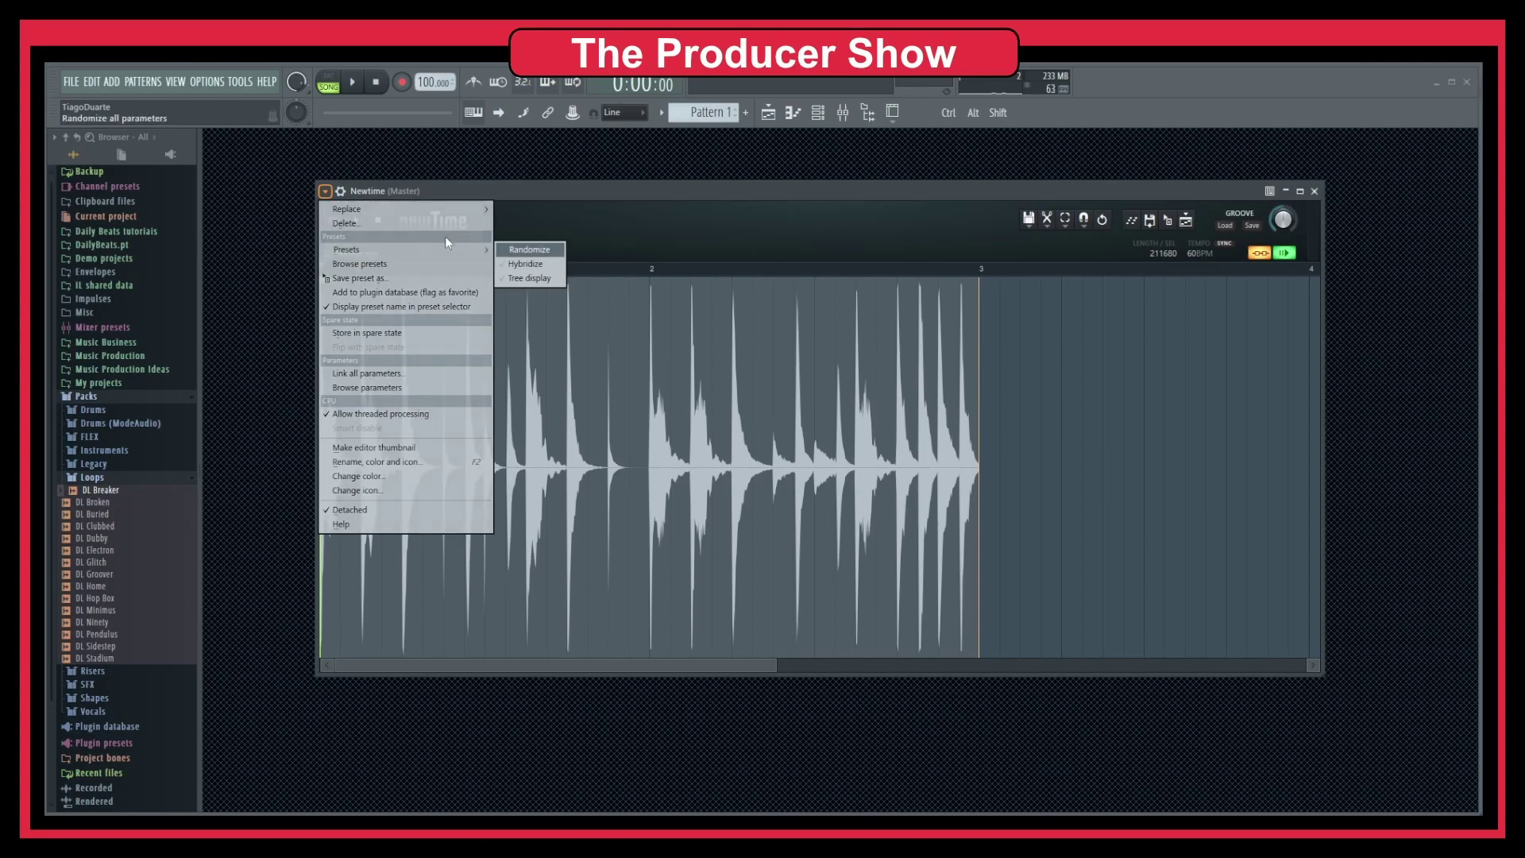
{"action": "left_click", "coordinate": [403, 224]}
{"action": "left_click", "coordinate": [841, 513]}
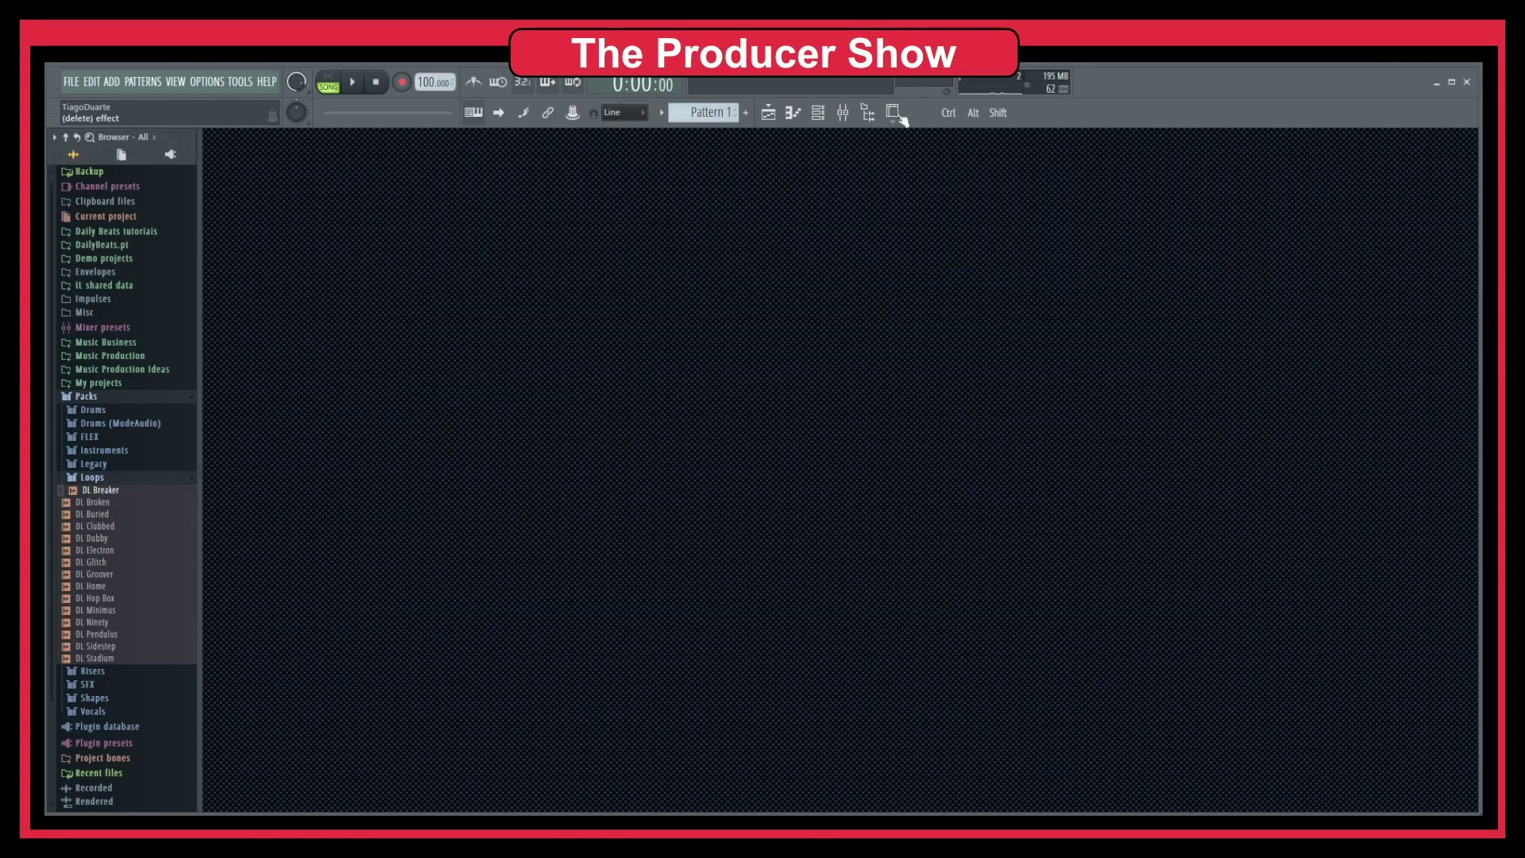
Step: Load a fresh Newtime into the Master track's first effect slot, close the Mixer, and widen the plugin window
{"action": "left_click", "coordinate": [844, 112]}
{"action": "left_click", "coordinate": [1344, 493]}
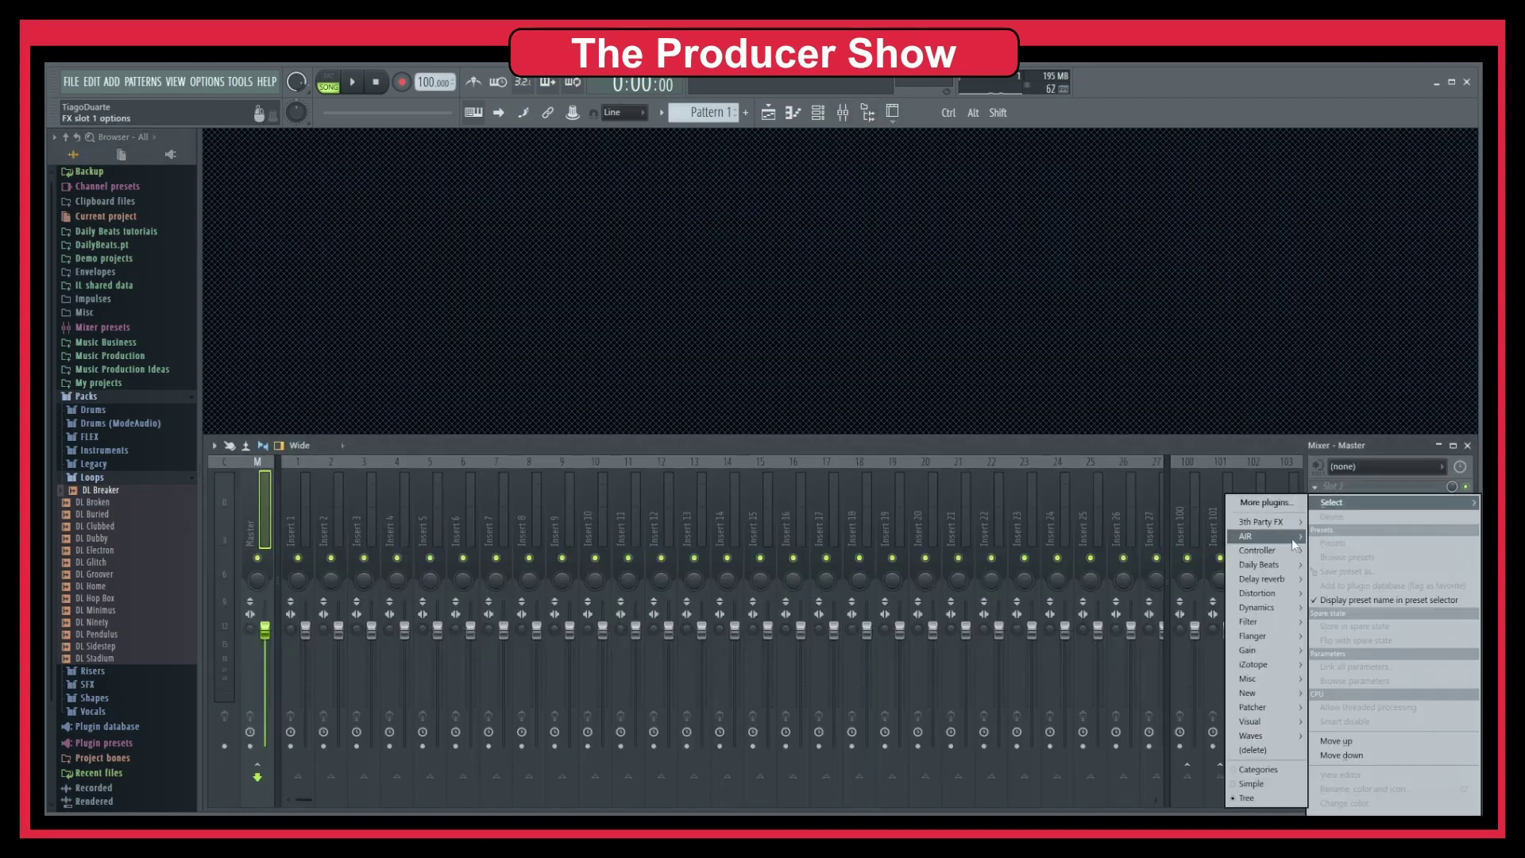
{"action": "mouse_move", "coordinate": [1261, 680]}
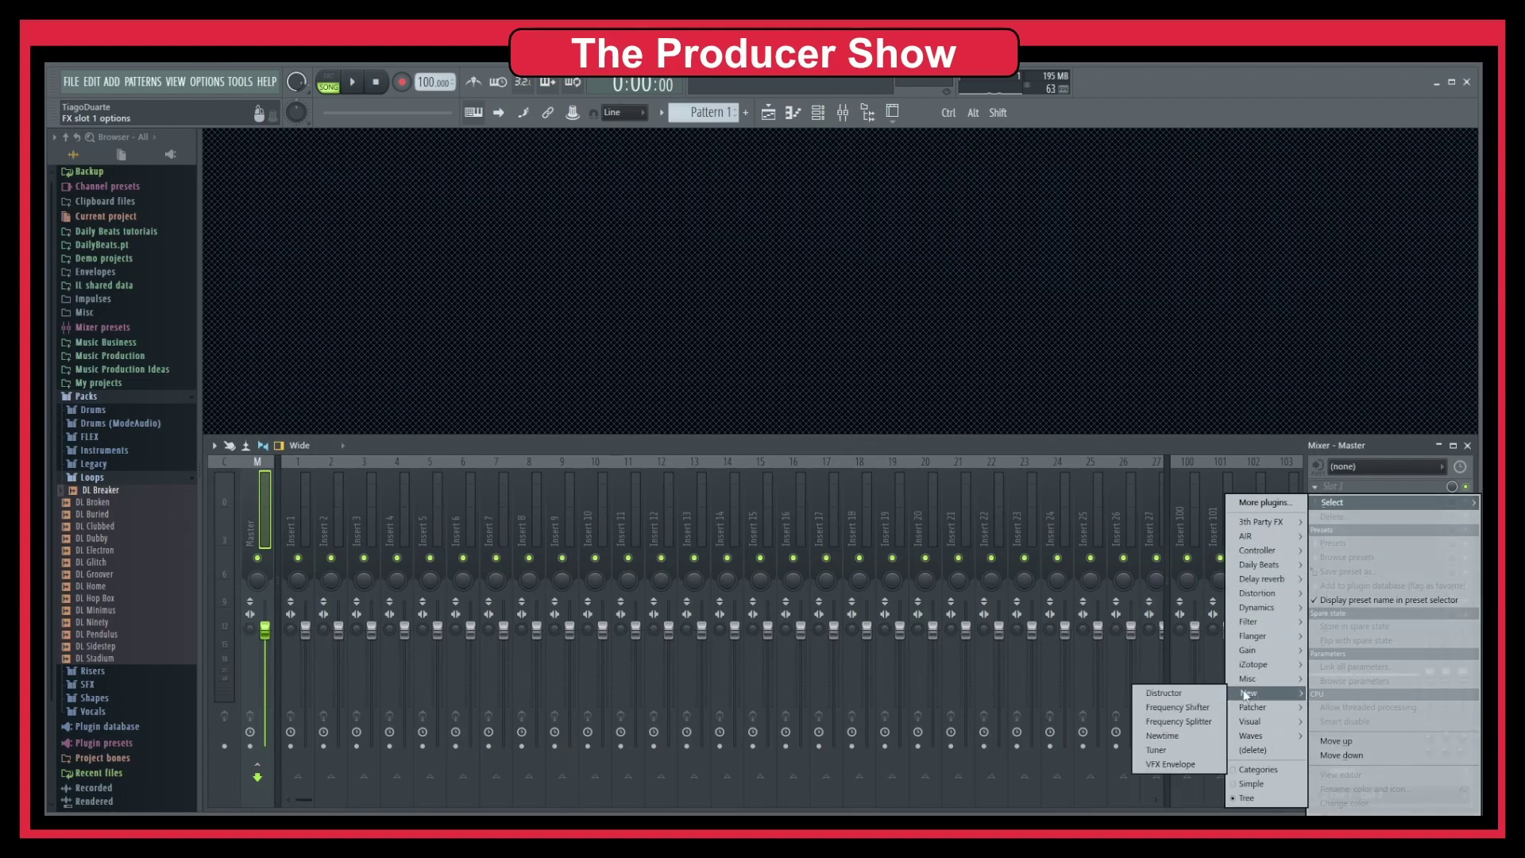
{"action": "left_click", "coordinate": [1169, 735]}
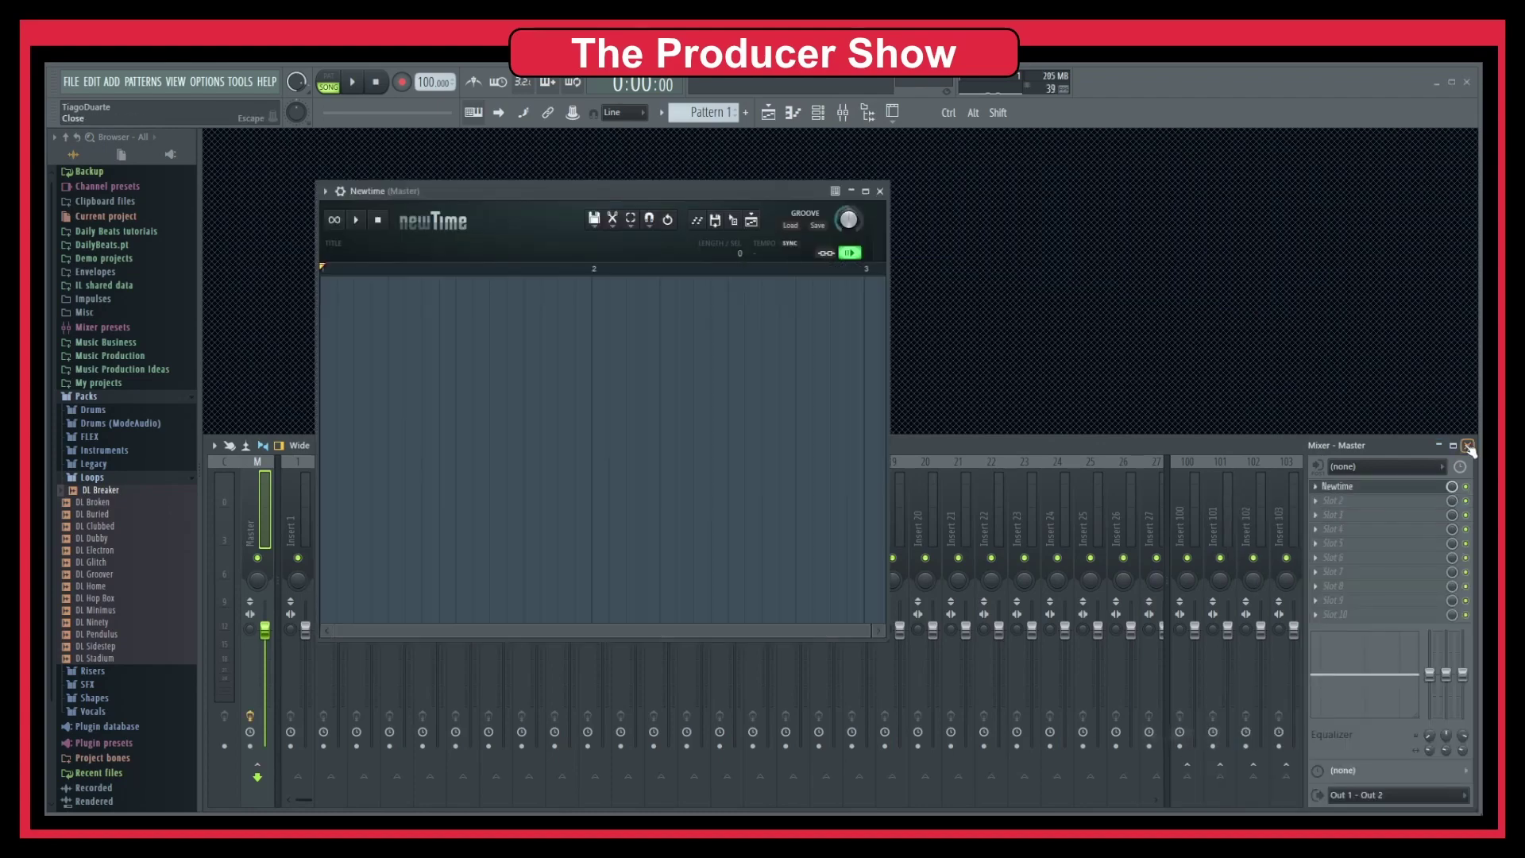
{"action": "left_click", "coordinate": [1466, 445]}
{"action": "left_click_drag", "start_coordinate": [891, 561], "coordinate": [1352, 514]}
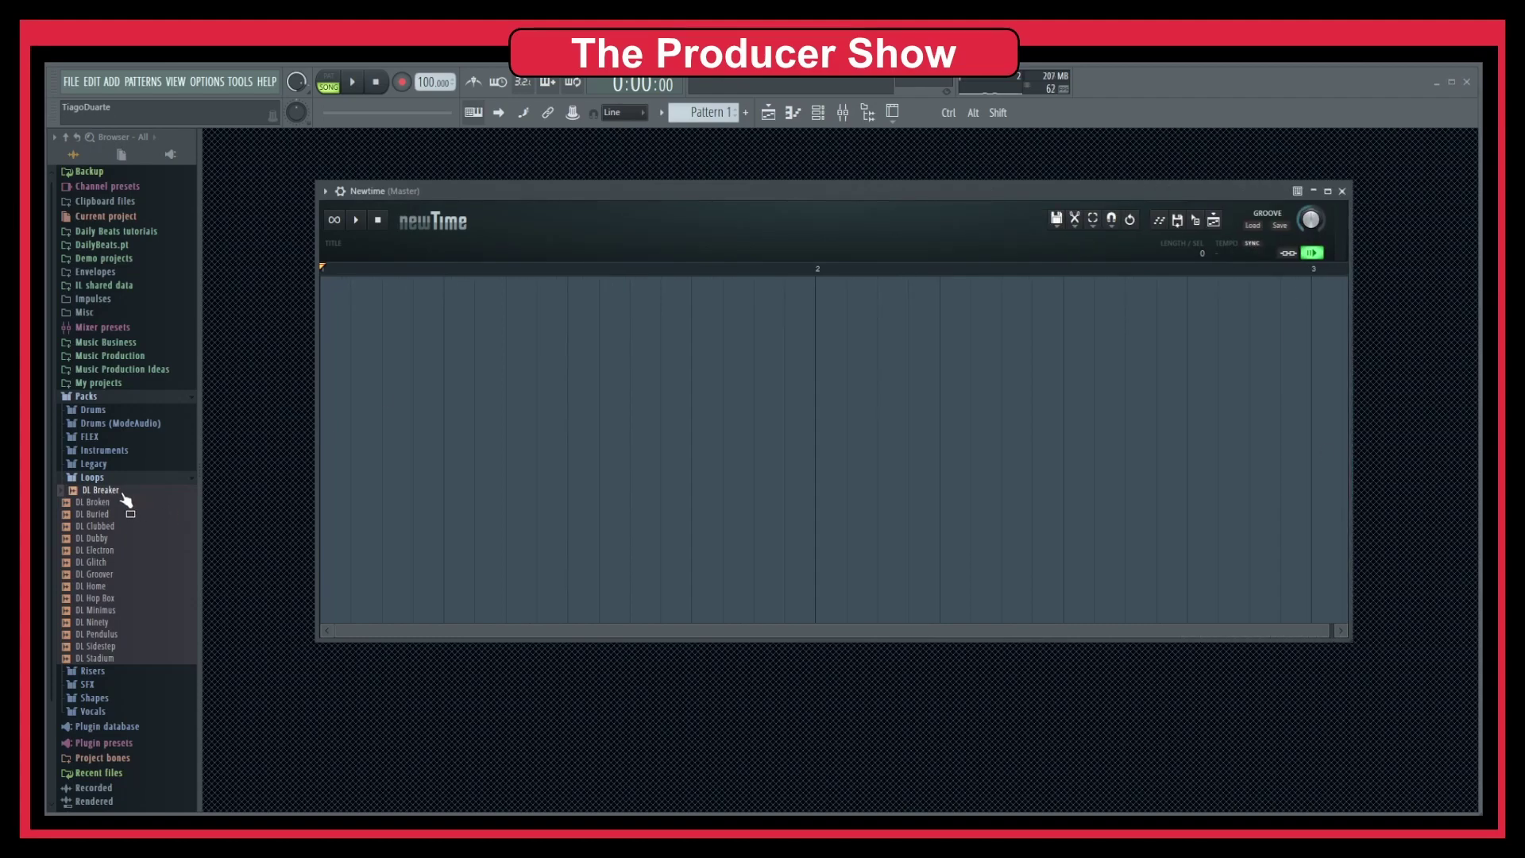
Step: Load the DL Breaker loop into Newtime and turn on tempo sync
{"action": "left_click_drag", "start_coordinate": [87, 491], "coordinate": [477, 401]}
{"action": "scroll", "coordinate": [1013, 425], "scroll_direction": "down", "scroll_amount": 5}
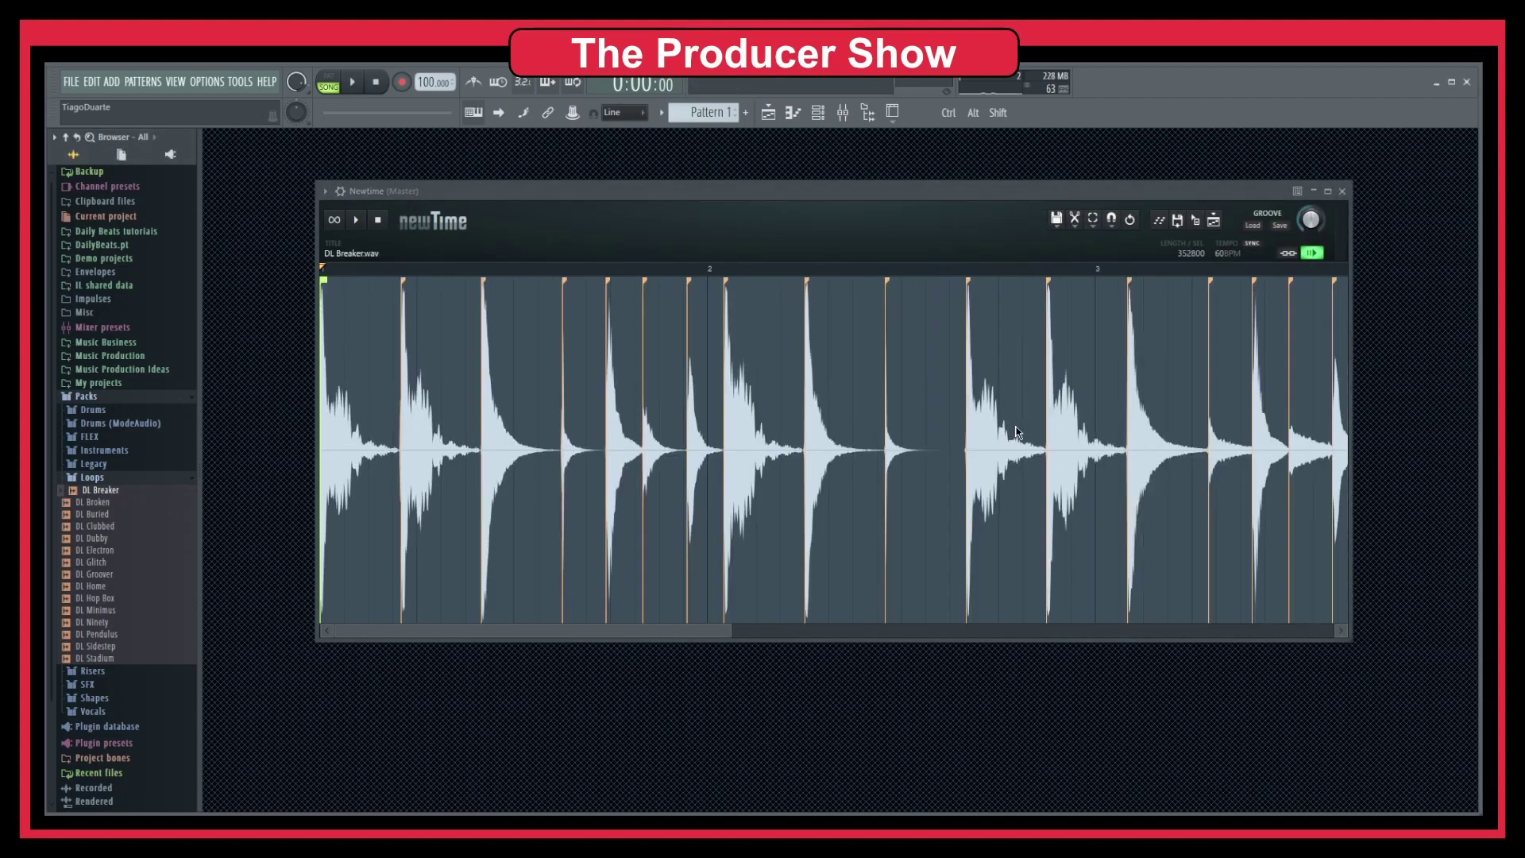
{"action": "left_click", "coordinate": [1262, 251]}
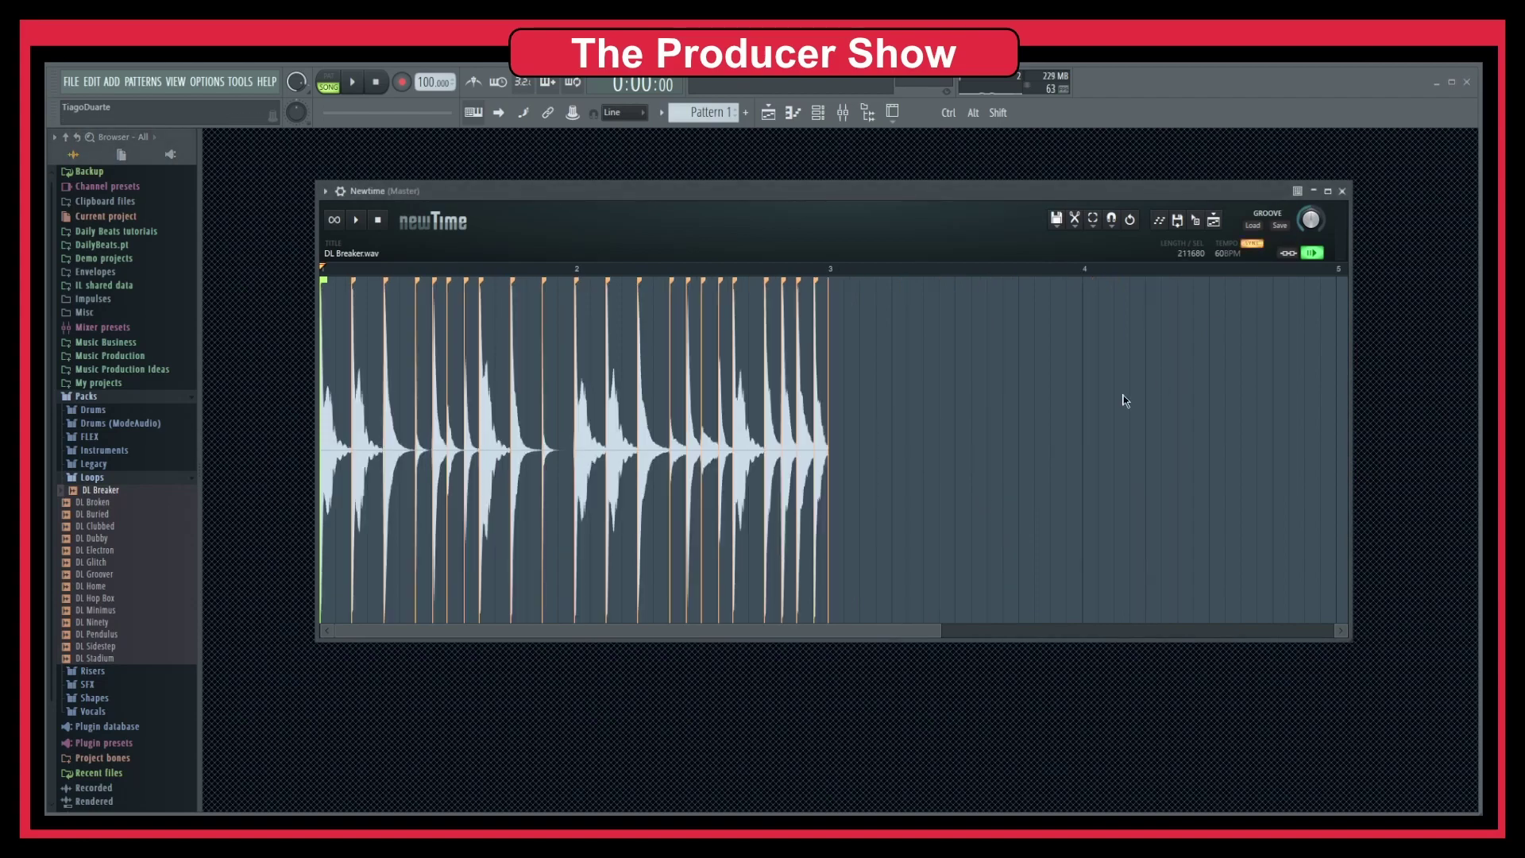
Step: Inspect the synced loop's slices against the bar grid and play it
{"action": "scroll", "coordinate": [535, 435], "scroll_direction": "up", "scroll_amount": 2}
{"action": "scroll", "coordinate": [556, 430], "scroll_direction": "up", "scroll_amount": 3}
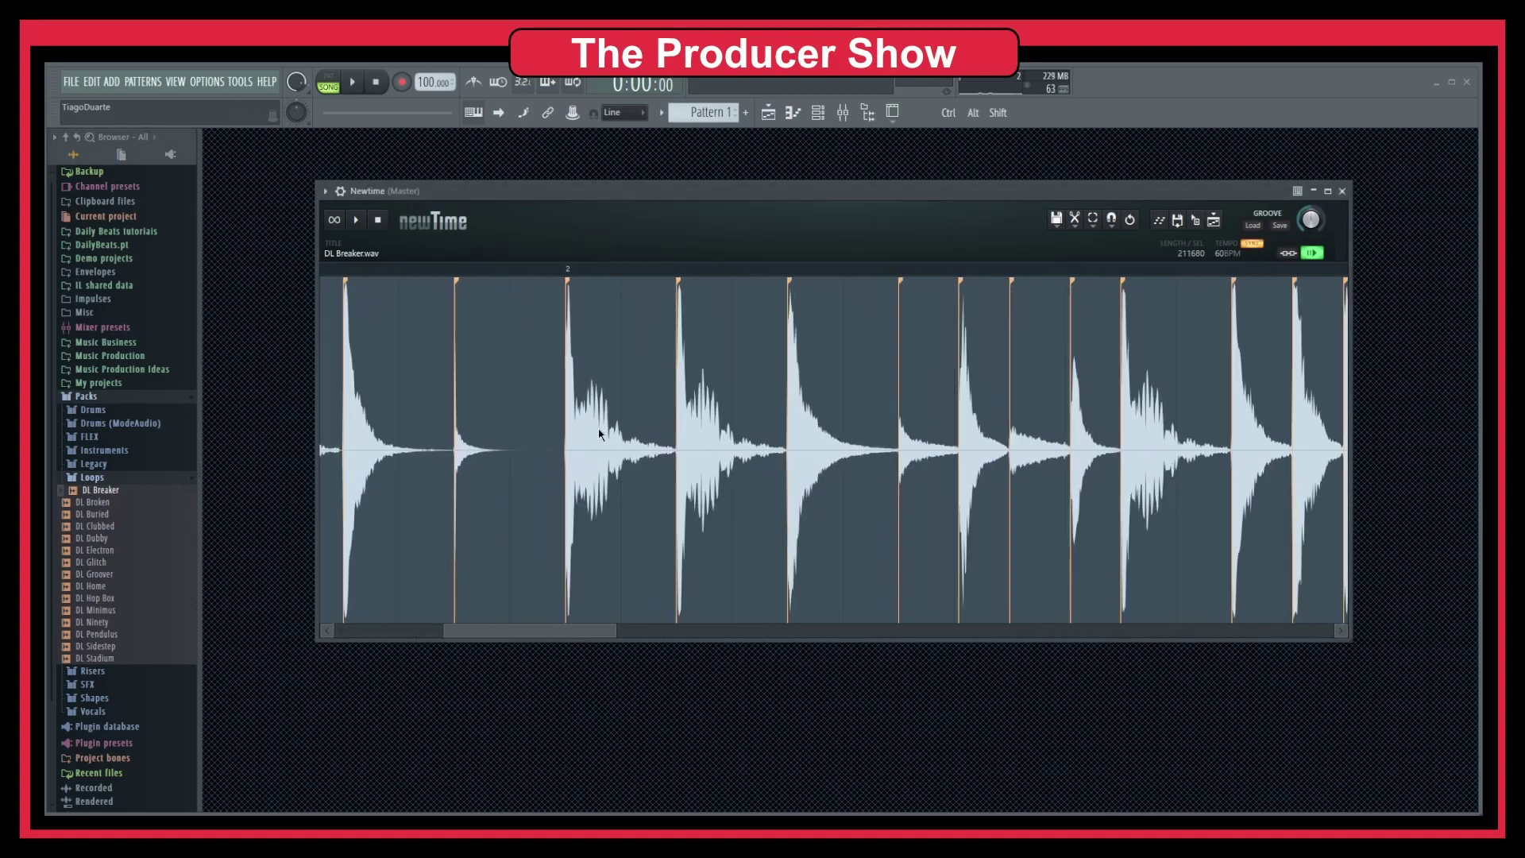
{"action": "scroll", "coordinate": [587, 477], "scroll_direction": "down", "scroll_amount": 5}
{"action": "key", "text": "space"}
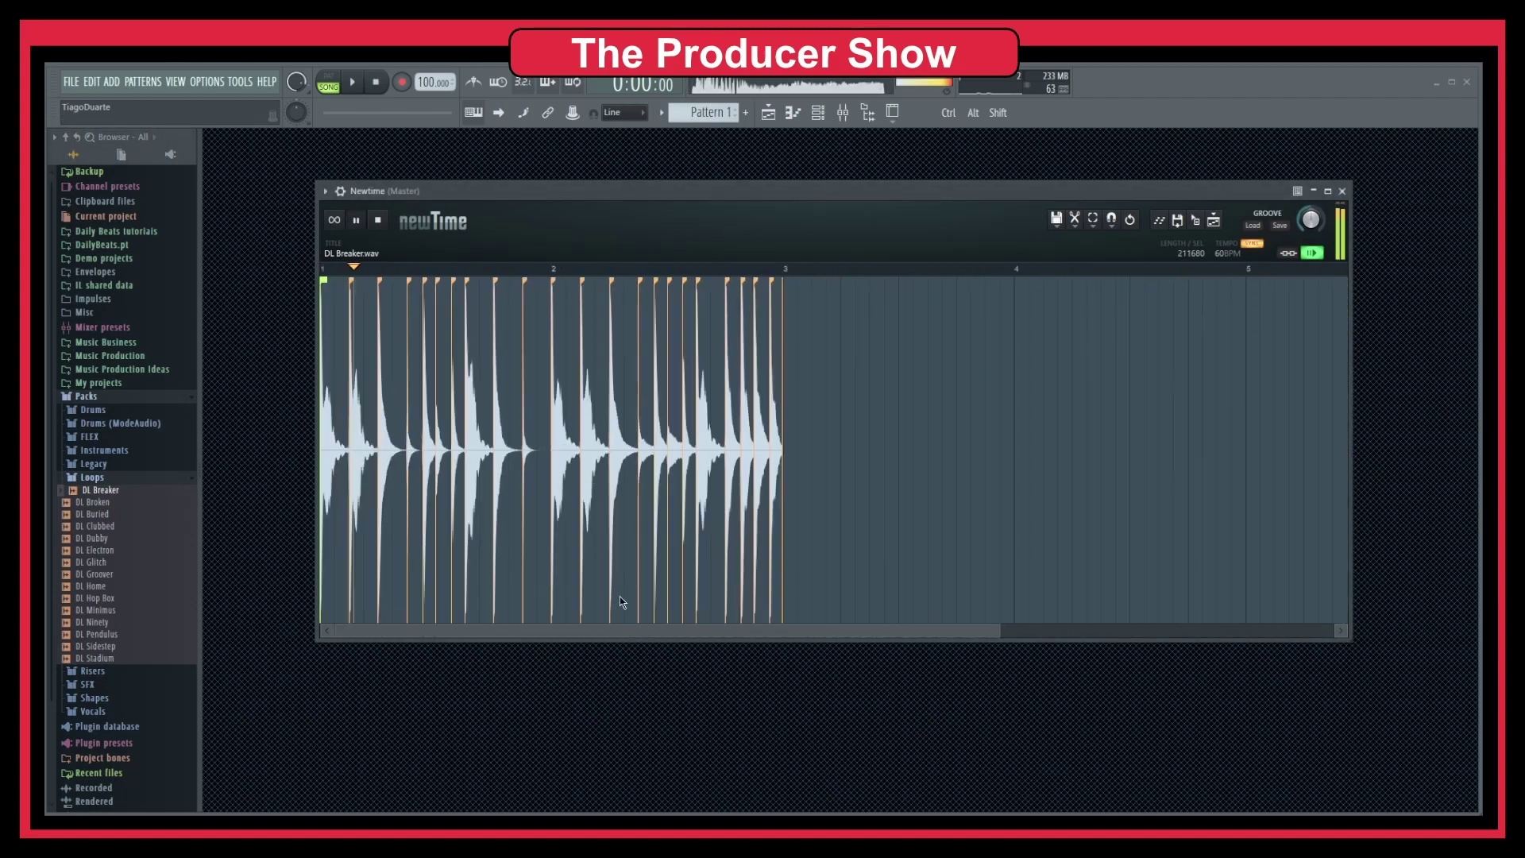
Step: Turn on looped playback in Newtime and audition the DL Breaker loop
{"action": "left_click_drag", "start_coordinate": [998, 628], "coordinate": [663, 633]}
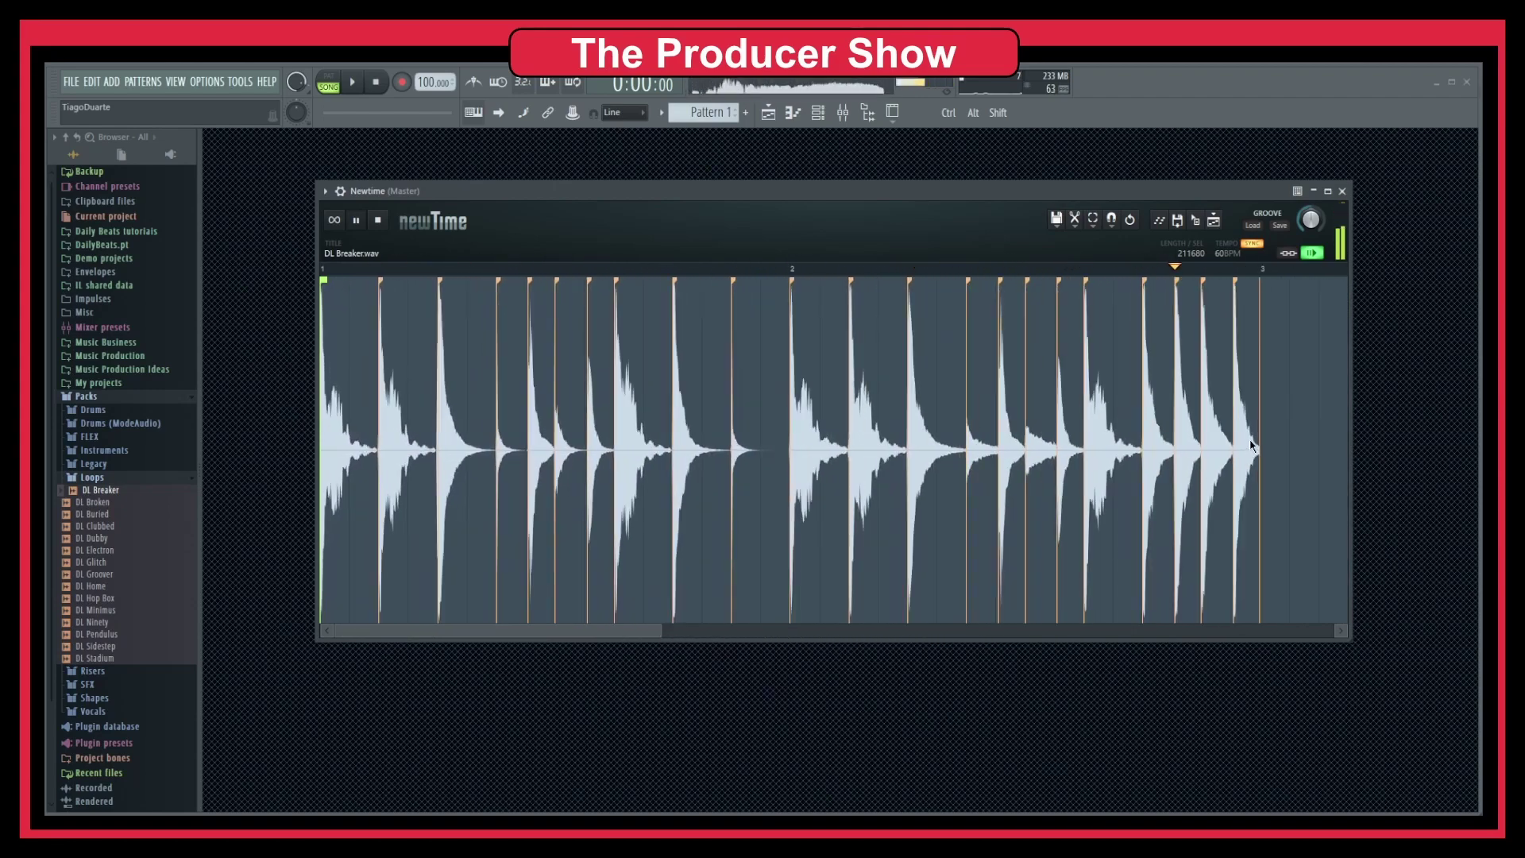
{"action": "key", "text": "space"}
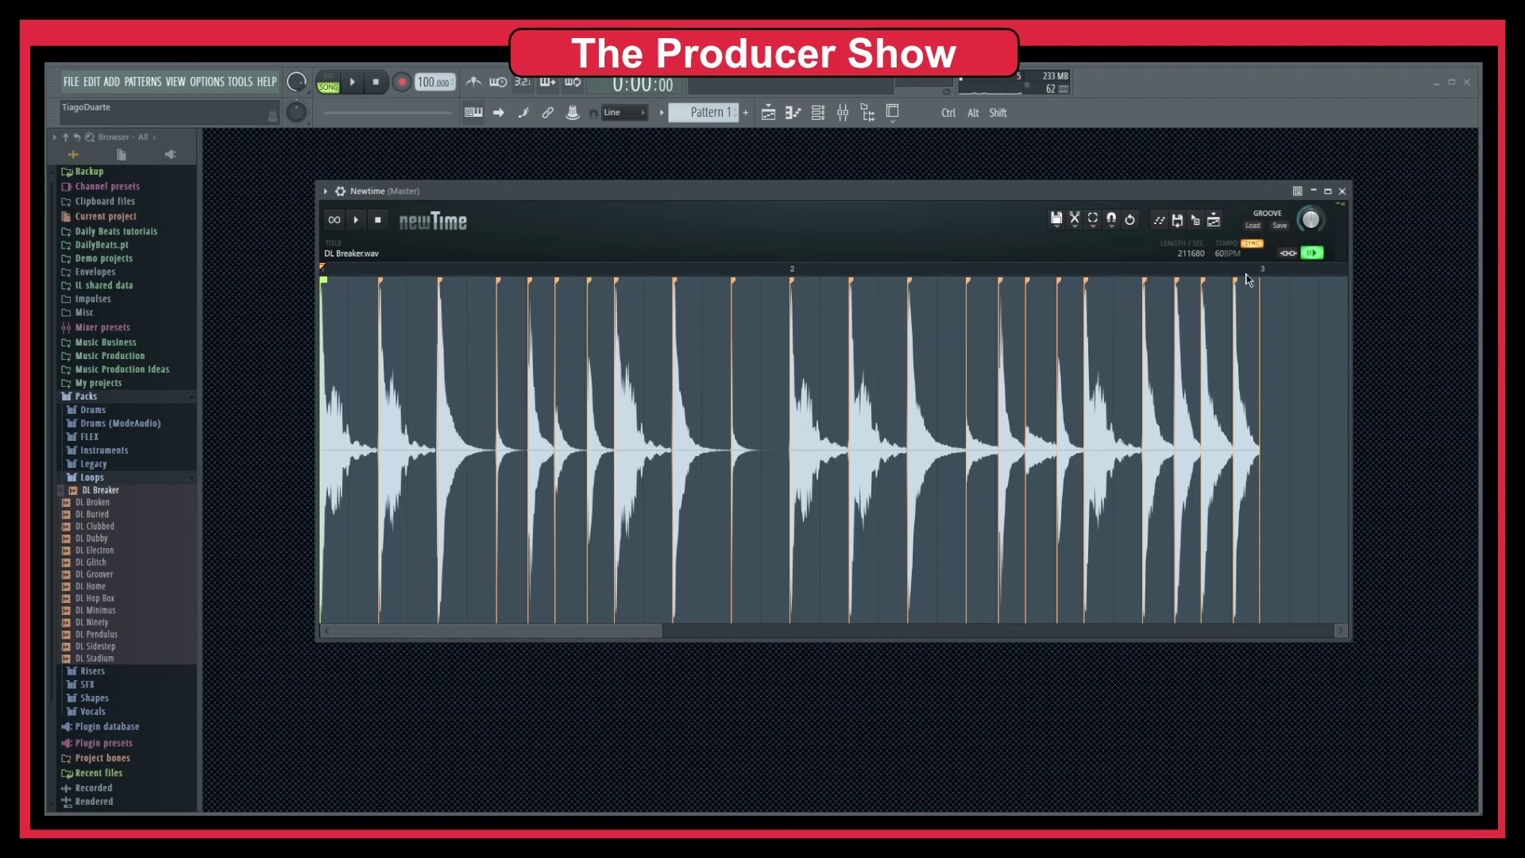
{"action": "left_click", "coordinate": [335, 221]}
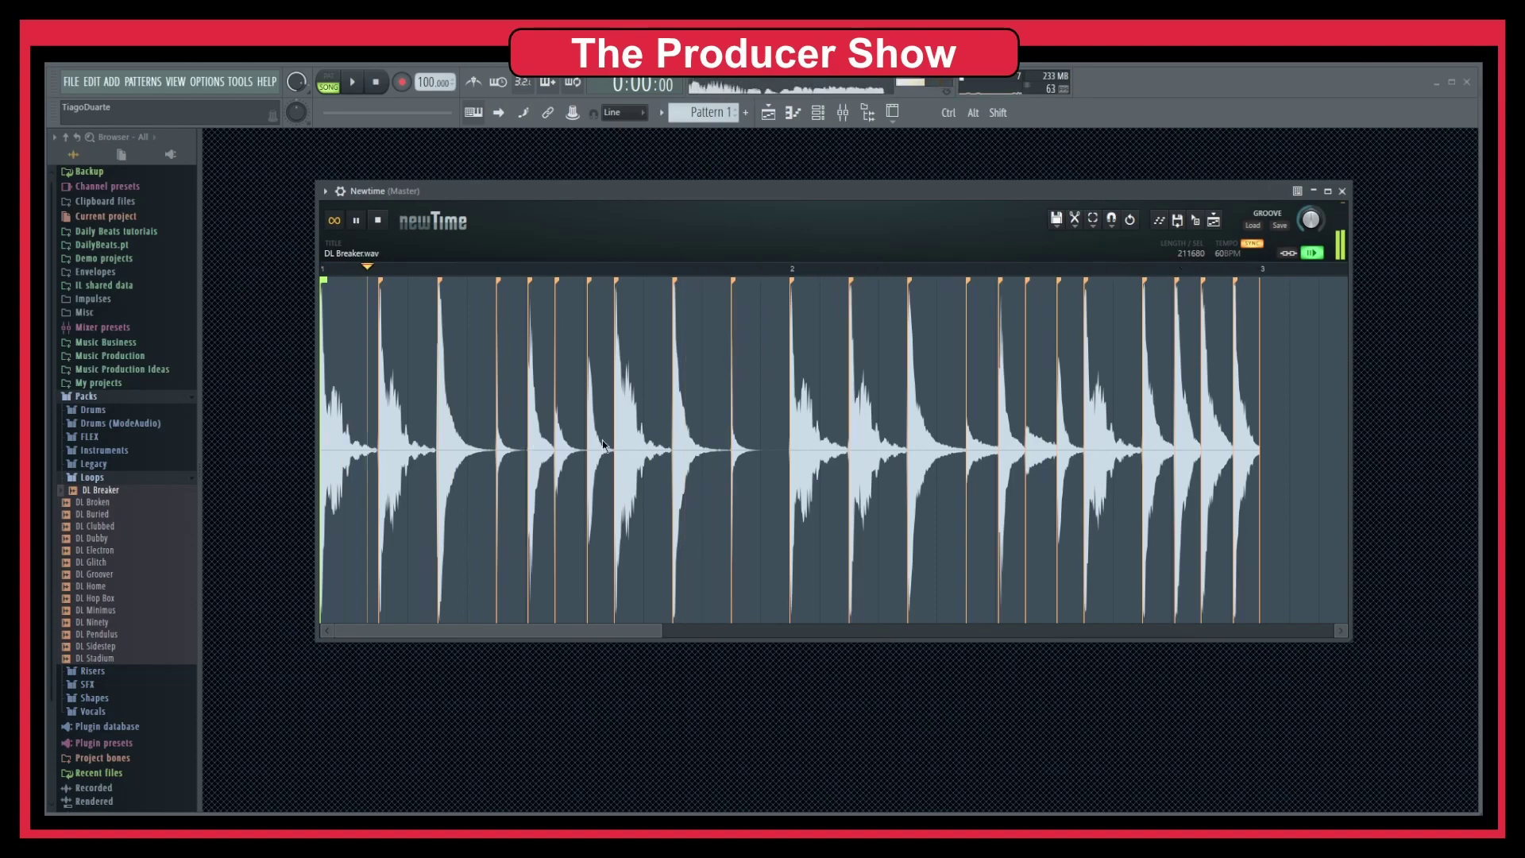
{"action": "left_click", "coordinate": [378, 220]}
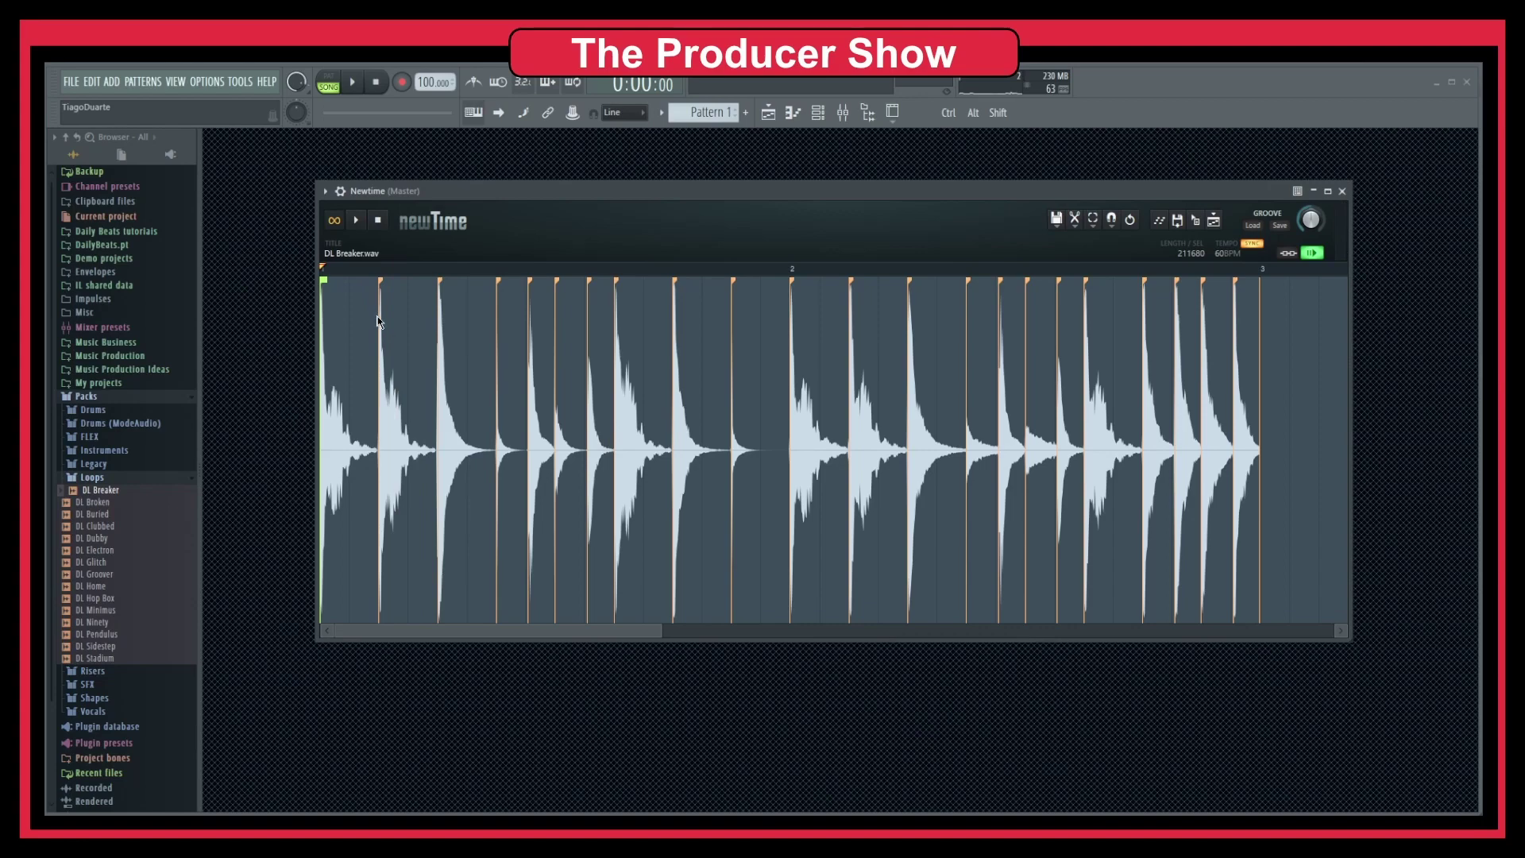
Step: Move the second hit's slice marker one grid line later and listen to the warped loop
{"action": "left_click_drag", "start_coordinate": [380, 321], "coordinate": [397, 323]}
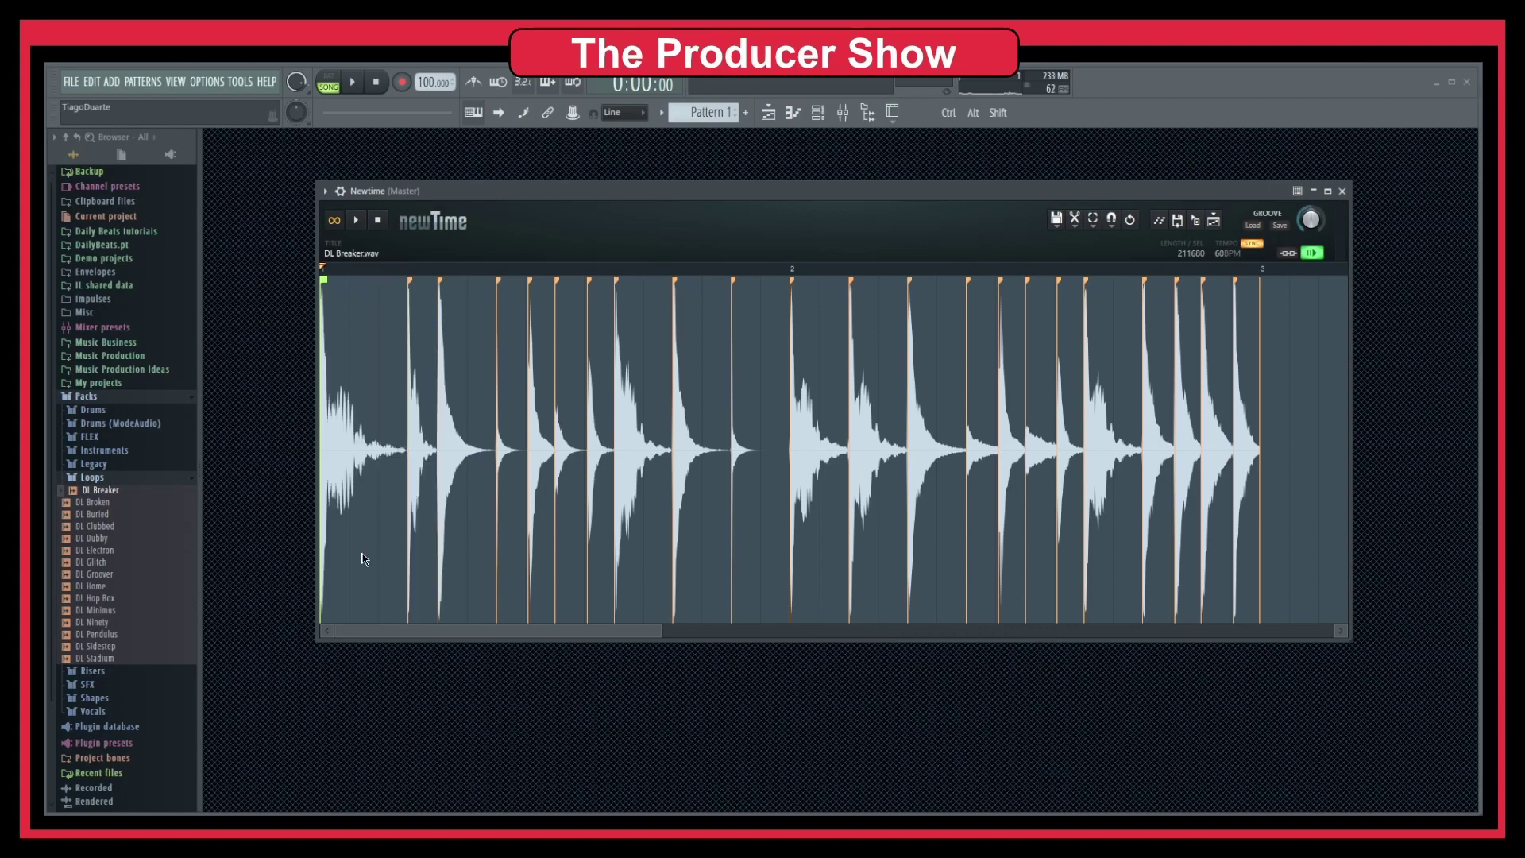
{"action": "key", "text": "space"}
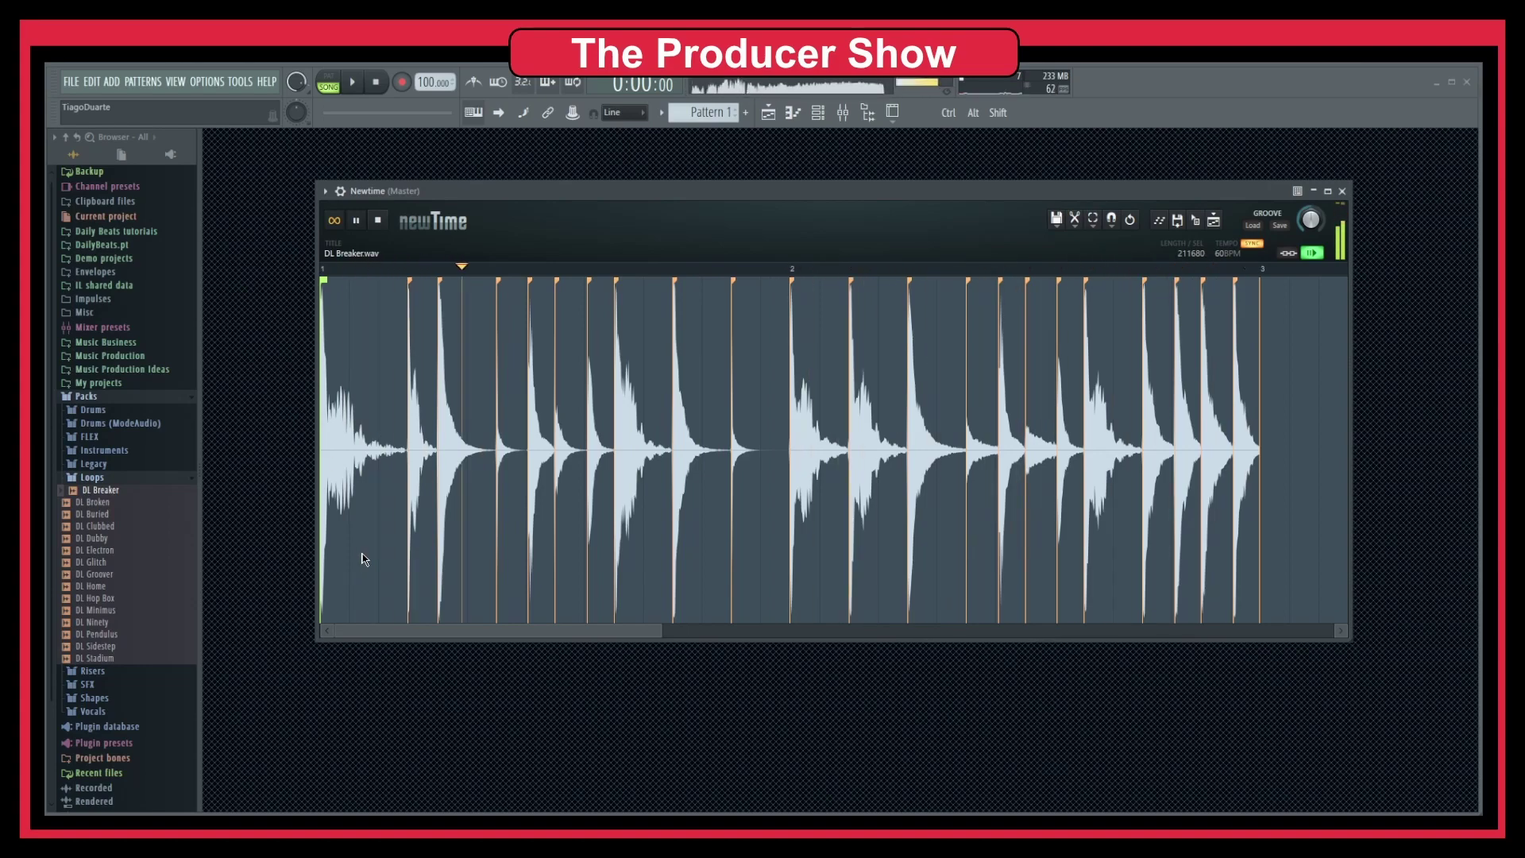
{"action": "key", "text": "space"}
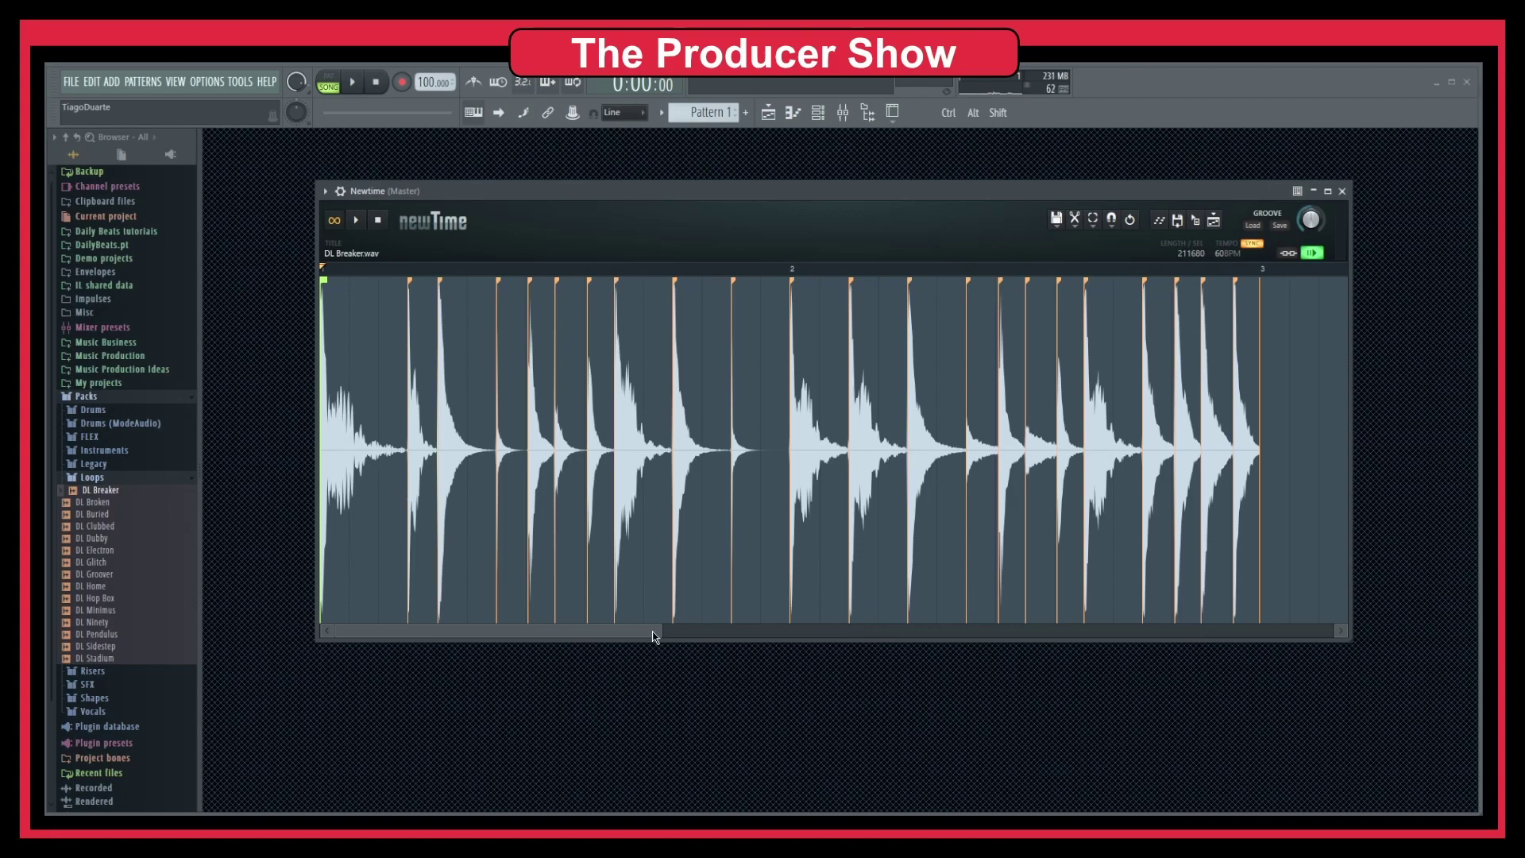
Step: Nudge the second hit's slice marker slightly later, off the grid, and play the loop to check it
{"action": "left_click_drag", "start_coordinate": [656, 636], "coordinate": [445, 638]}
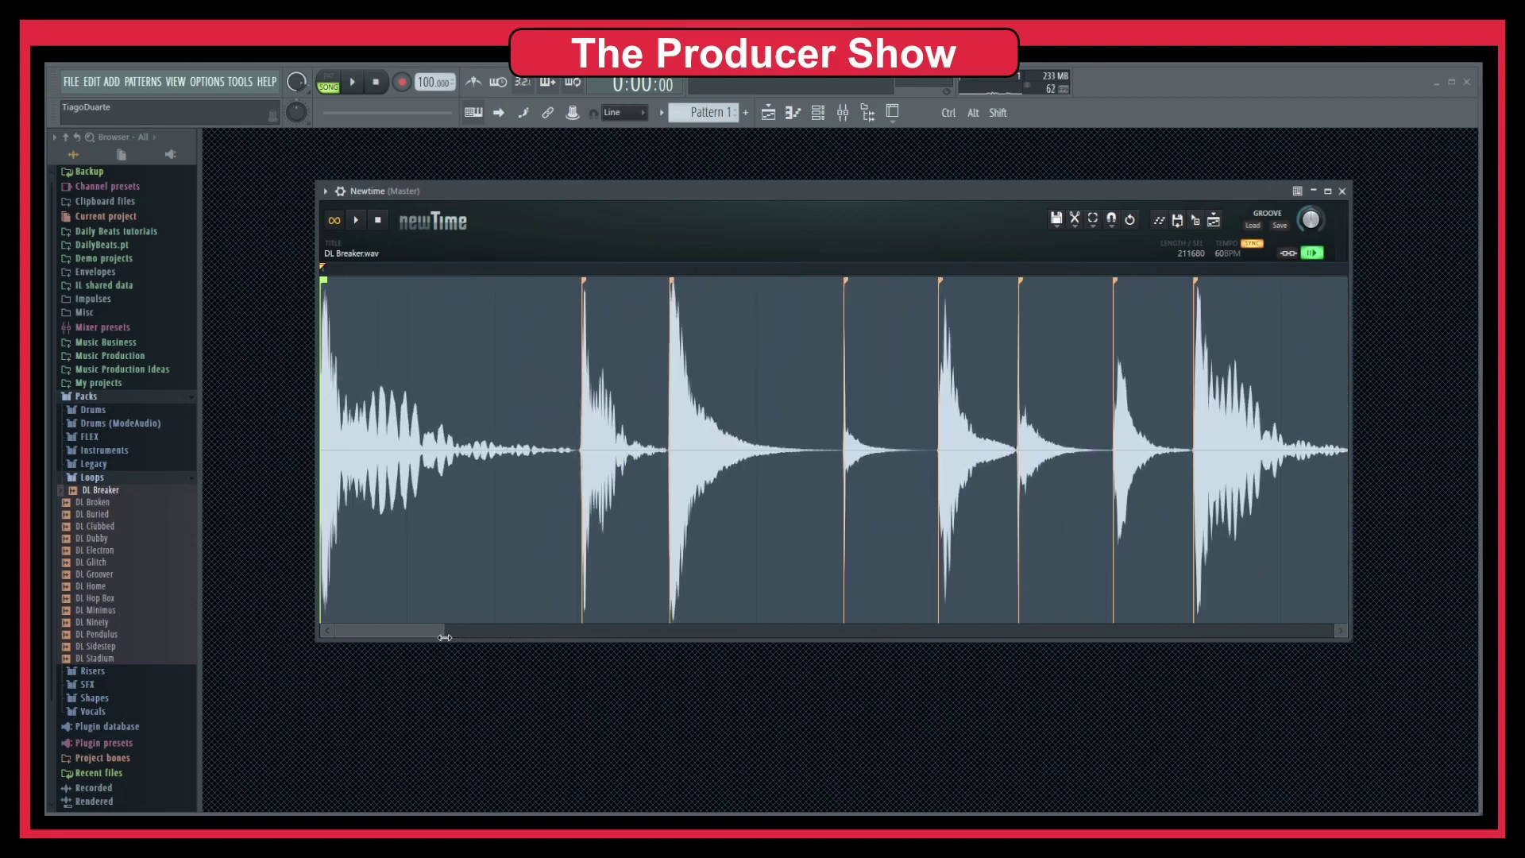
{"action": "left_click_drag", "start_coordinate": [585, 481], "coordinate": [598, 476]}
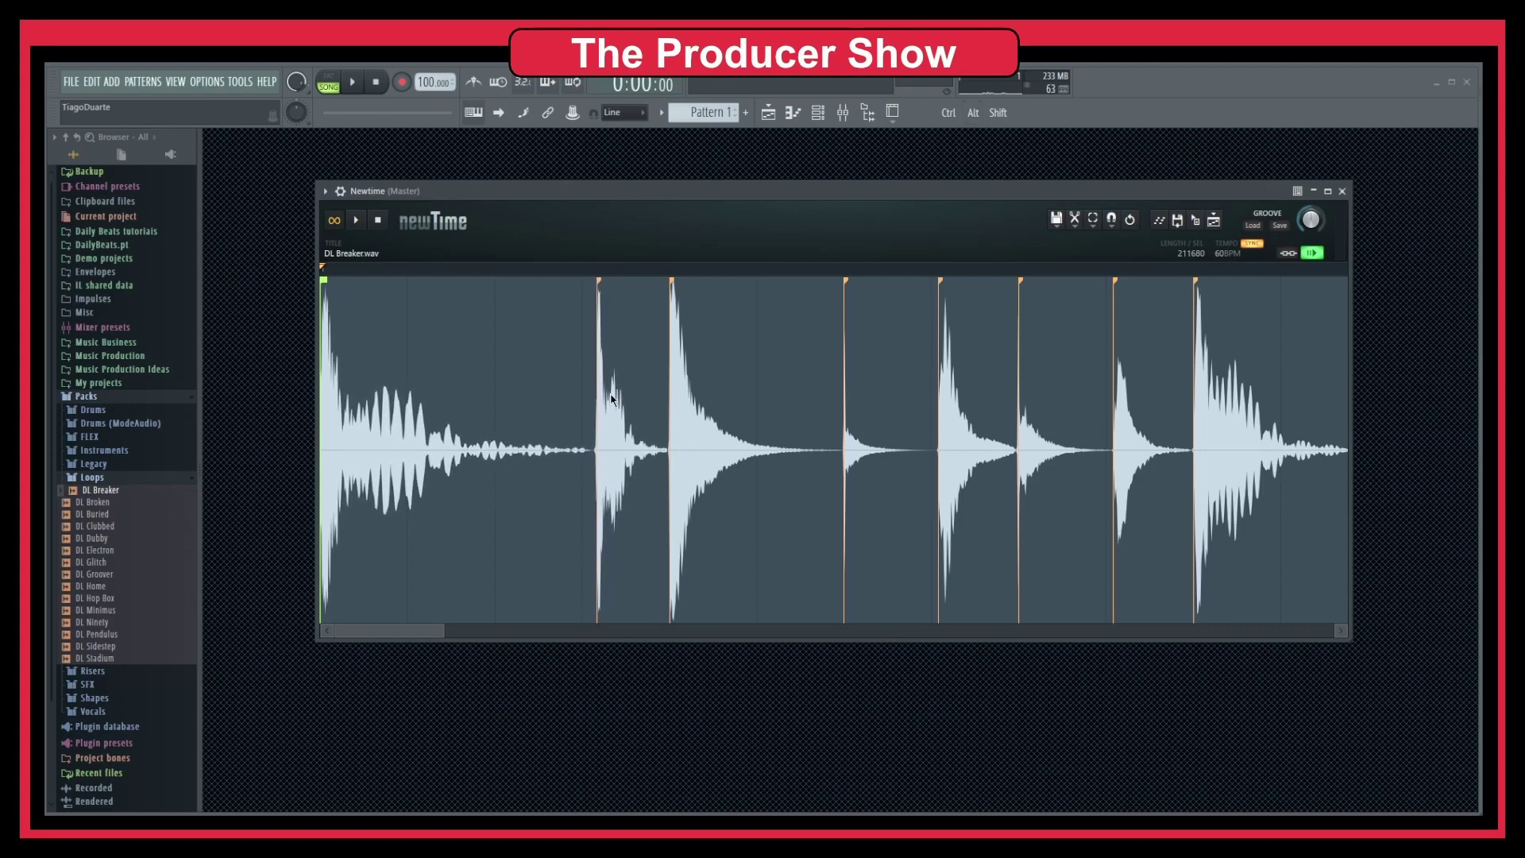
{"action": "key", "text": "space"}
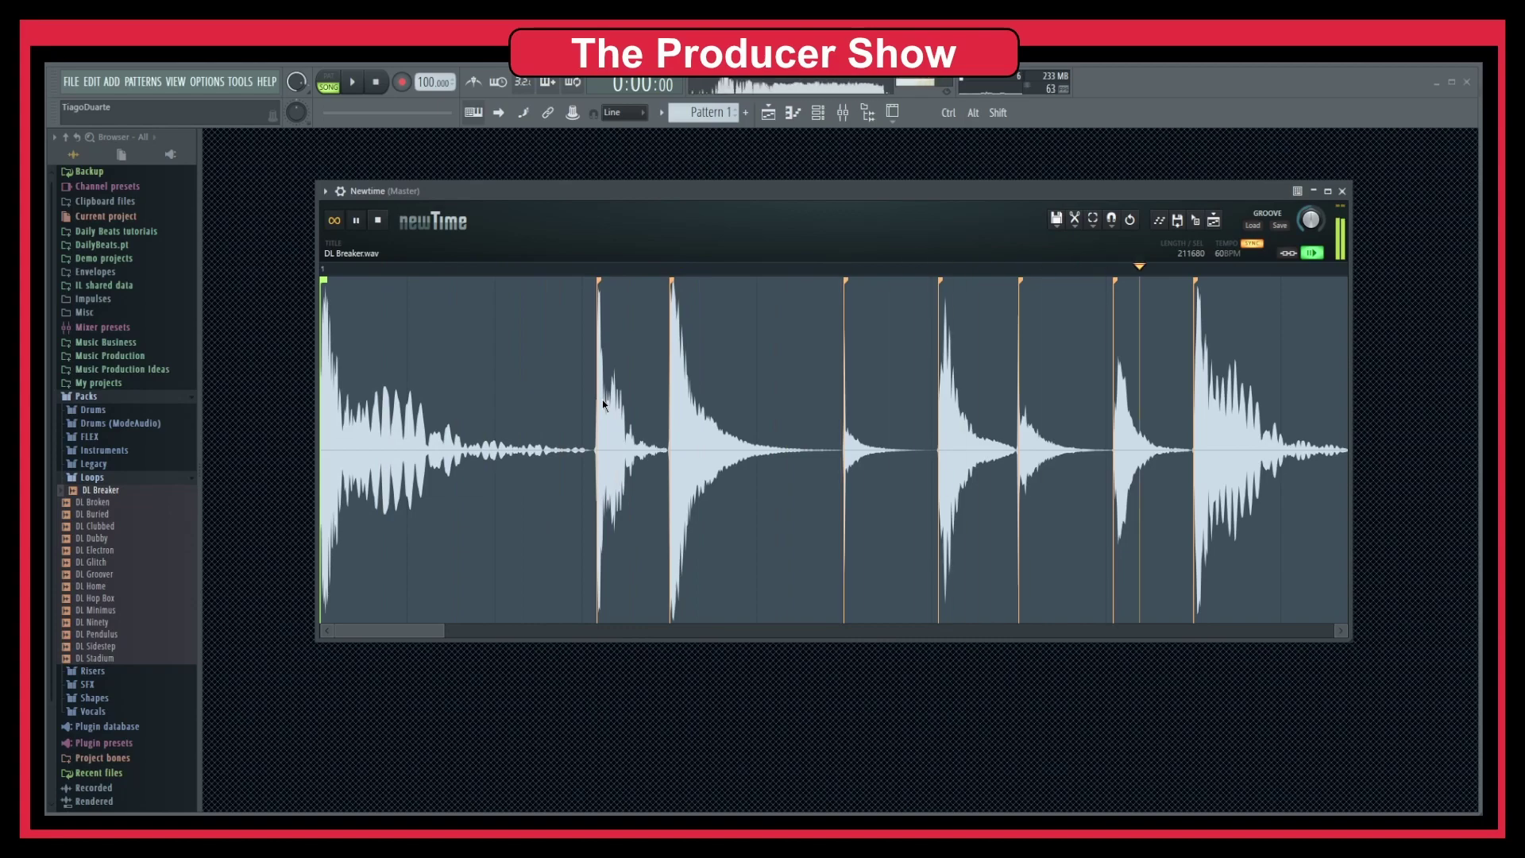
{"action": "key", "text": "space"}
{"action": "scroll", "coordinate": [601, 404], "scroll_direction": "down", "scroll_amount": 5}
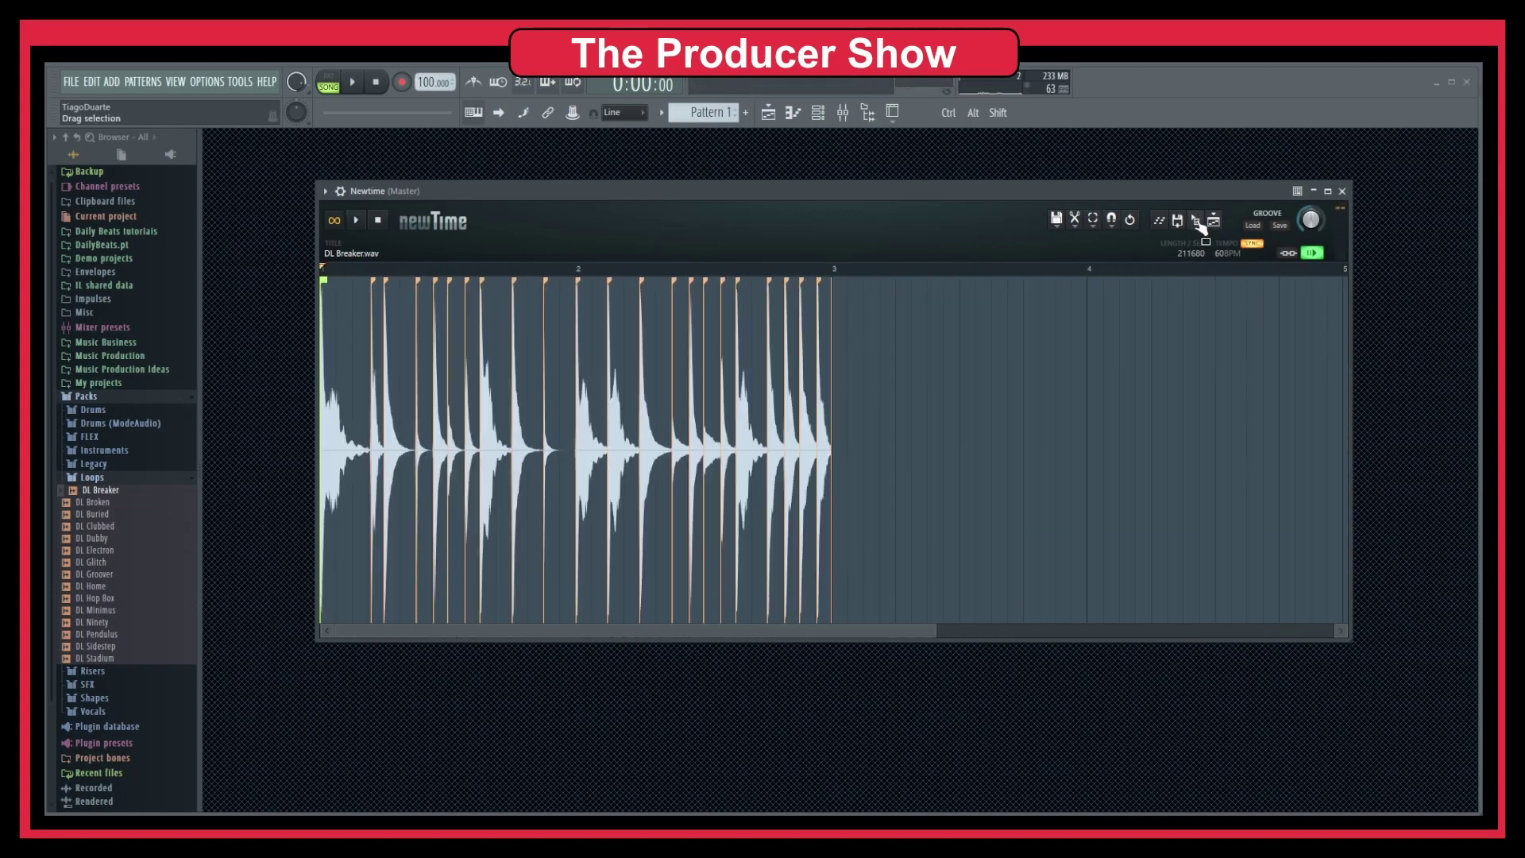
Step: Place the warped loop from Newtime on Playlist Track 1 at bar 1 and play the clip
{"action": "left_click_drag", "start_coordinate": [1199, 226], "coordinate": [484, 318]}
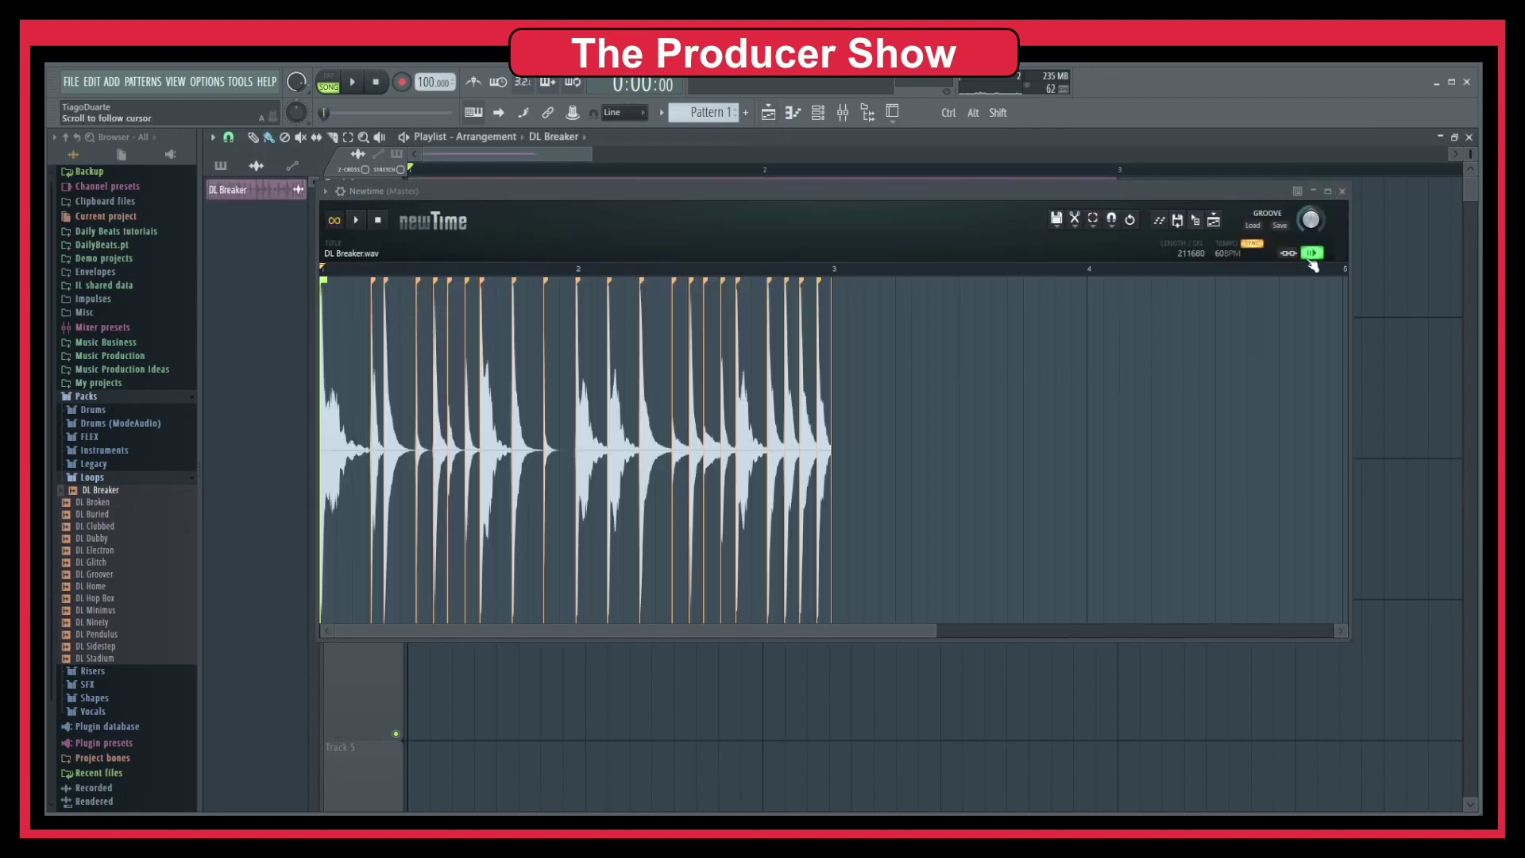
{"action": "left_click", "coordinate": [1342, 191]}
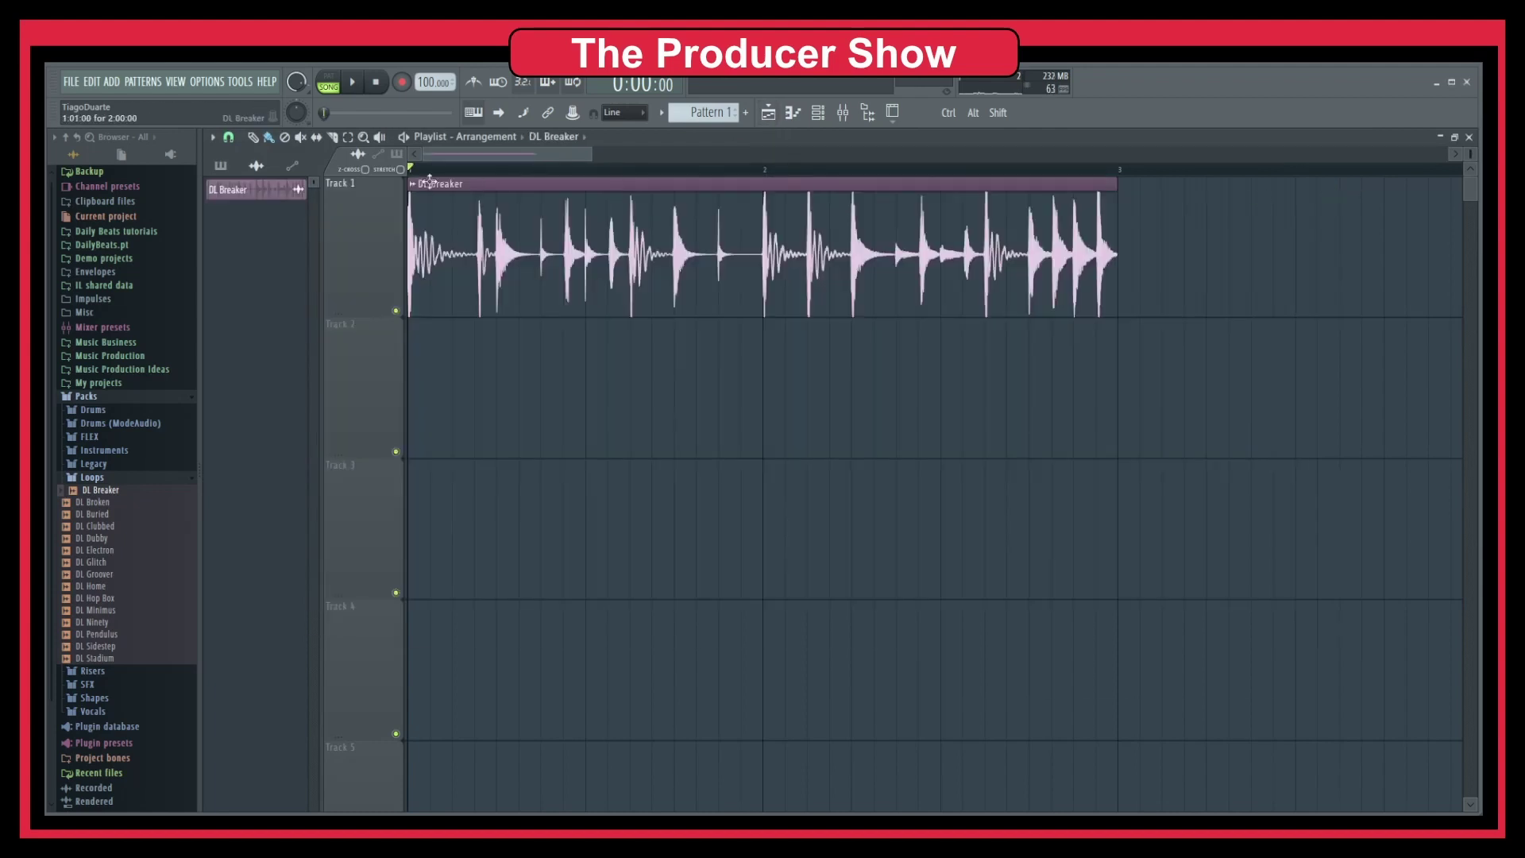
{"action": "key", "text": "space"}
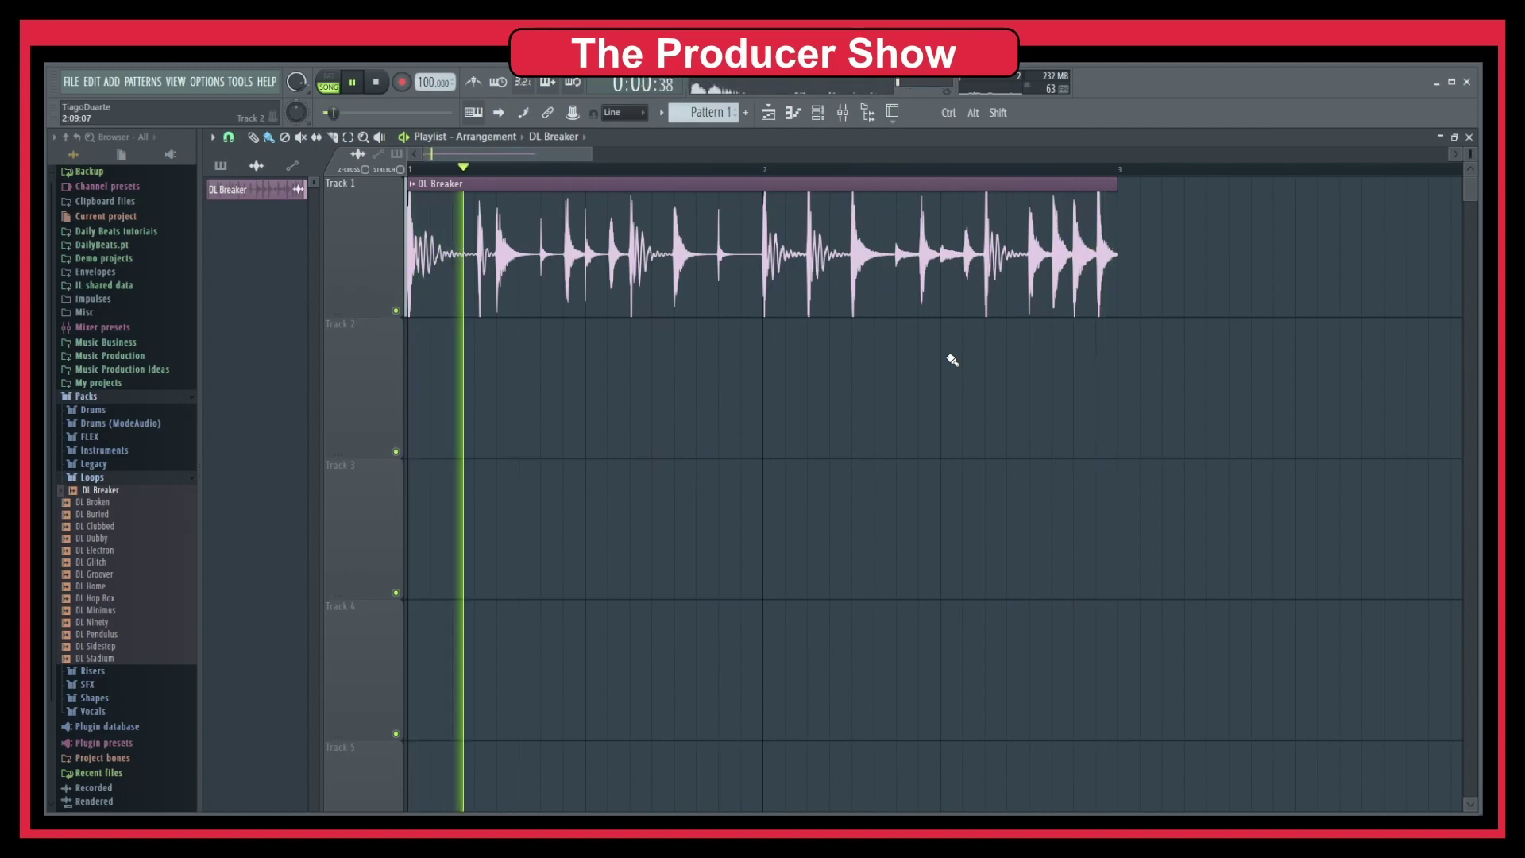
{"action": "key", "text": "space"}
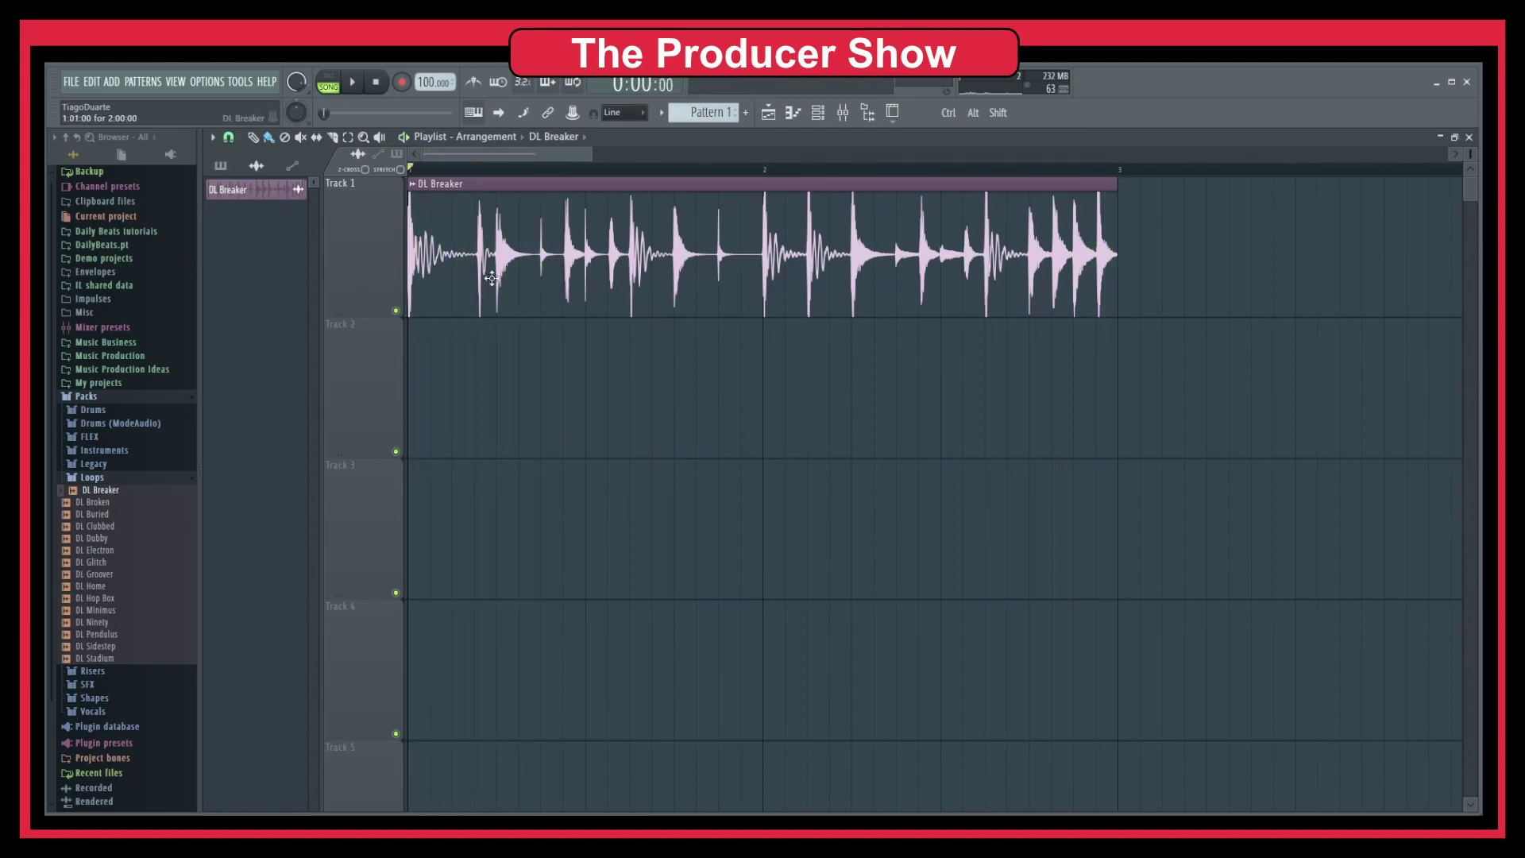
Step: Delete the DL Breaker clip from the Playlist and reopen Newtime from the Master mixer track
{"action": "right_click", "coordinate": [794, 278]}
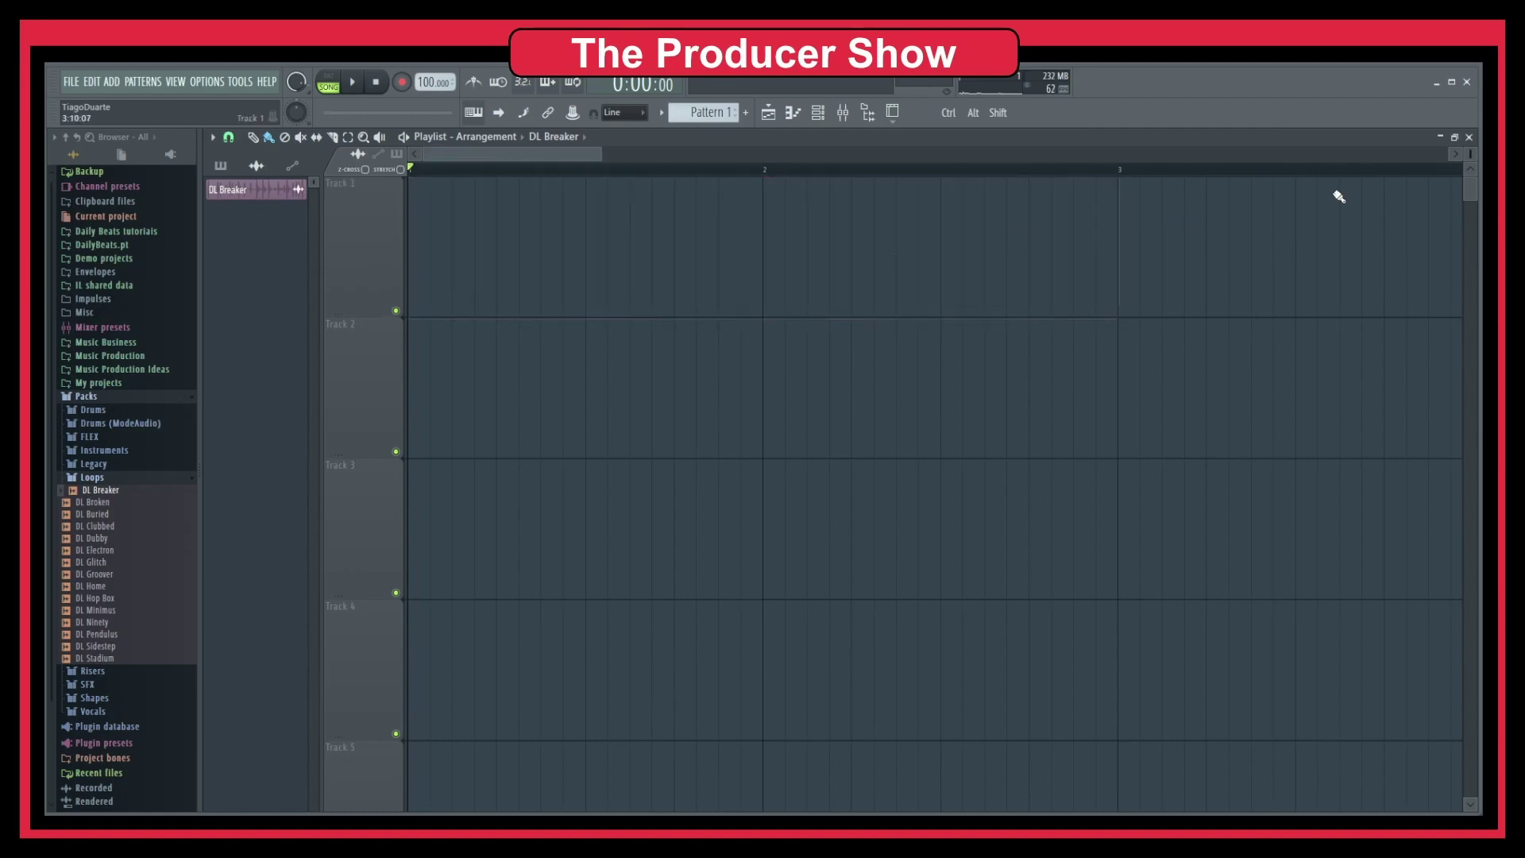
{"action": "left_click", "coordinate": [1470, 137]}
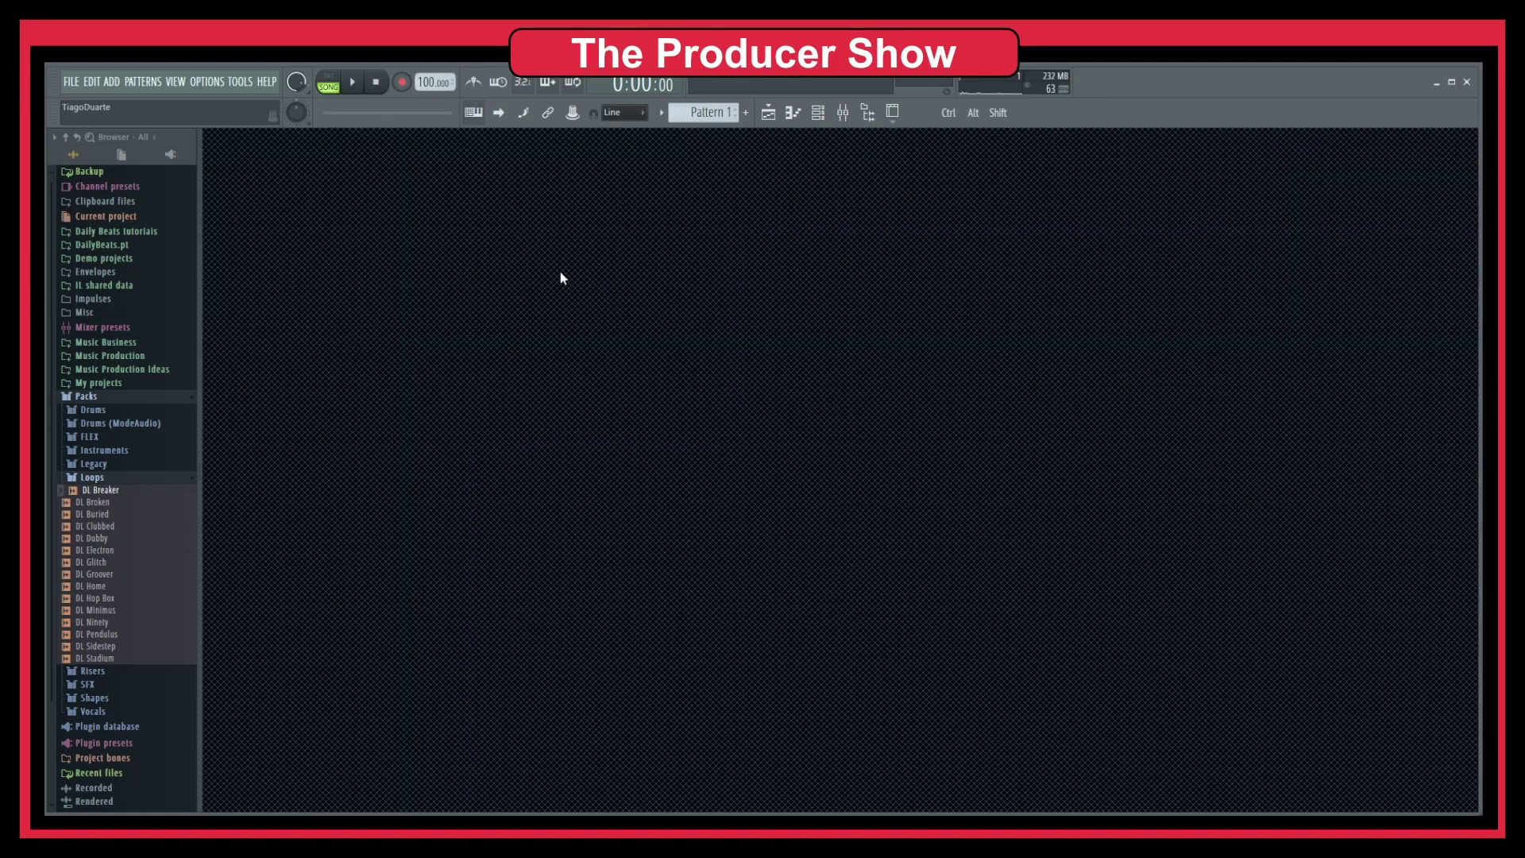
{"action": "left_click", "coordinate": [842, 111]}
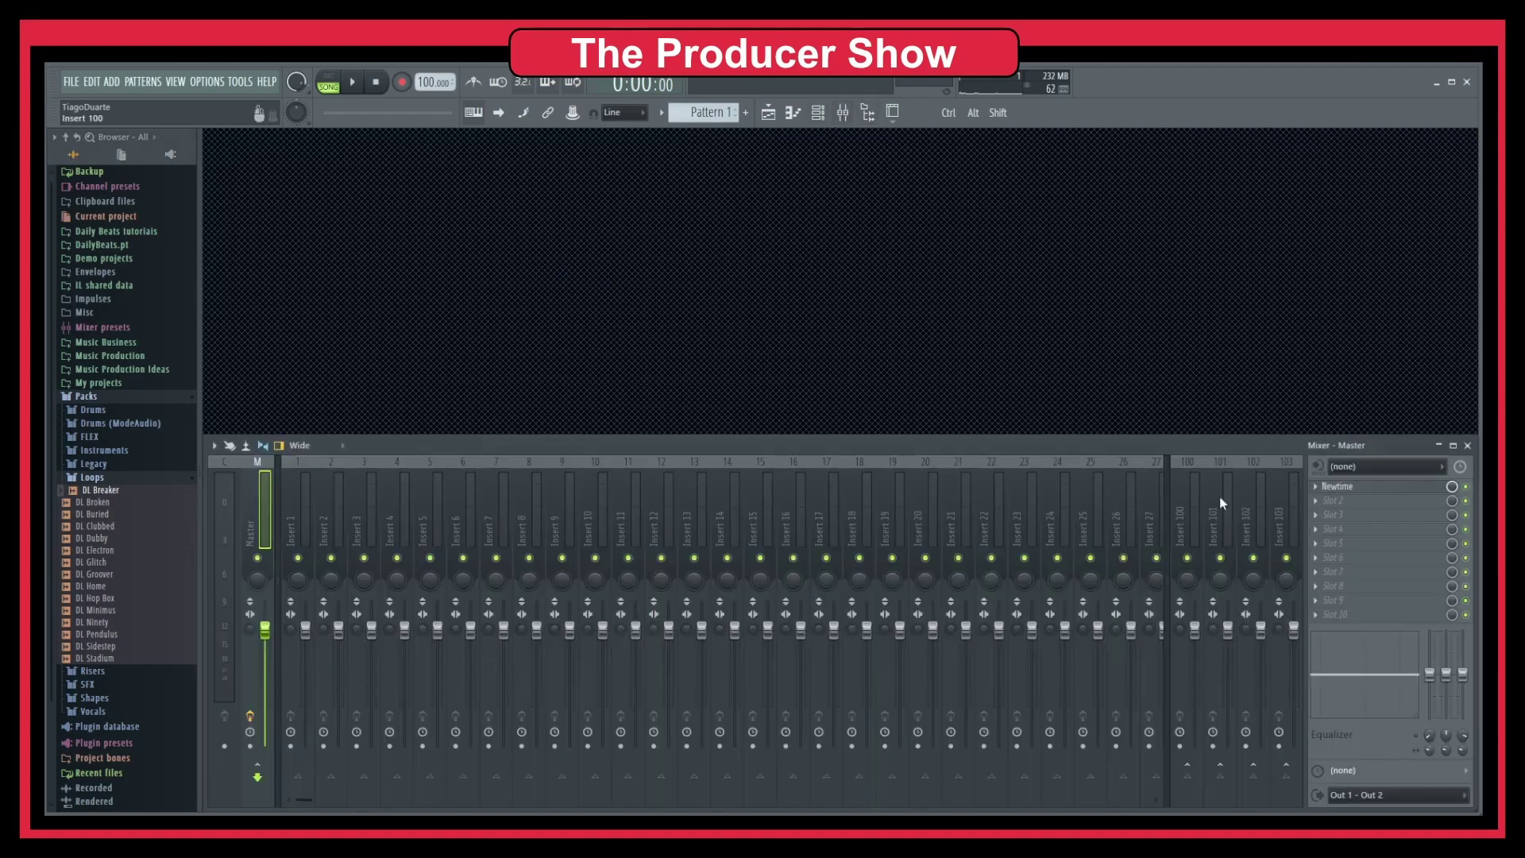
{"action": "left_click", "coordinate": [1374, 486]}
{"action": "left_click", "coordinate": [1467, 446]}
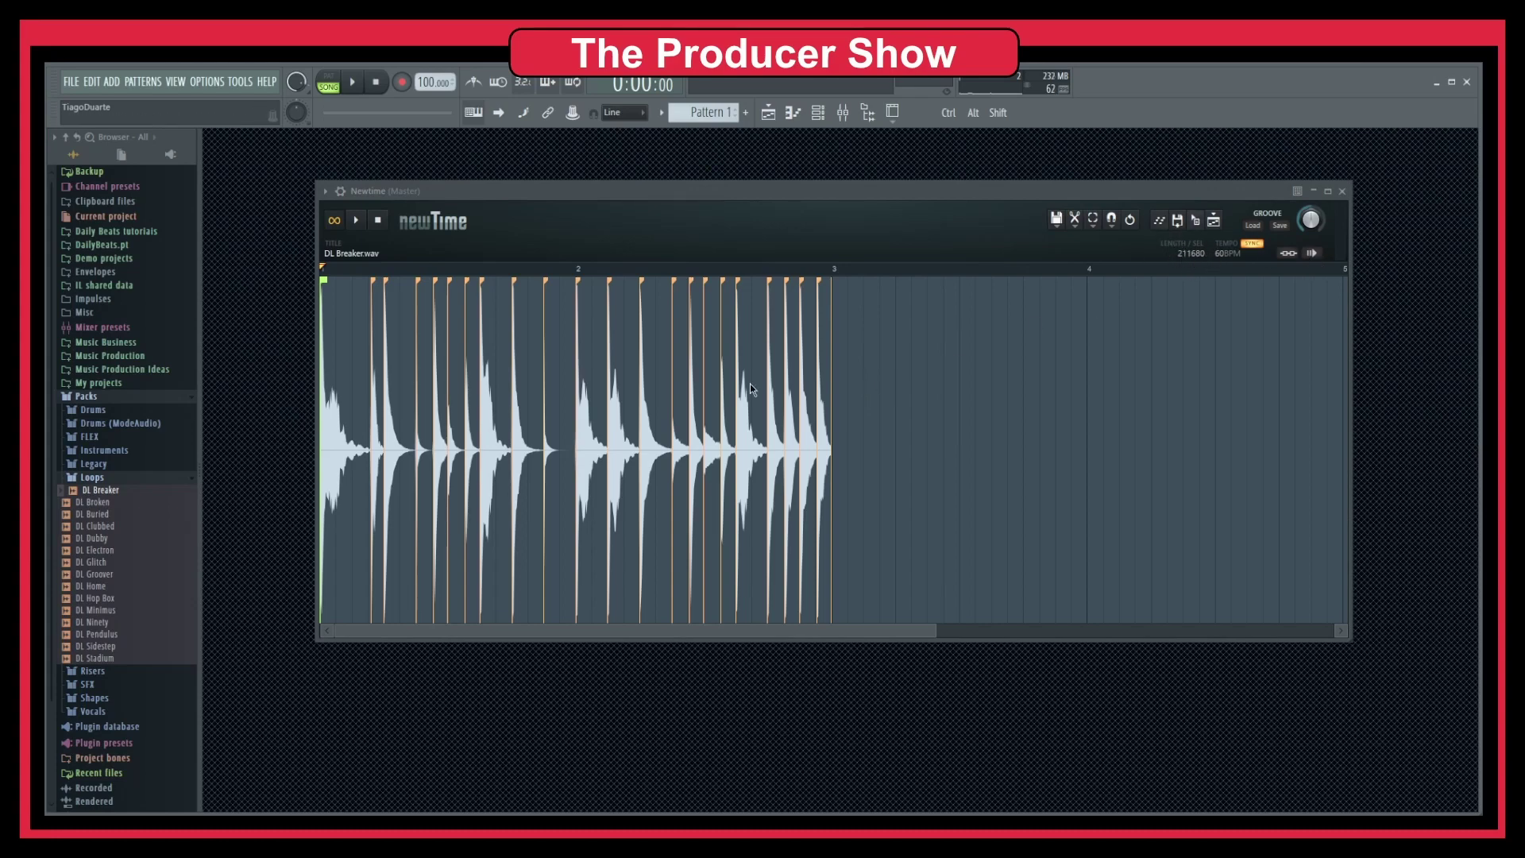
Step: Move the second hit's slice marker back to its original grid line
{"action": "left_click_drag", "start_coordinate": [931, 630], "coordinate": [658, 627]}
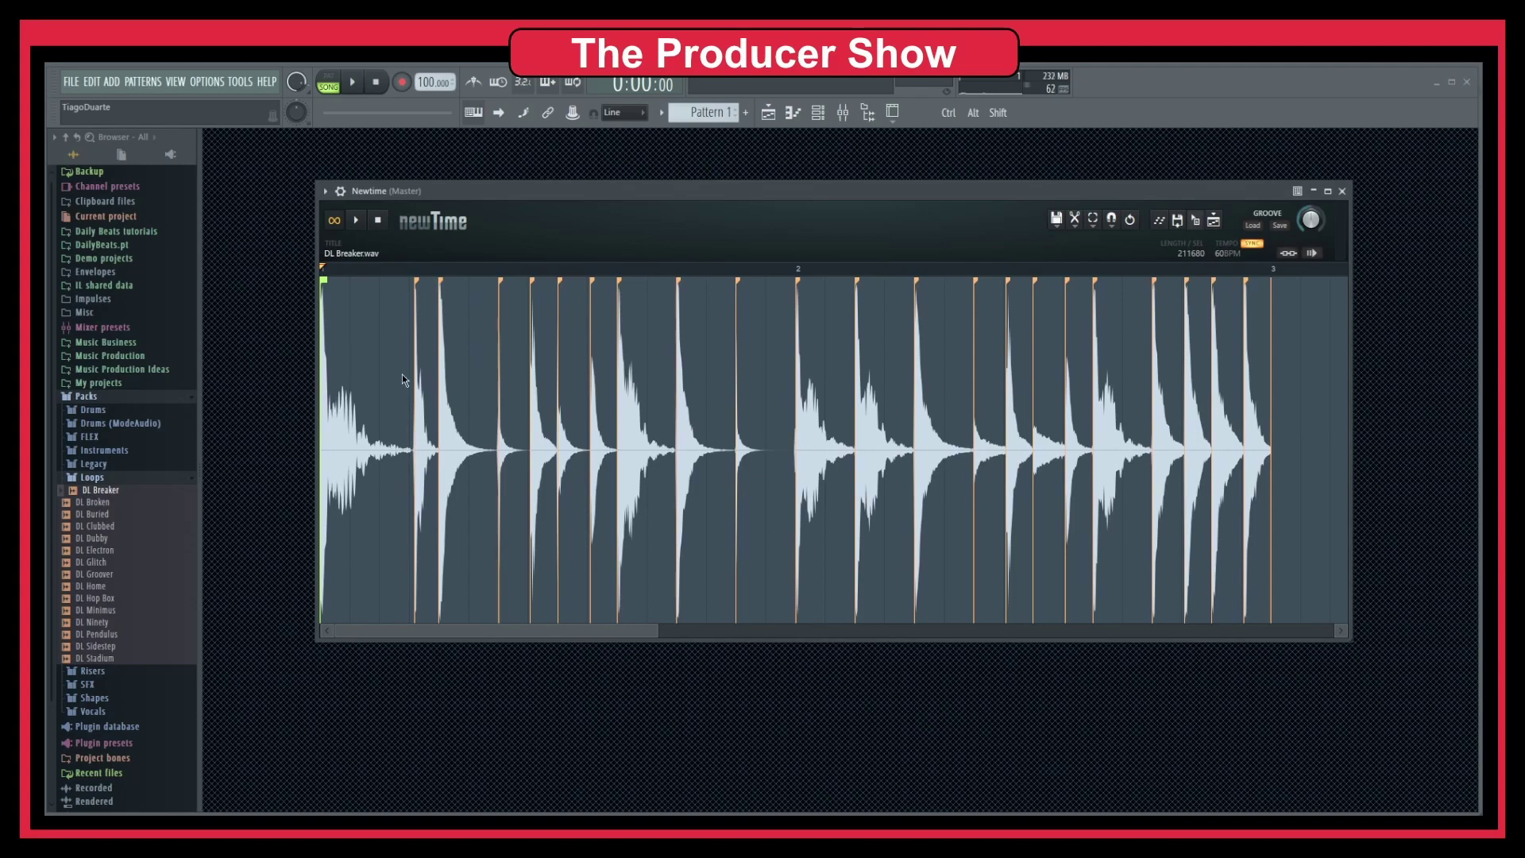
{"action": "left_click_drag", "start_coordinate": [415, 369], "coordinate": [386, 371]}
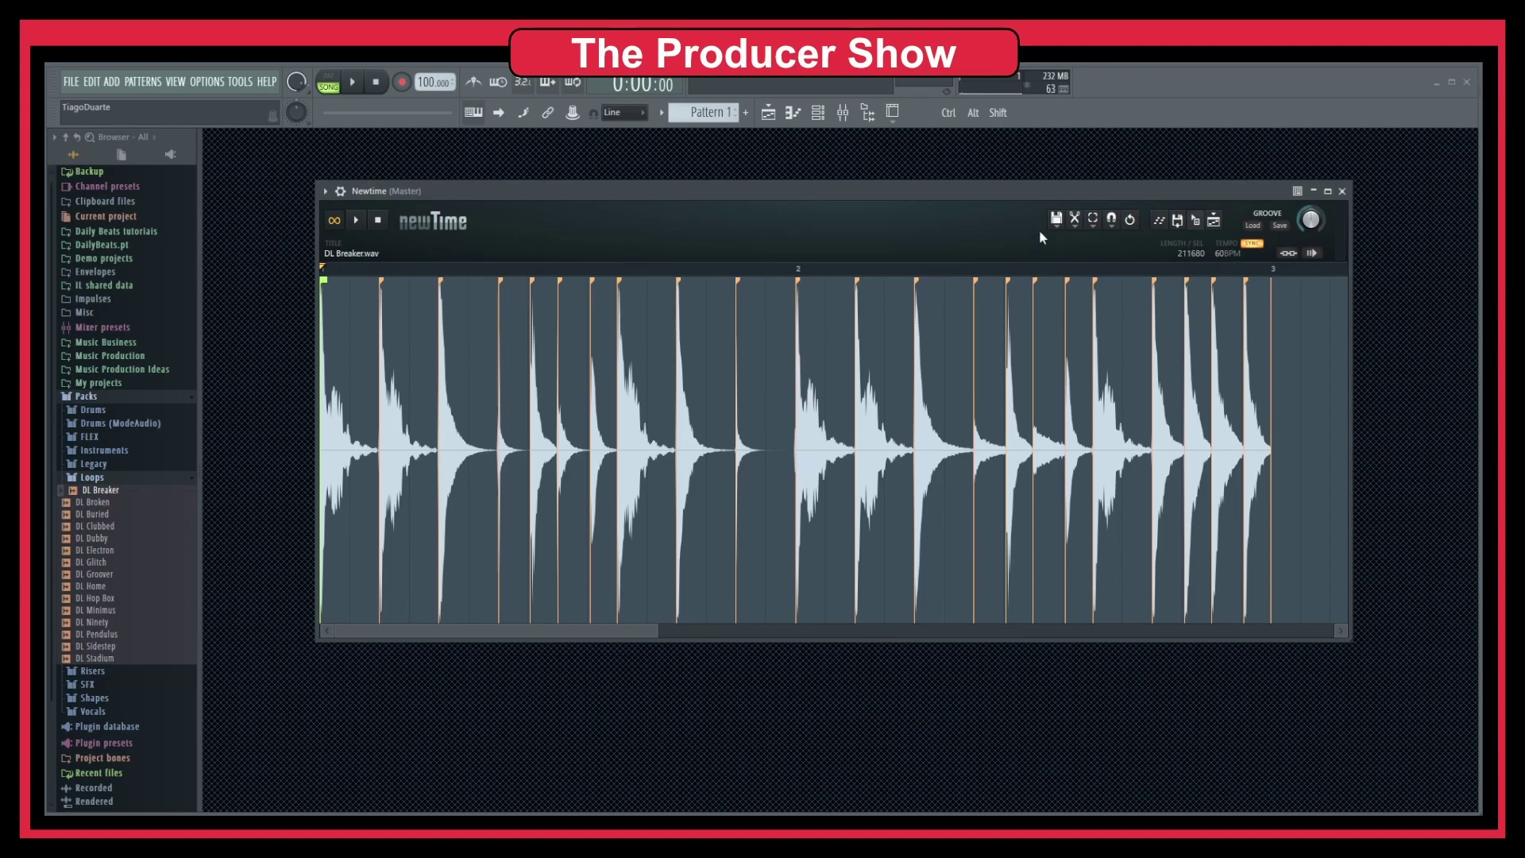
{"action": "left_click", "coordinate": [1111, 225]}
{"action": "left_click", "coordinate": [1076, 226]}
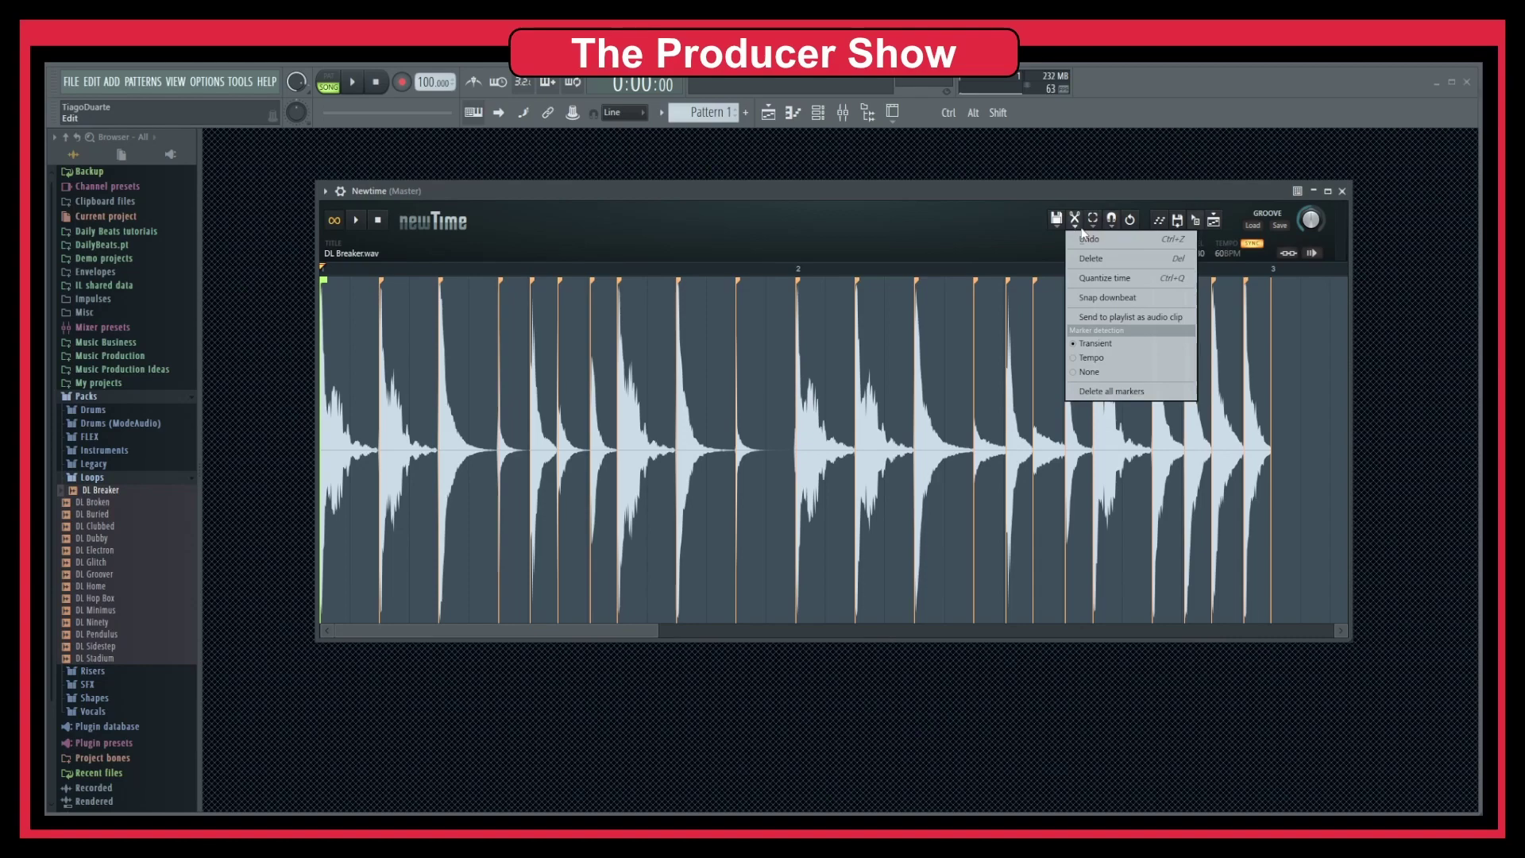
{"action": "left_click", "coordinate": [1096, 226]}
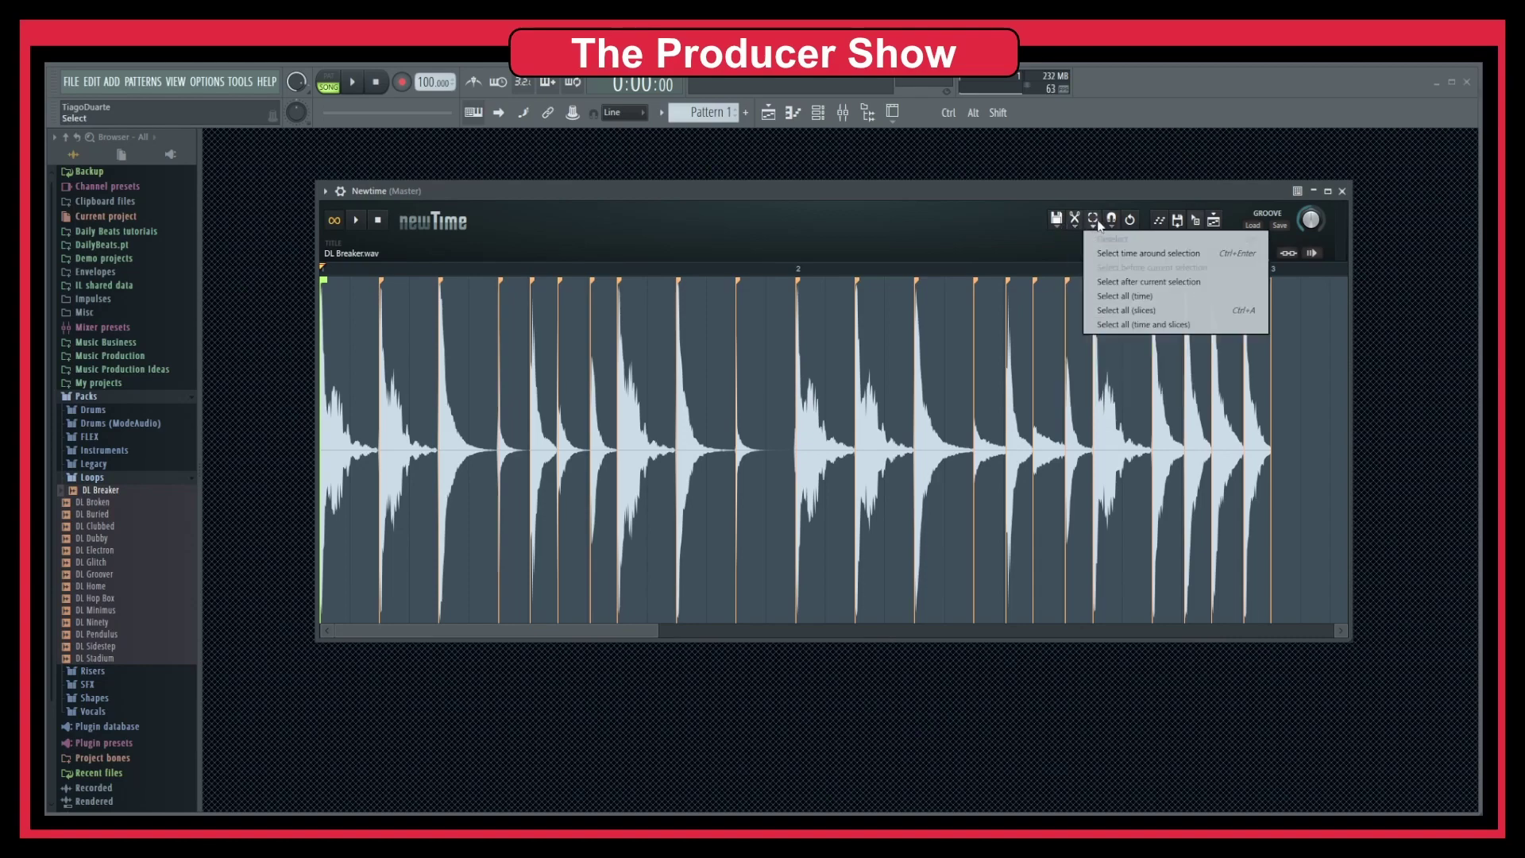
{"action": "left_click", "coordinate": [1226, 221]}
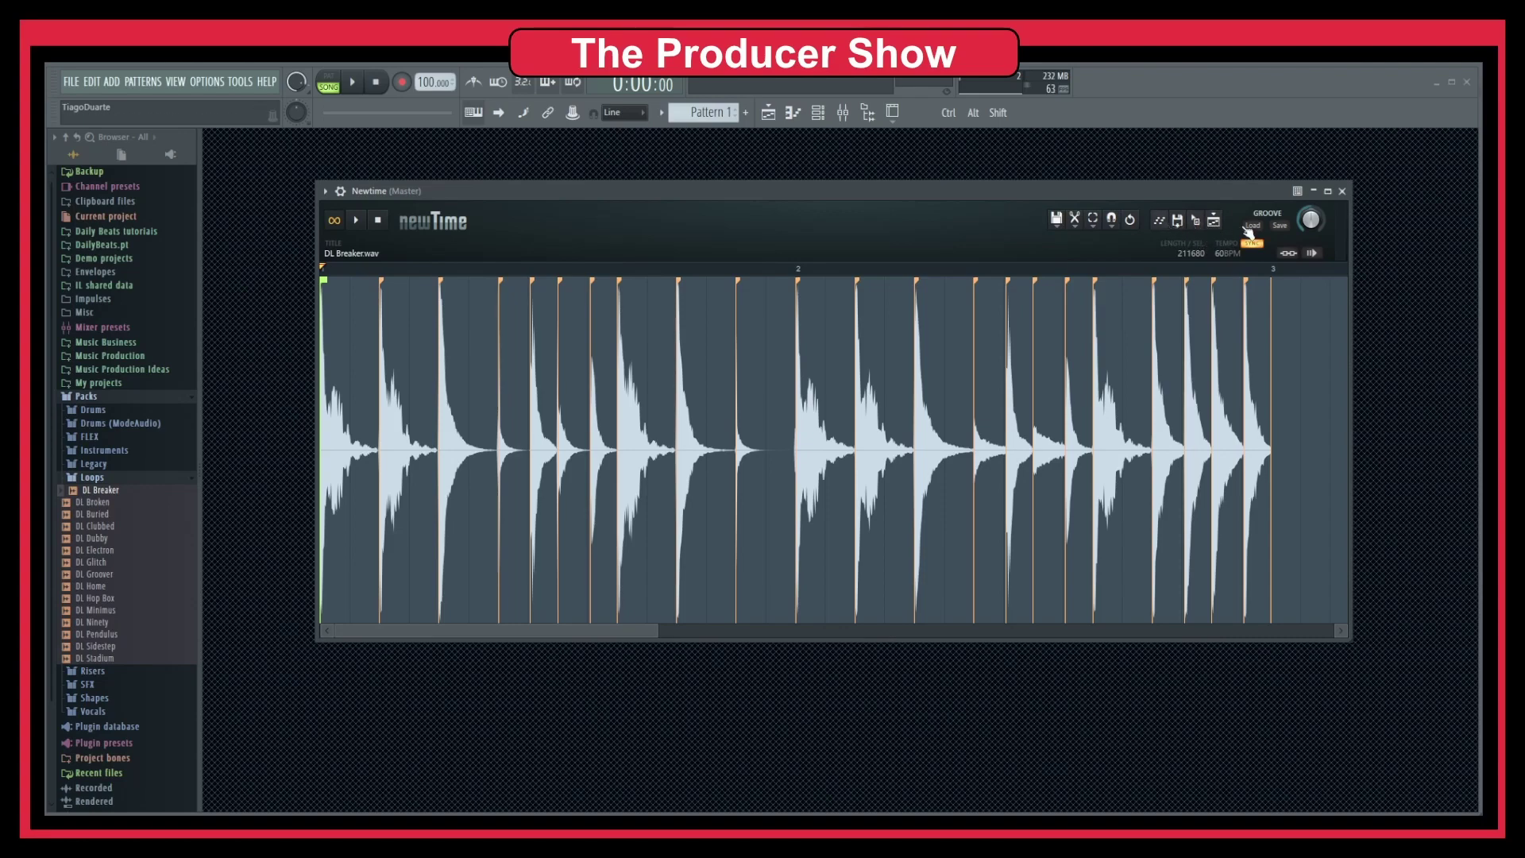
{"action": "left_click", "coordinate": [325, 191]}
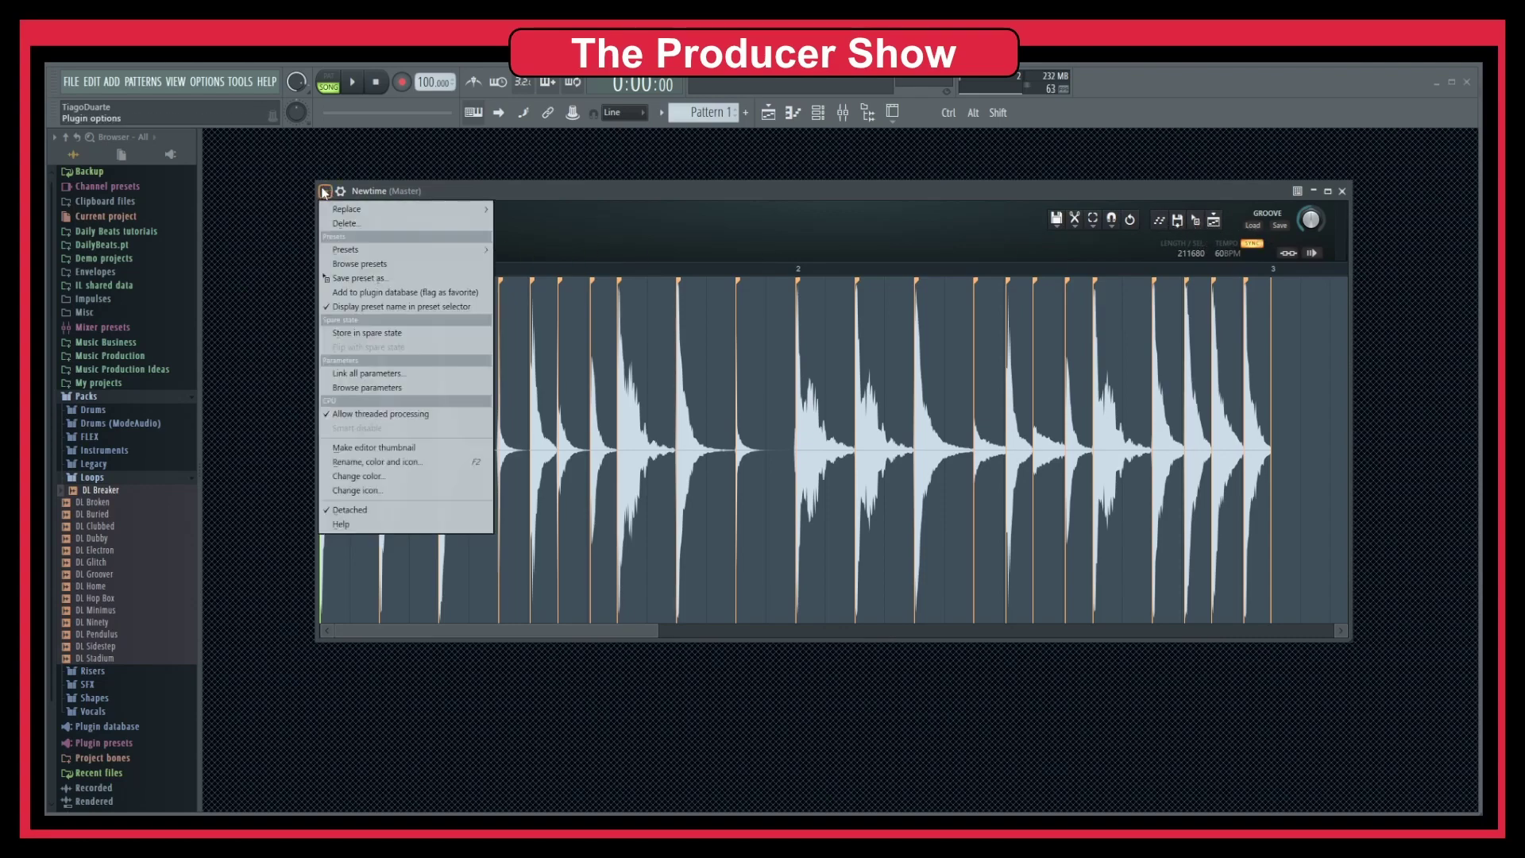
{"action": "left_click", "coordinate": [325, 192]}
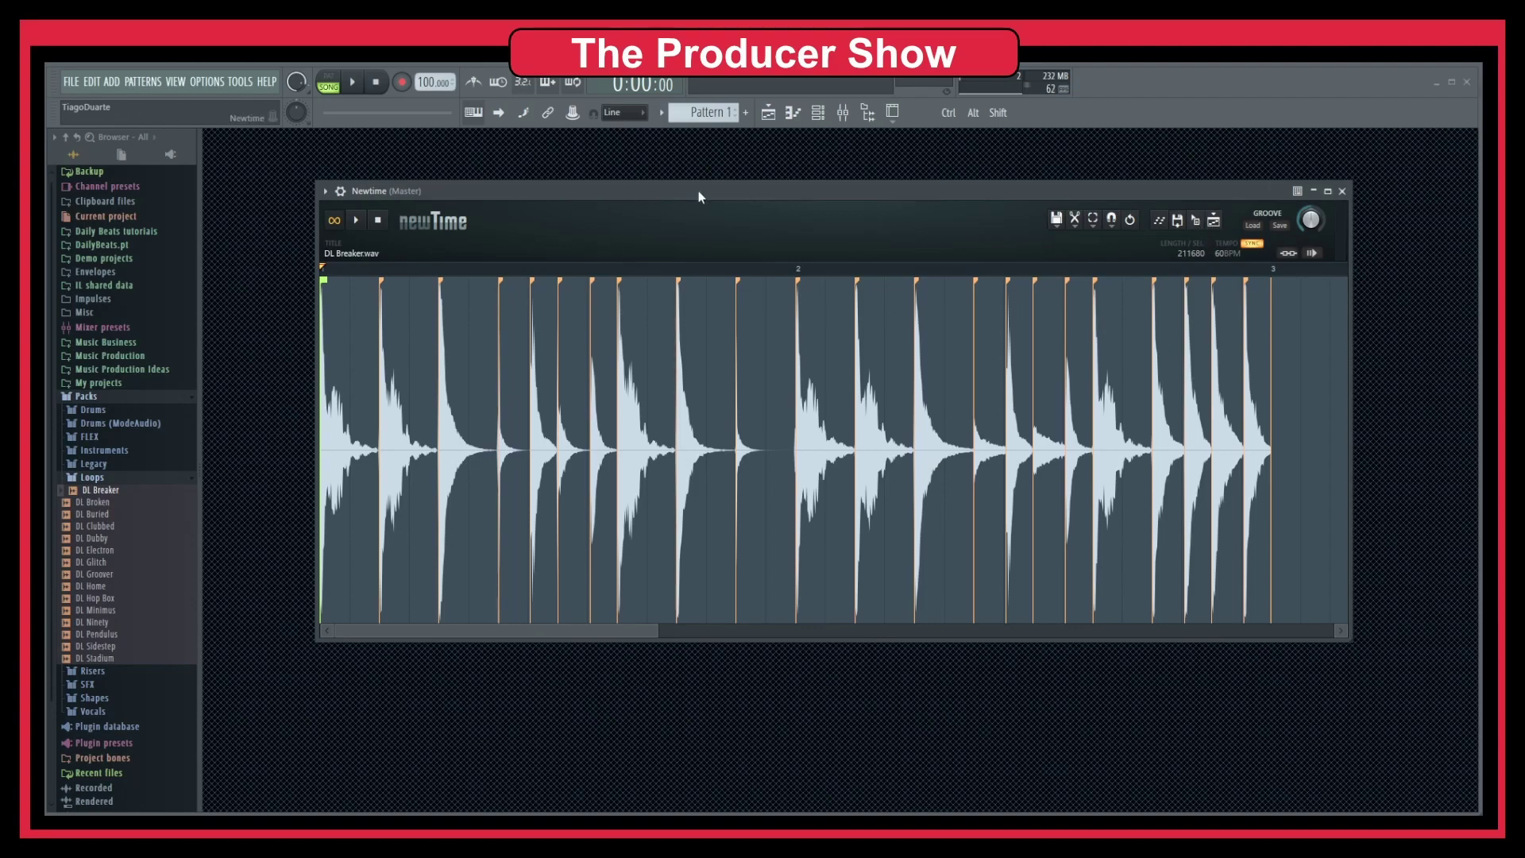
Step: Reposition the Newtime window and move the last slice marker before bar 2 one grid line later
{"action": "left_click_drag", "start_coordinate": [698, 190], "coordinate": [640, 213]}
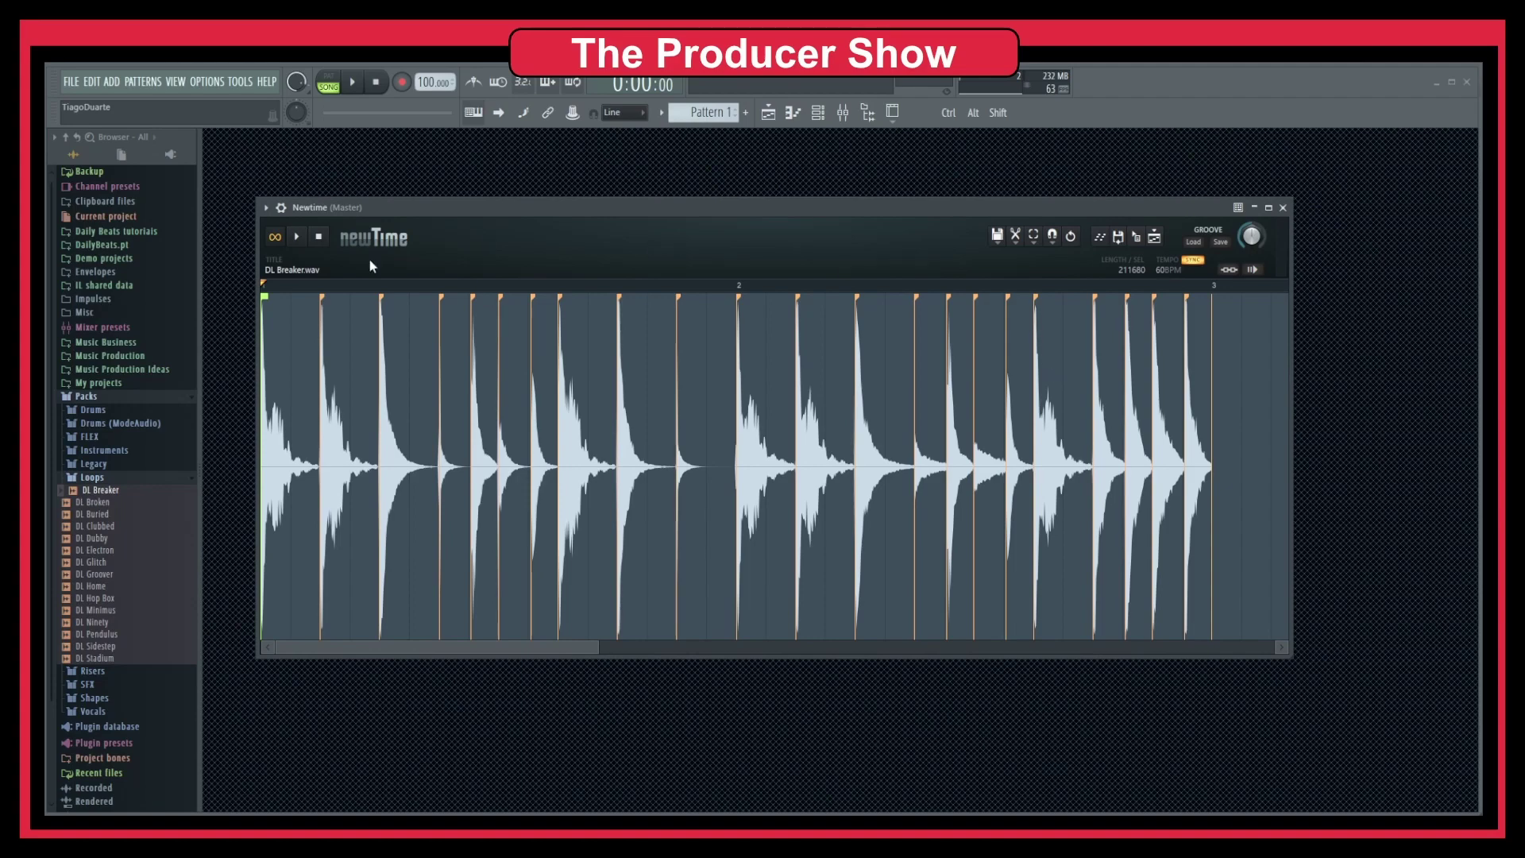
{"action": "left_click_drag", "start_coordinate": [676, 385], "coordinate": [709, 375]}
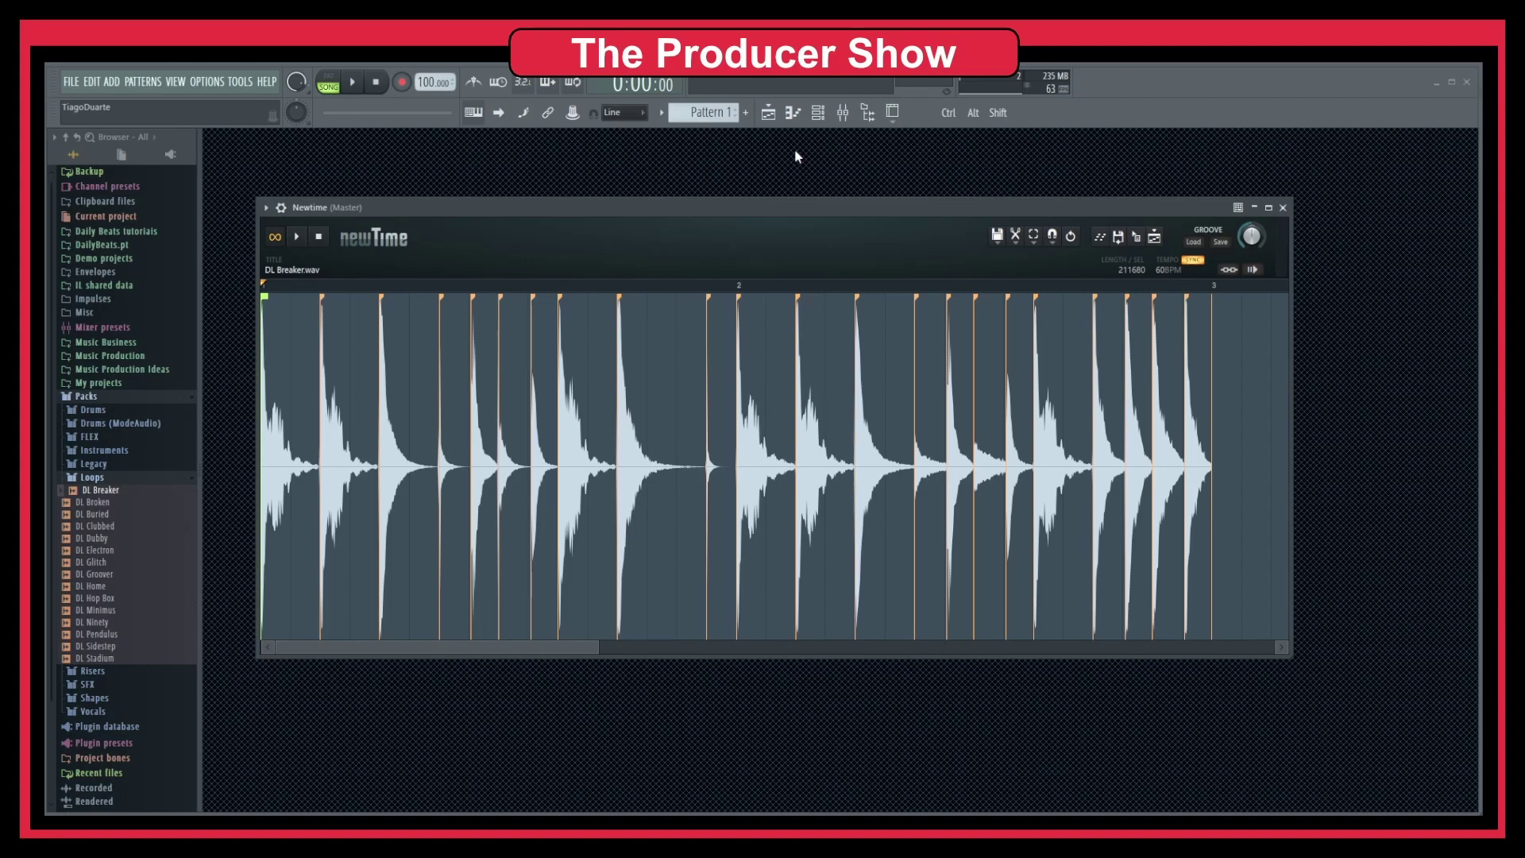
Step: Close Newtime and open the Channel rack containing the DL Breaker channel
{"action": "left_click", "coordinate": [1283, 208]}
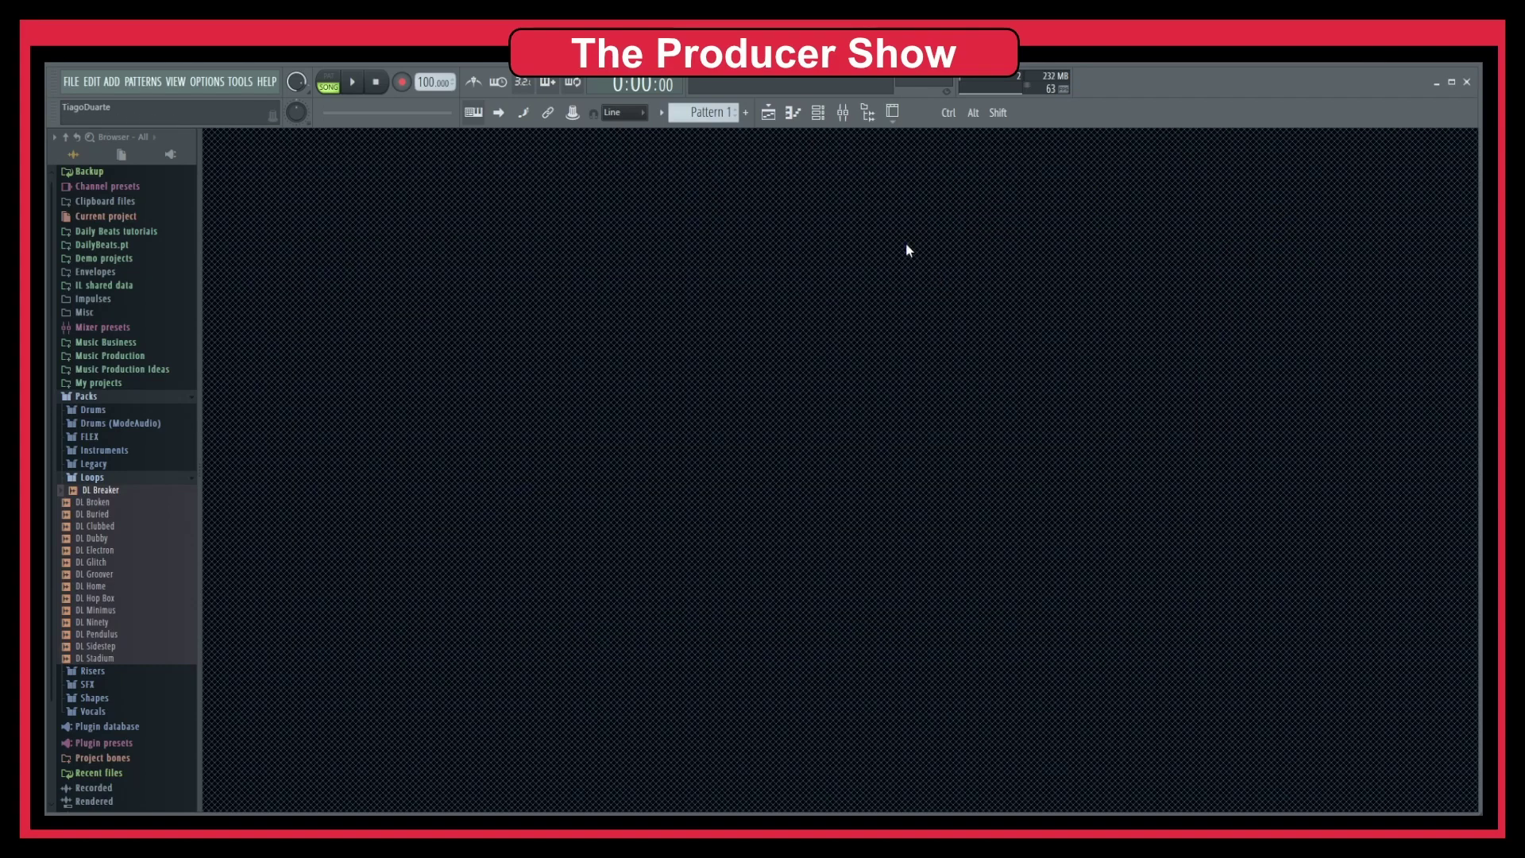
{"action": "left_click", "coordinate": [818, 112]}
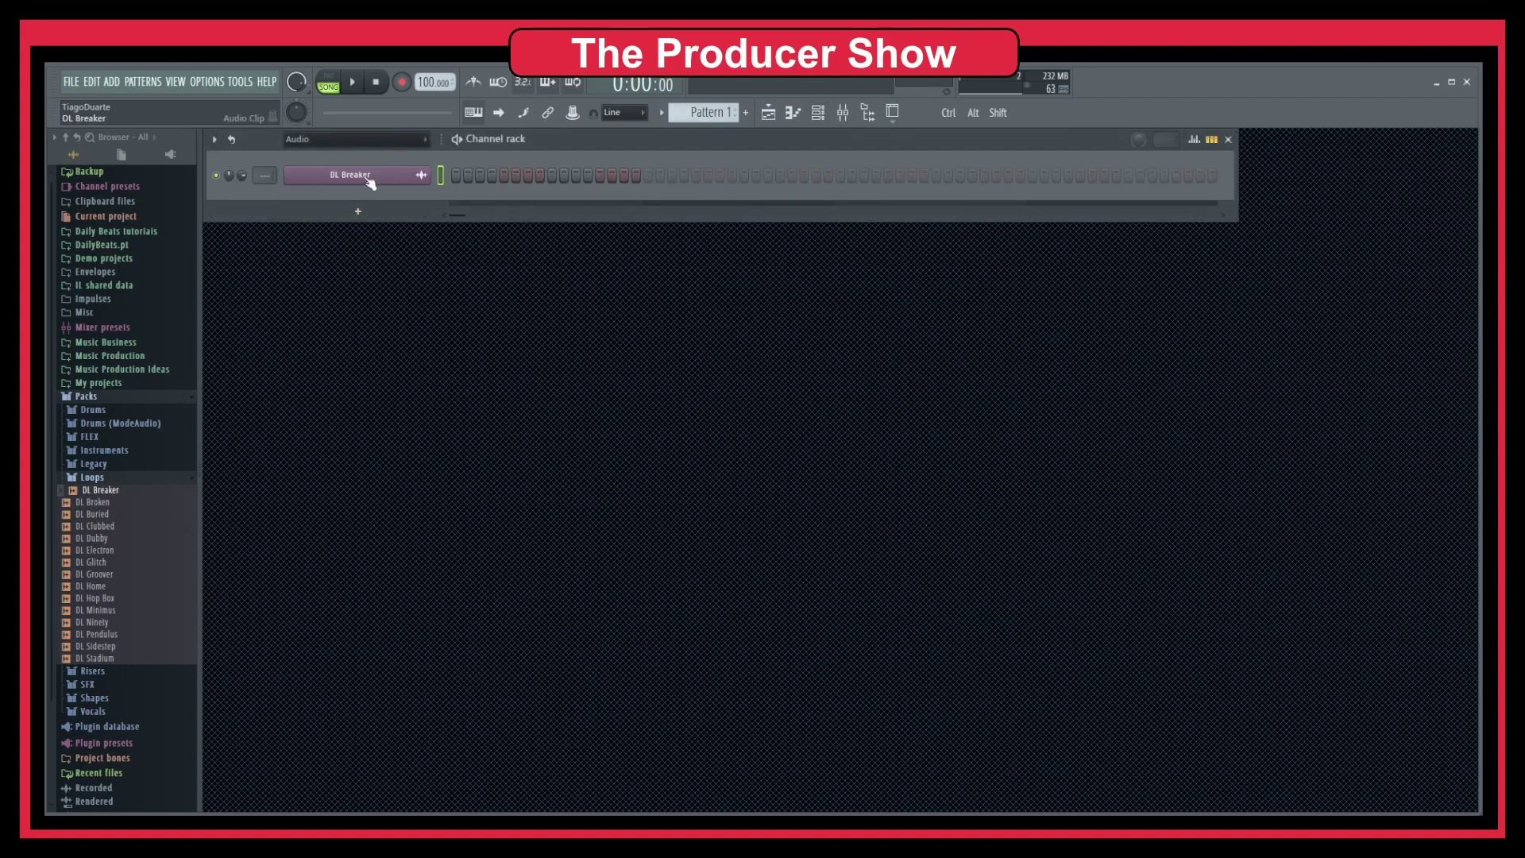